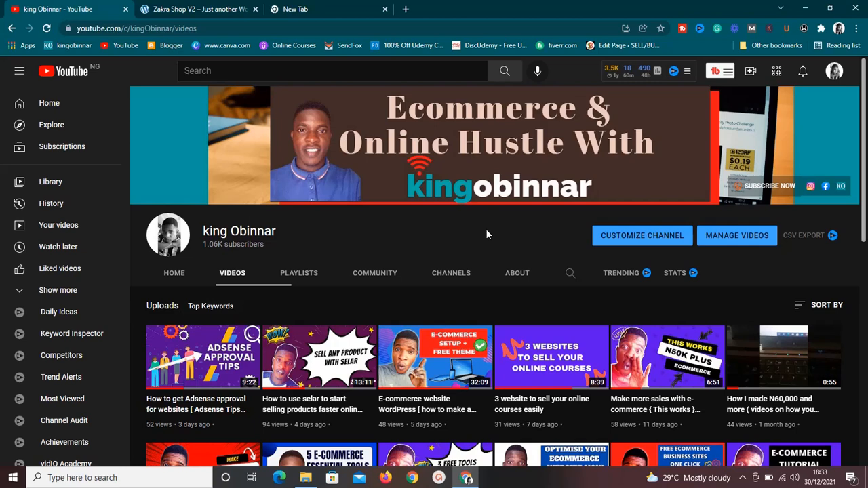
Switch between the YouTube channel and the Zakra Shop V2 site, ending on the site's Hello world post
left_click(206, 7)
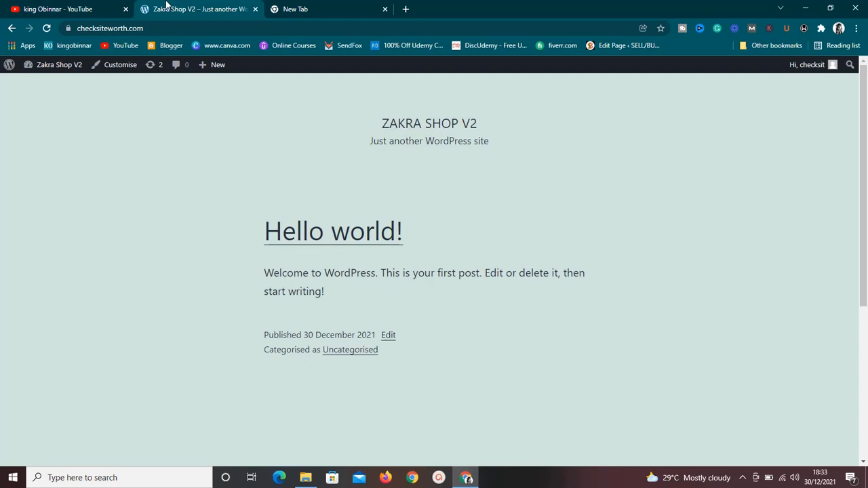
left_click(93, 6)
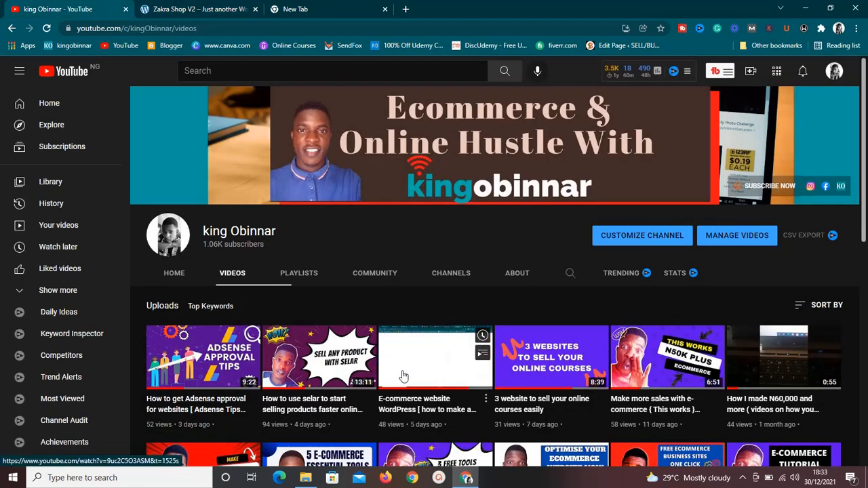
left_click(201, 10)
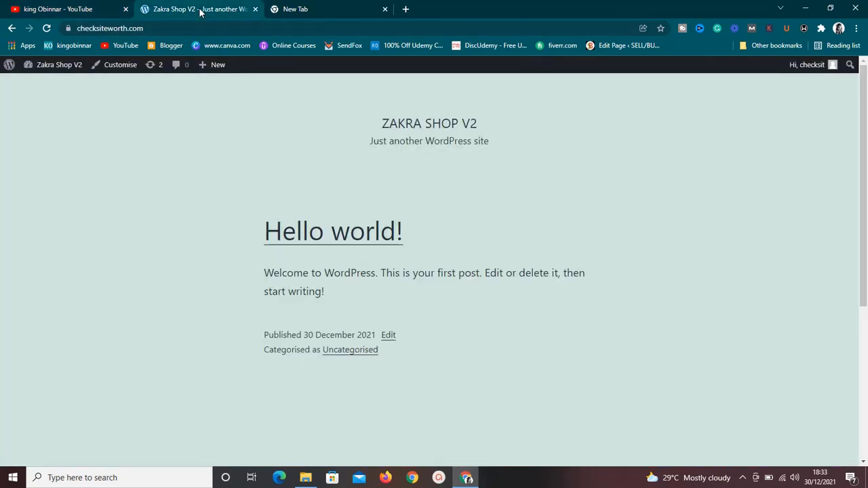
left_click(307, 8)
Go to checksiteworth.com/wp-admin and reach the Add Plugins page via Plugins > Add New
type("checksiteworth.com")
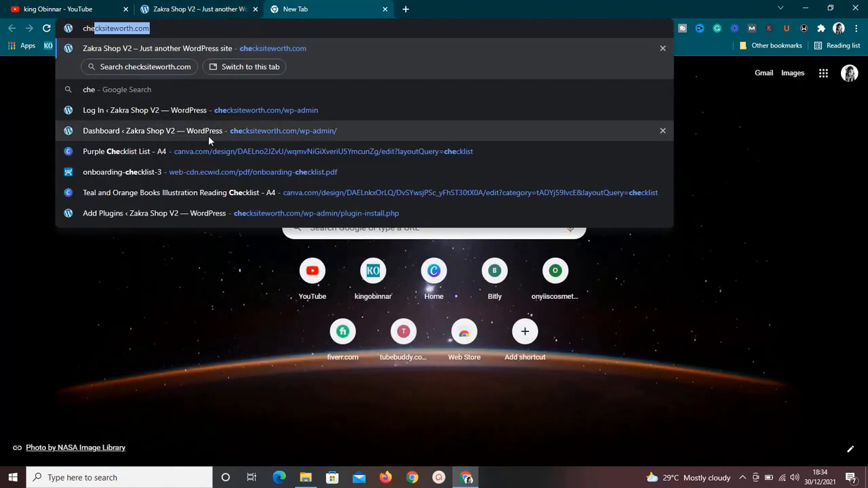
left_click(208, 136)
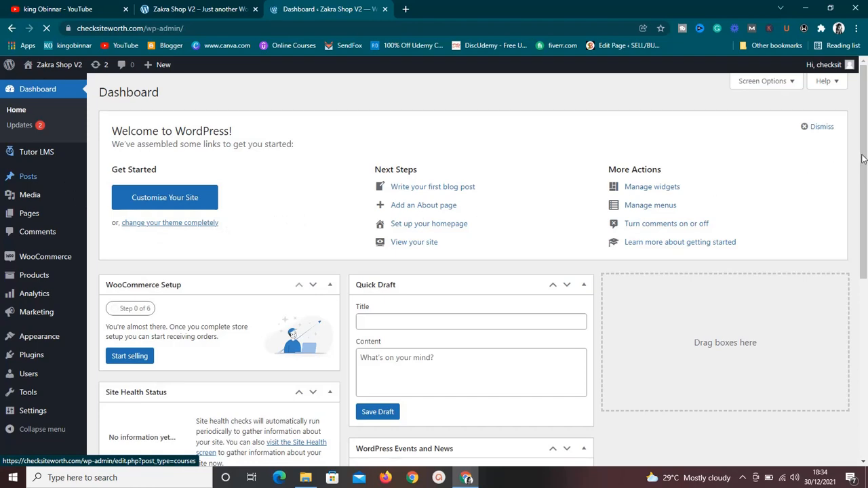
scroll(863, 172, "down", 1)
left_click_drag(864, 173, 865, 65)
mouse_move(51, 360)
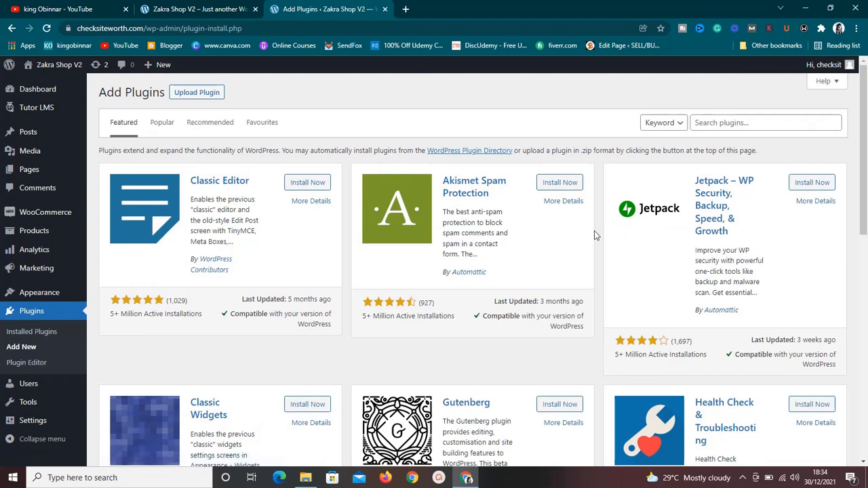
Search plugins for 'tutor lms' and then 'woo', confirming both show as Active
left_click(723, 126)
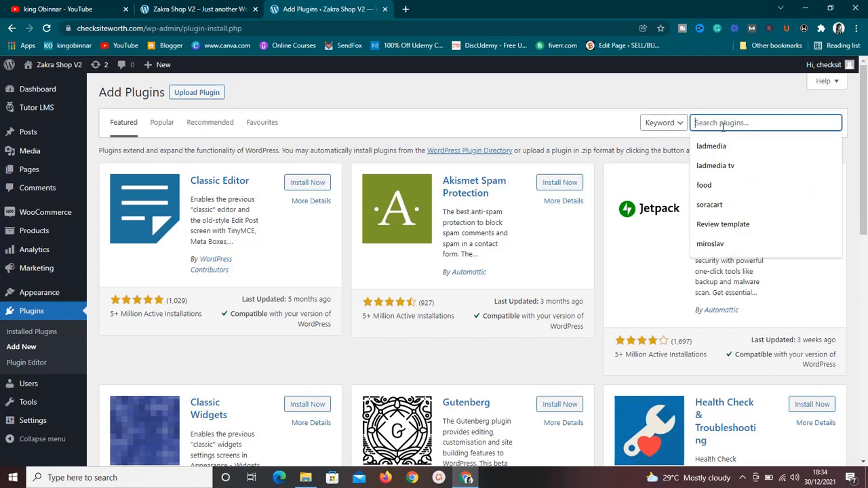
type("tutor ")
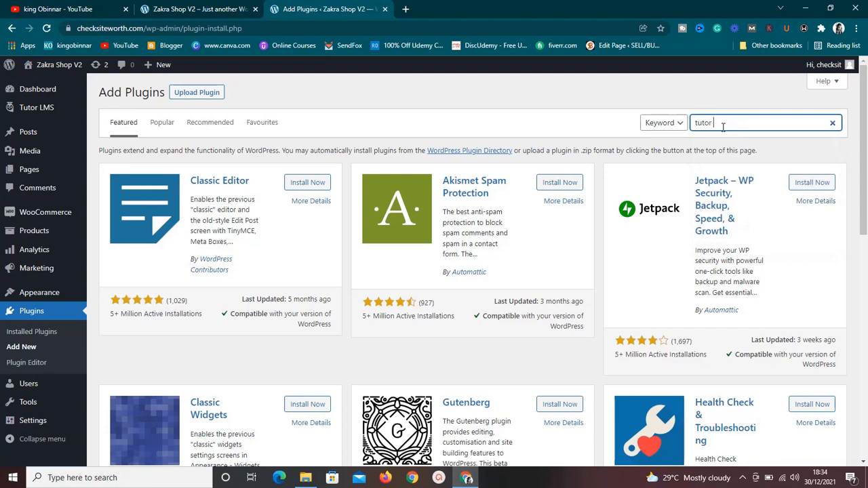
type("lms")
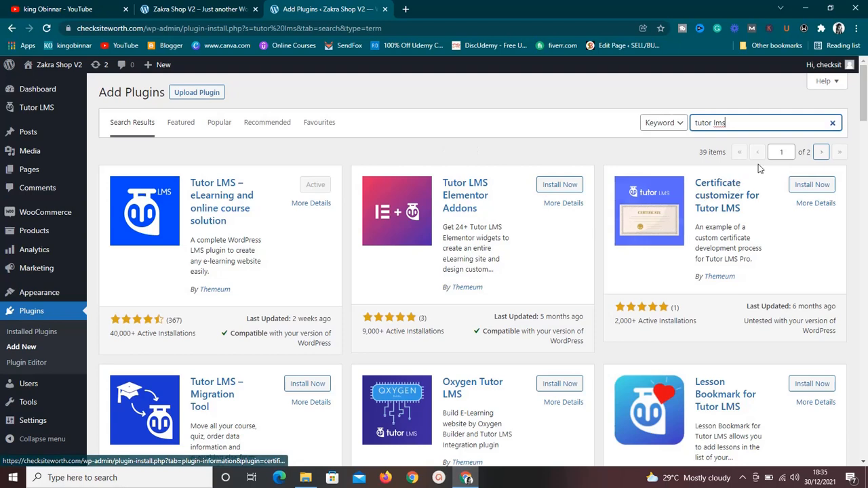
key("BackSpace")
key("BackSpace")
key("BackSpace")
key("BackSpace")
key("BackSpace")
key("BackSpace")
key("BackSpace")
key("BackSpace")
key("BackSpace")
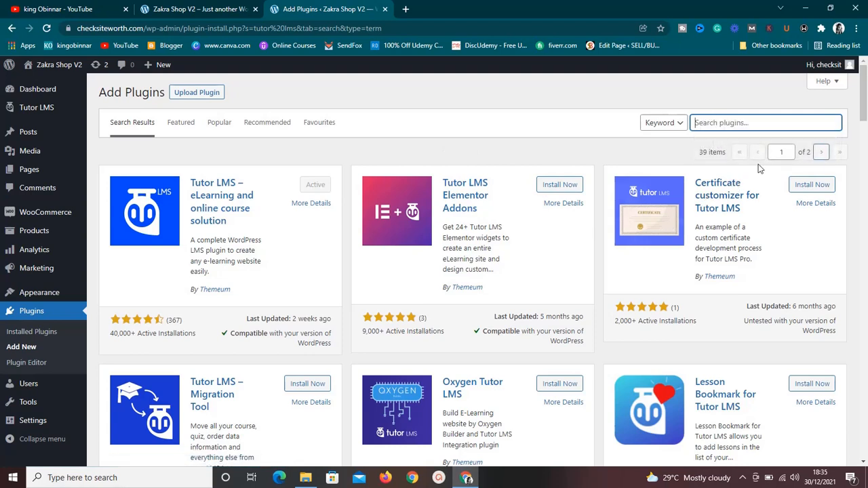
type("woo")
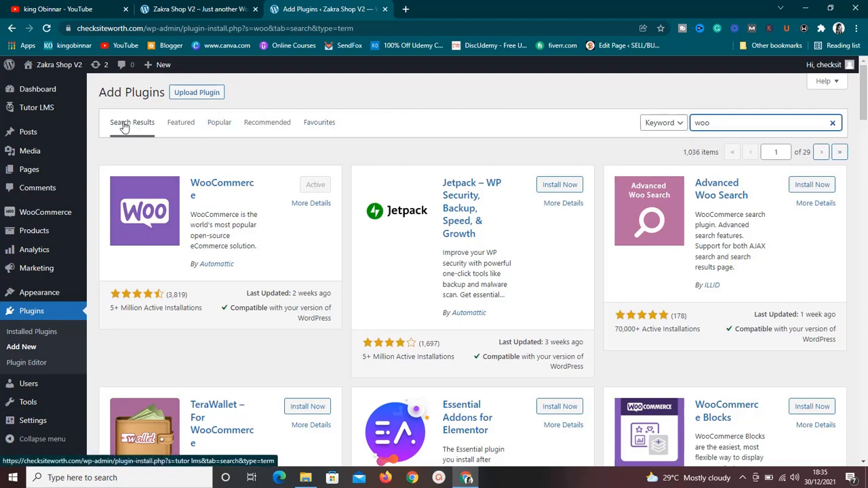
mouse_move(65, 116)
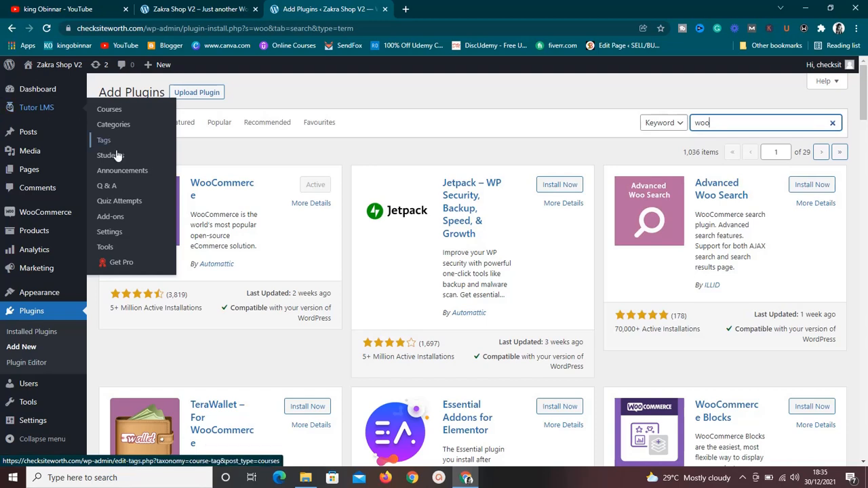
Open the Tutor LMS settings and scroll through the general options
left_click(123, 234)
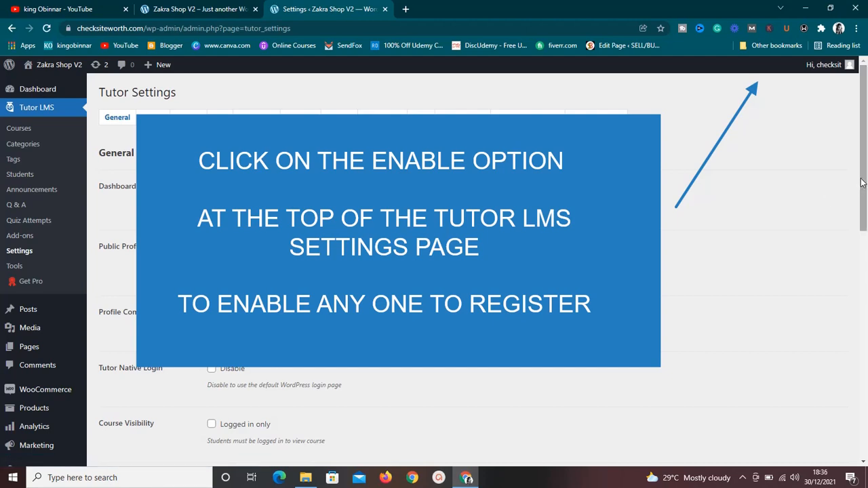
scroll(861, 196, "down", 1)
left_click_drag(862, 196, 863, 414)
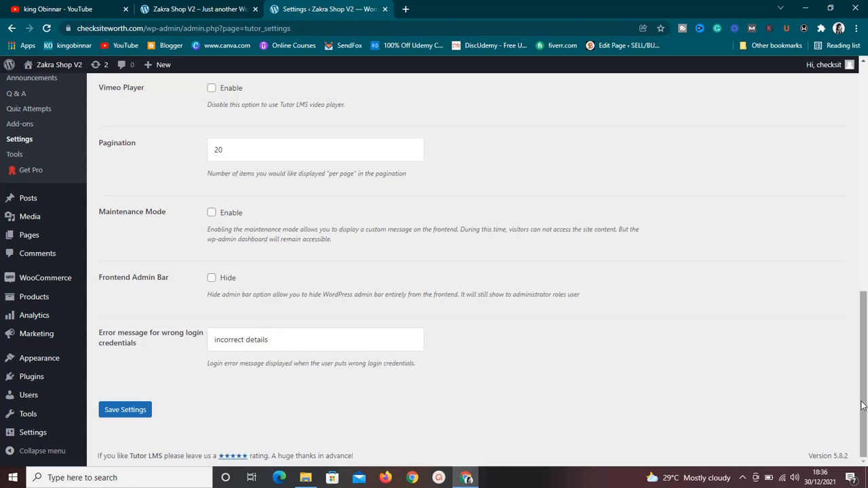
left_click_drag(863, 406, 863, 404)
left_click_drag(863, 387, 865, 171)
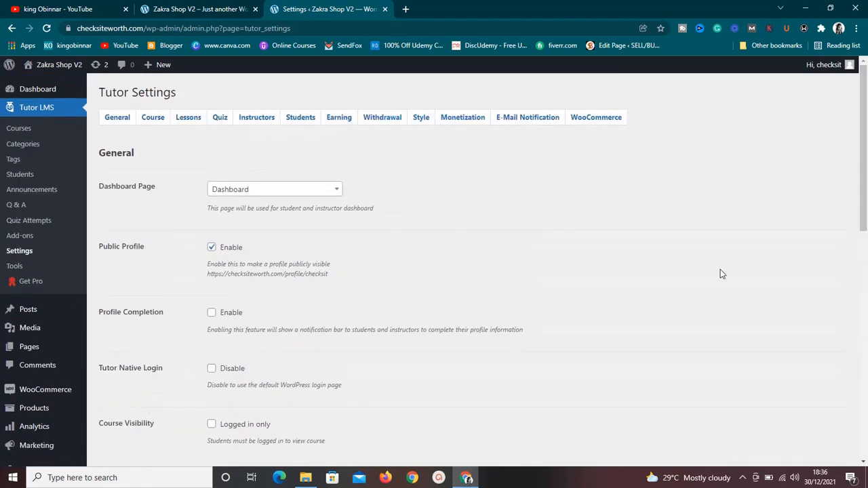
On the Course tab, tick Gutenberg Editor Enable and save the settings
left_click(158, 122)
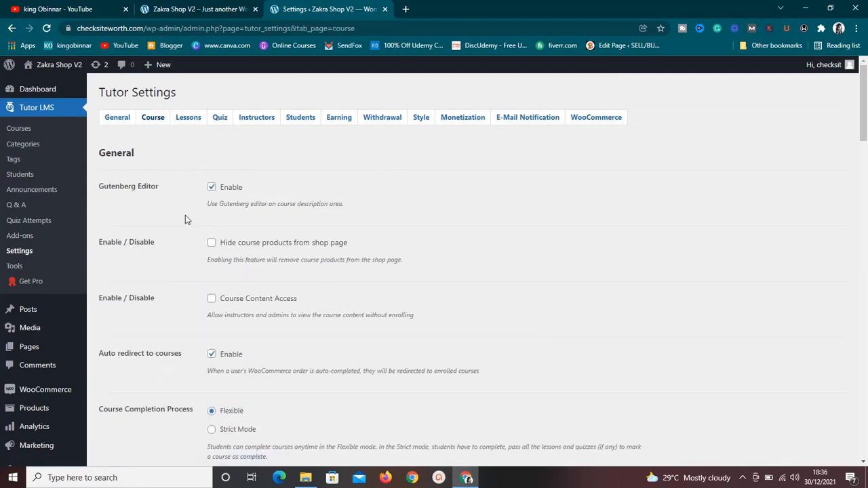
left_click(211, 188)
left_click_drag(864, 93, 863, 407)
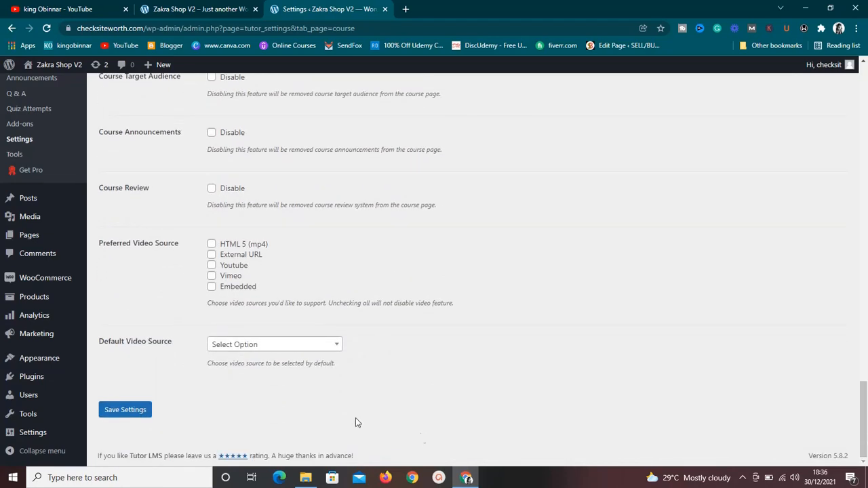
left_click(137, 416)
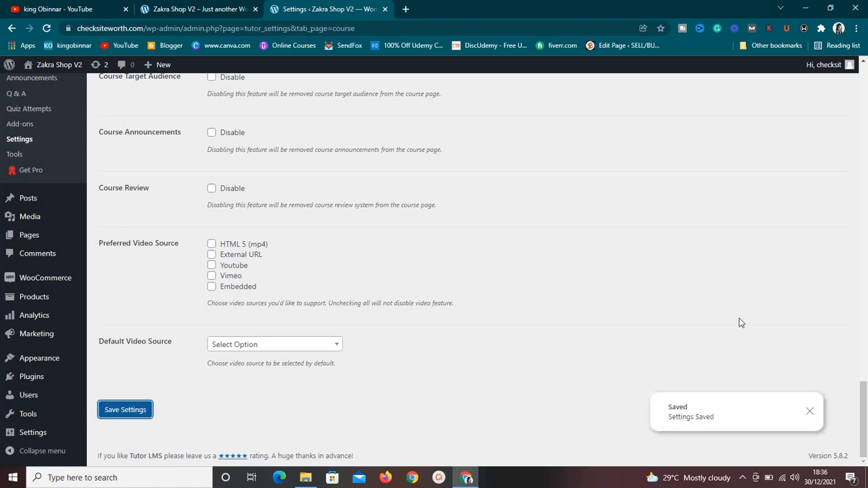
left_click_drag(864, 412, 839, 65)
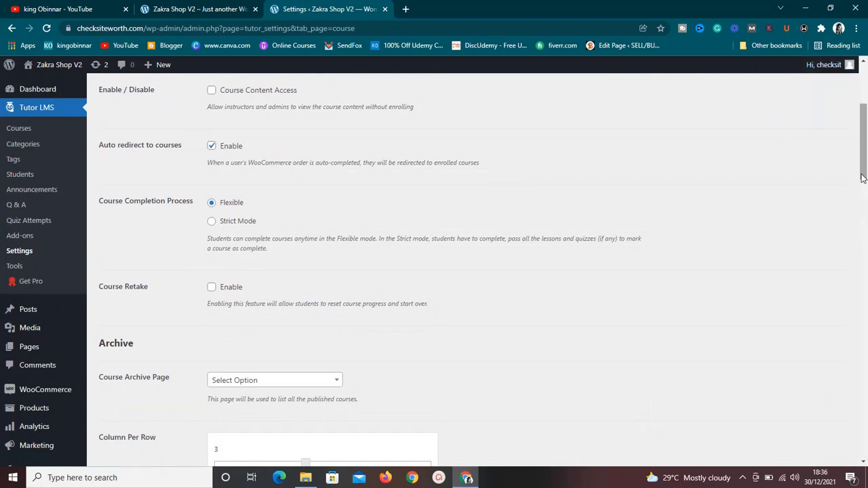
left_click_drag(863, 177, 863, 137)
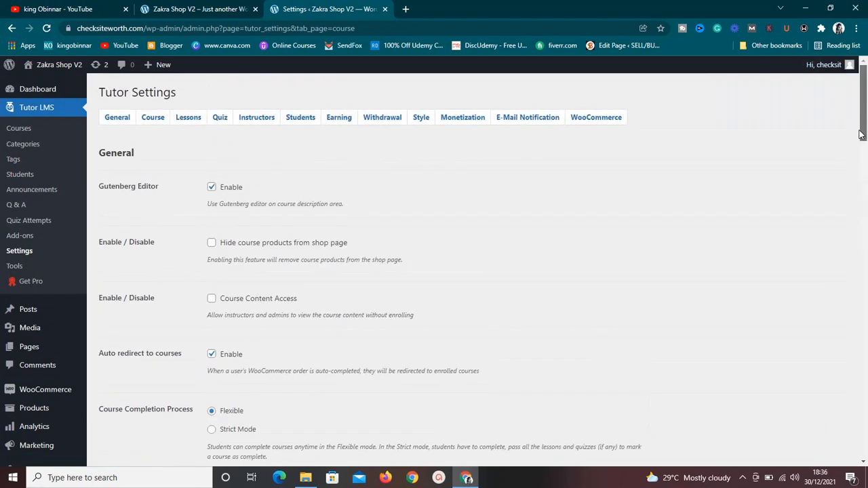
Enable guest add-to-cart, save WooCommerce as the Monetization option, then show the empty Courses list
left_click(607, 120)
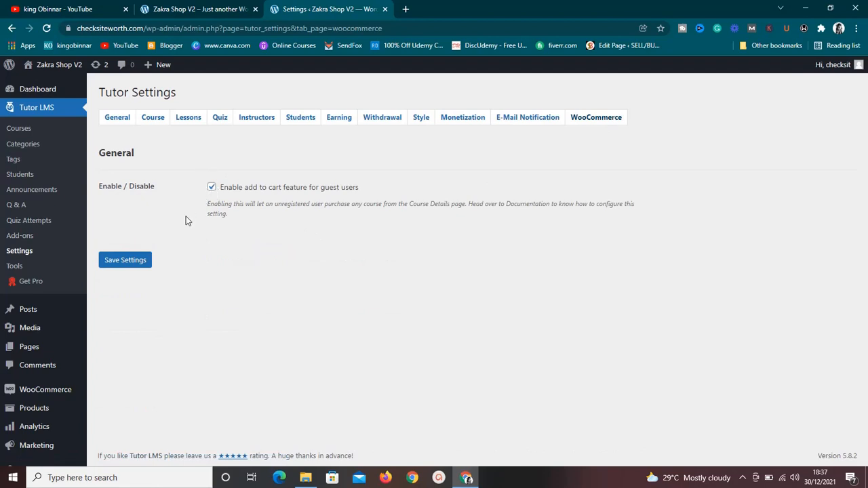
left_click(139, 262)
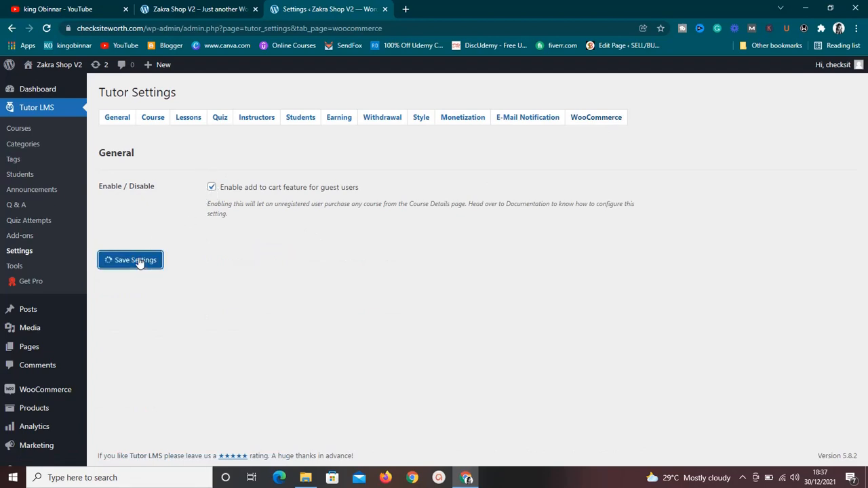
left_click(449, 123)
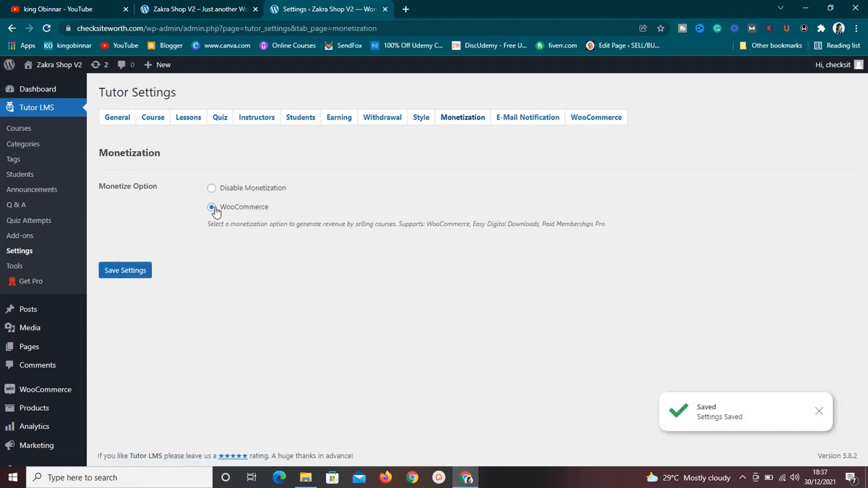
left_click(130, 272)
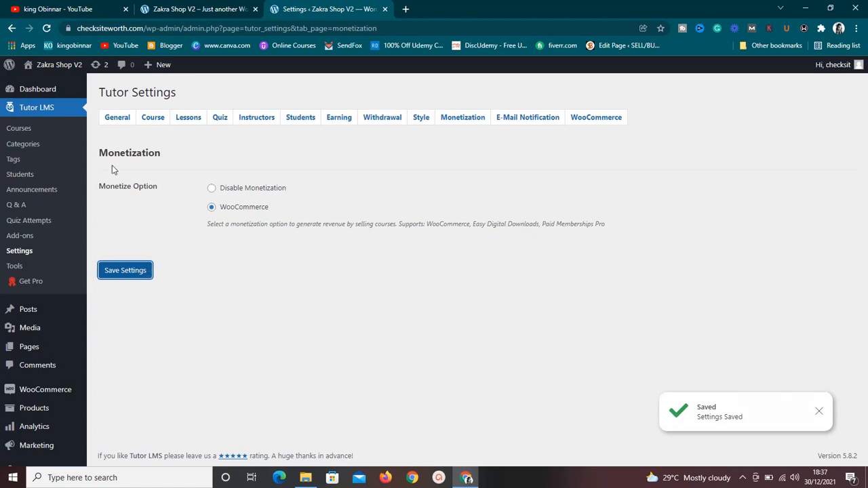
left_click(59, 132)
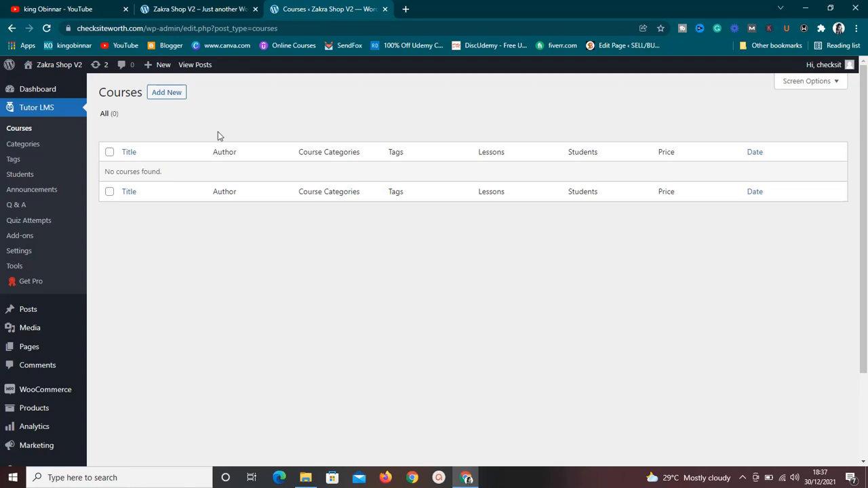
Add a new Tutor LMS course, bringing up a blank course editor
left_click(154, 98)
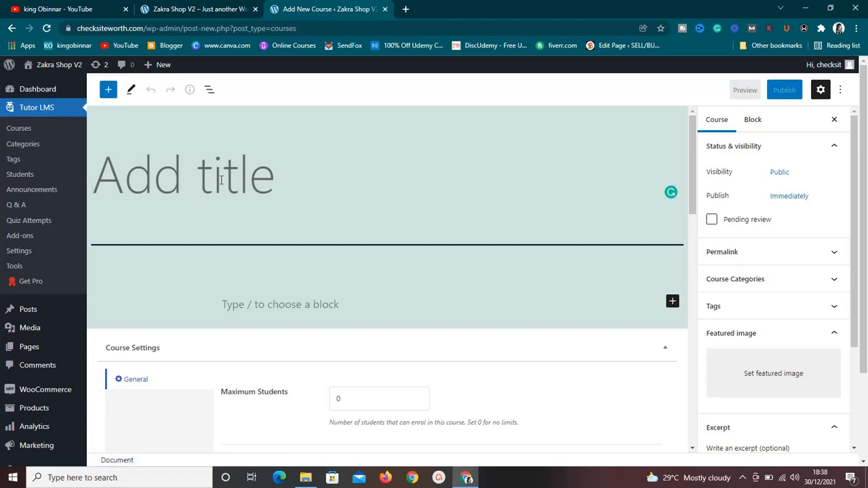
Enter 'DEMO 101' as the course title, fixing typos along the way
type("F")
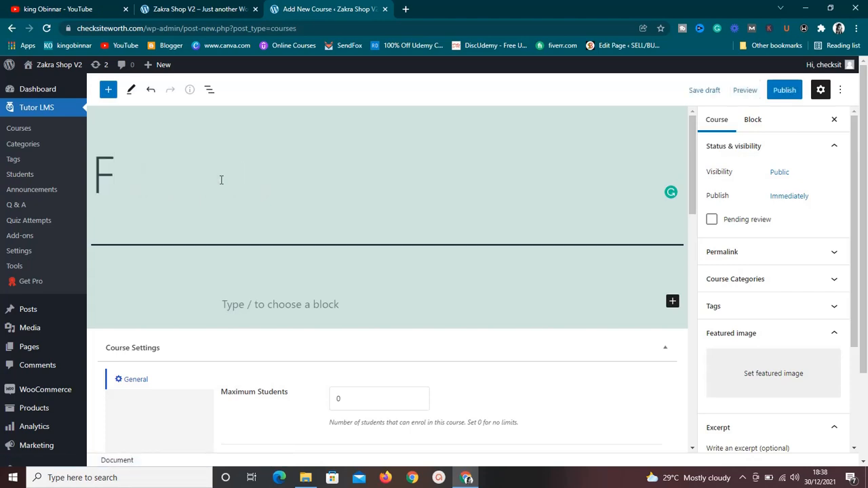
key("BackSpace")
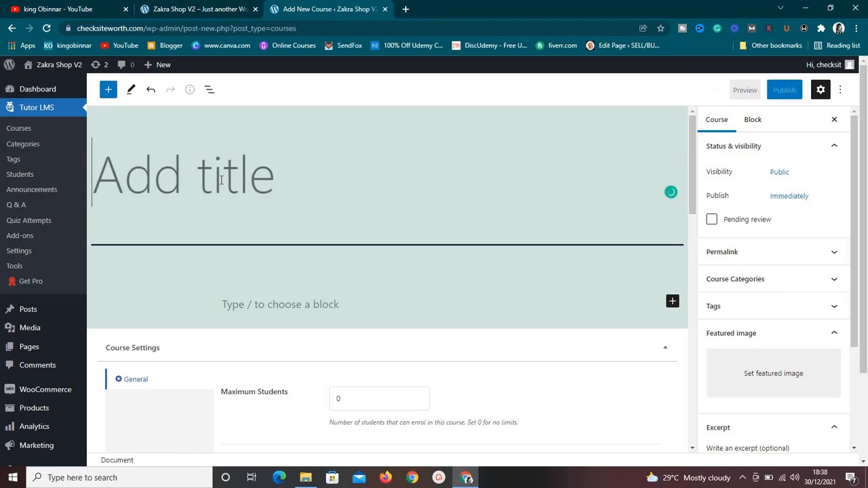
type("DE")
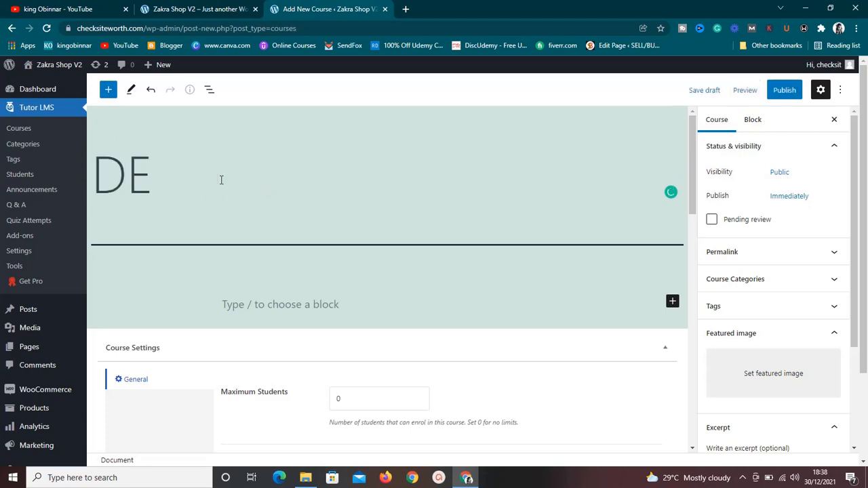
type("MO C")
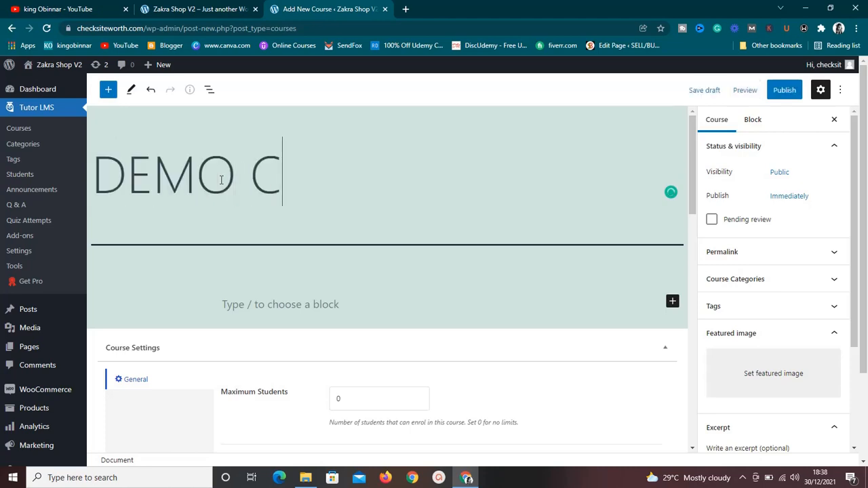
type("OURSES")
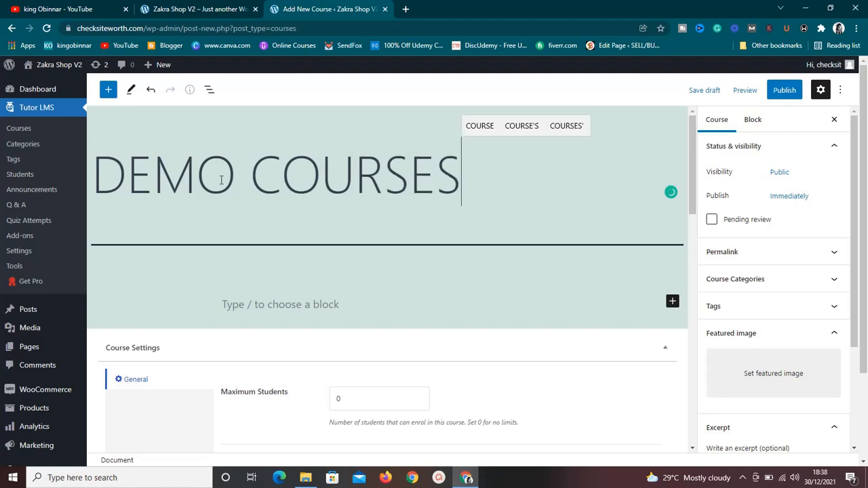
key("BackSpace")
key("BackSpace")
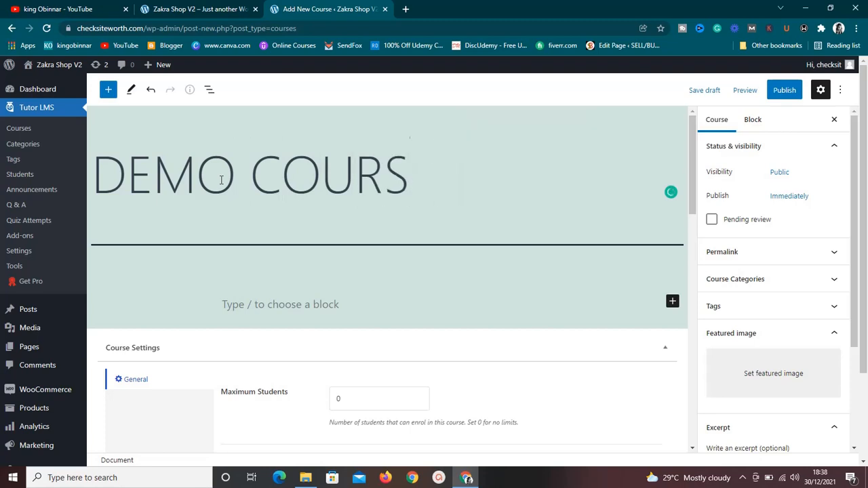
type("E")
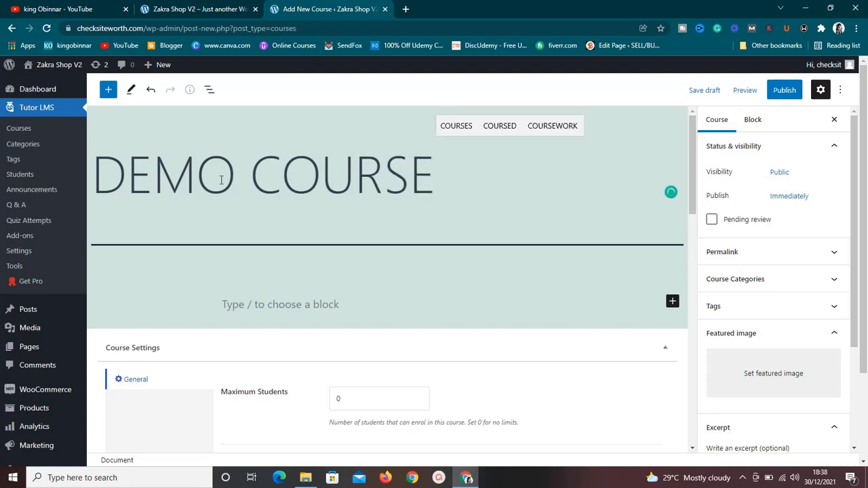
key("BackSpace")
key("BackSpace")
key("BackSpace")
key("BackSpace")
key("BackSpace")
key("BackSpace")
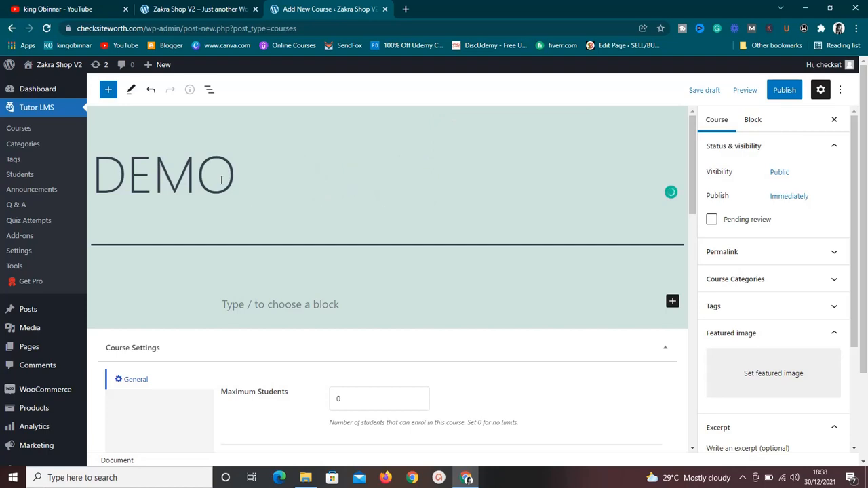
type("101")
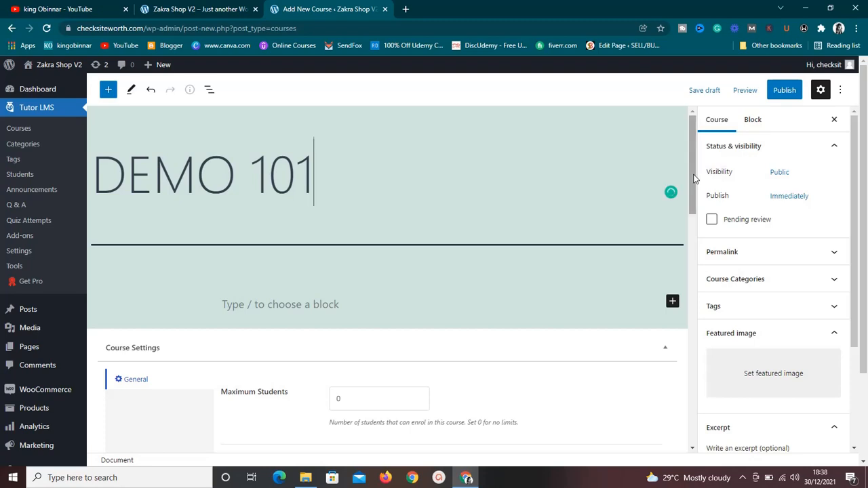
left_click_drag(695, 178, 650, 248)
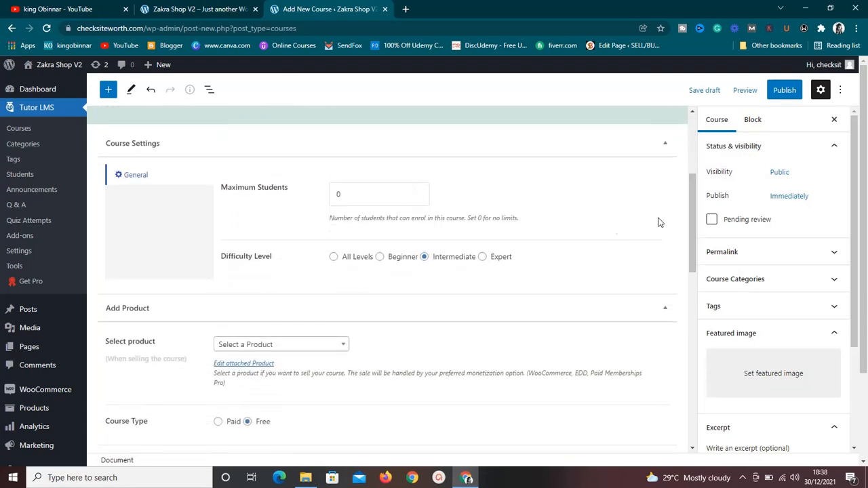
In Course Settings choose All Levels difficulty, and set Course Type to Paid under Add Product
left_click_drag(692, 216, 693, 223)
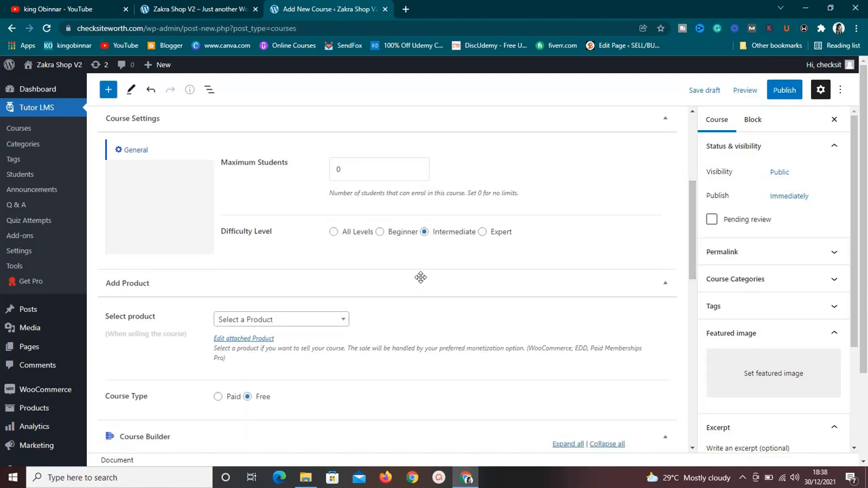
left_click(335, 234)
left_click_drag(696, 226, 691, 247)
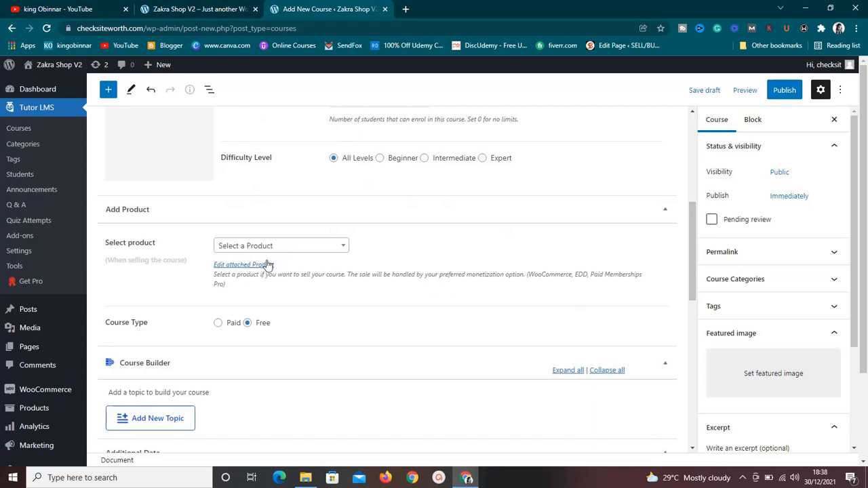
left_click(218, 324)
scroll(693, 271, "down", 2)
scroll(694, 272, "down", 2)
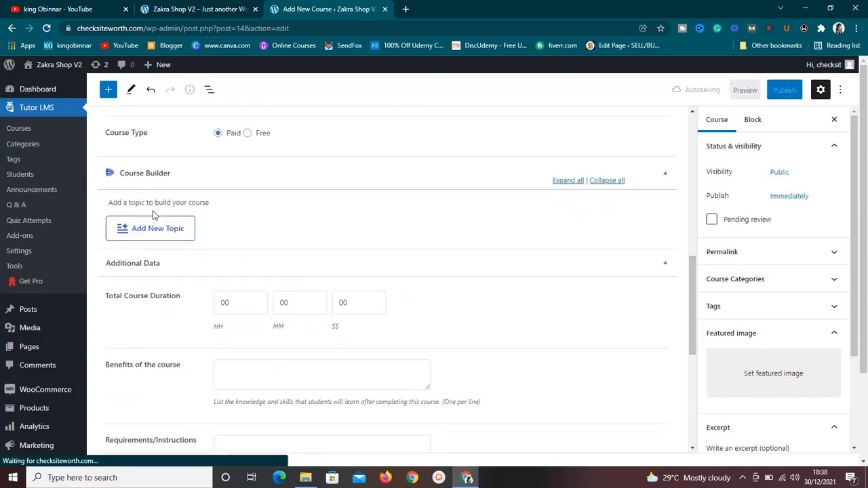
left_click(174, 229)
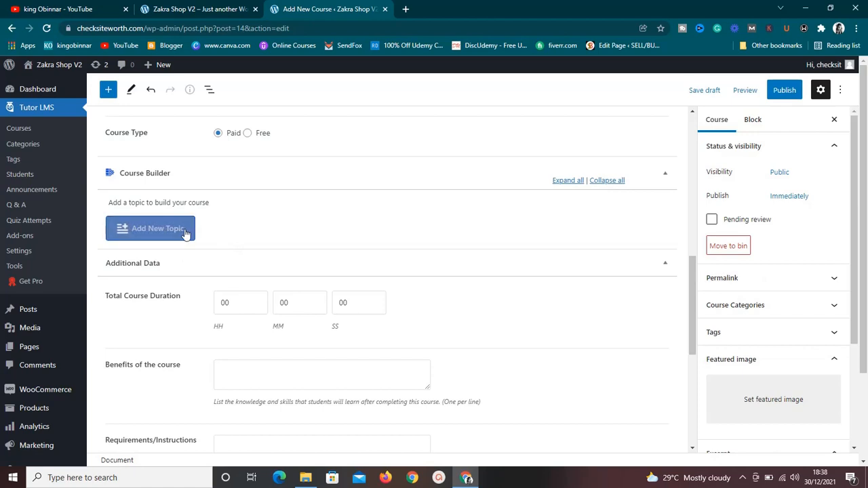
left_click_drag(690, 275, 692, 301)
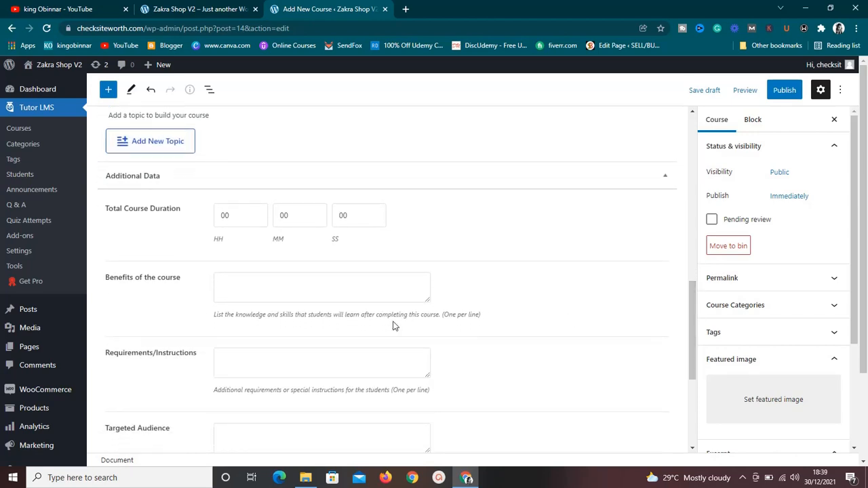
Type placeholder text into the Benefits, Requirements/Instructions, Targeted Audience and Materials Included boxes
left_click(339, 291)
type("JJDJDJJDJJJ")
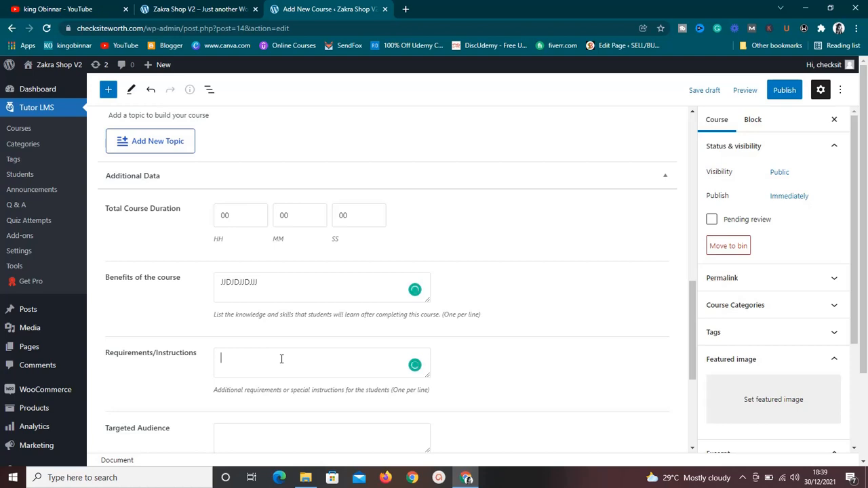
type("HFJJSUJJJSJHJJJSJ")
scroll(692, 350, "down", 2)
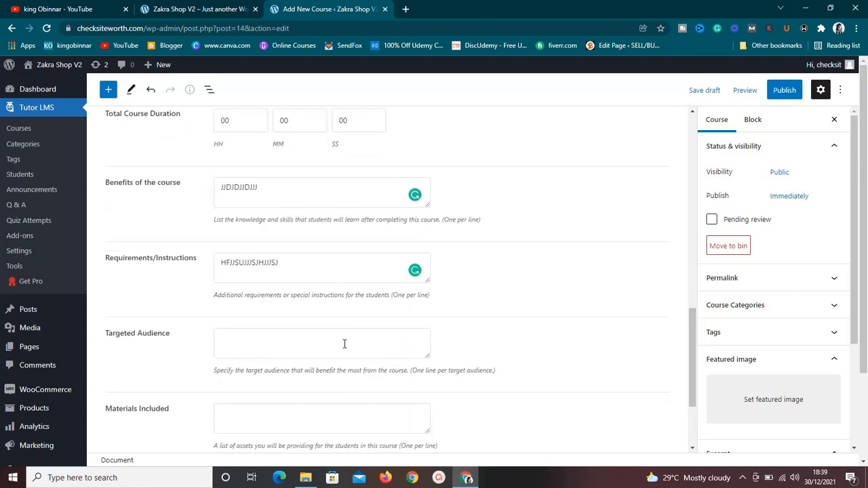
type("JJFJJKSJJKSJKEUIRFJJSJHK")
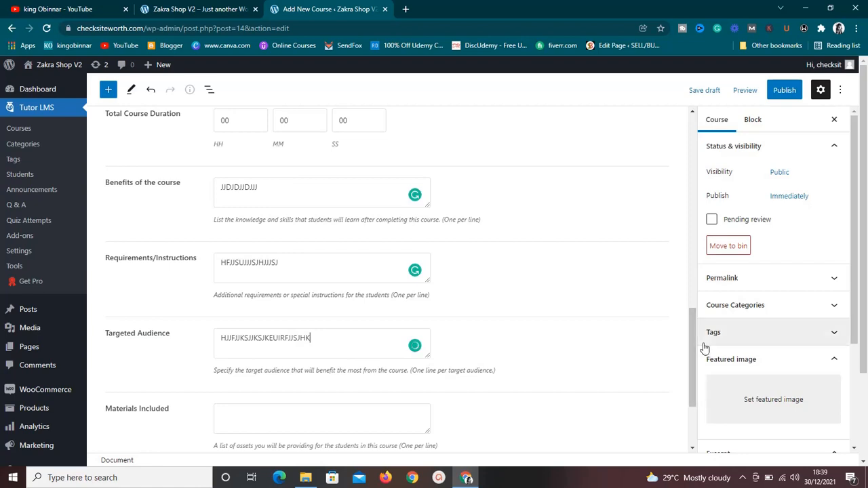
left_click_drag(692, 346, 694, 374)
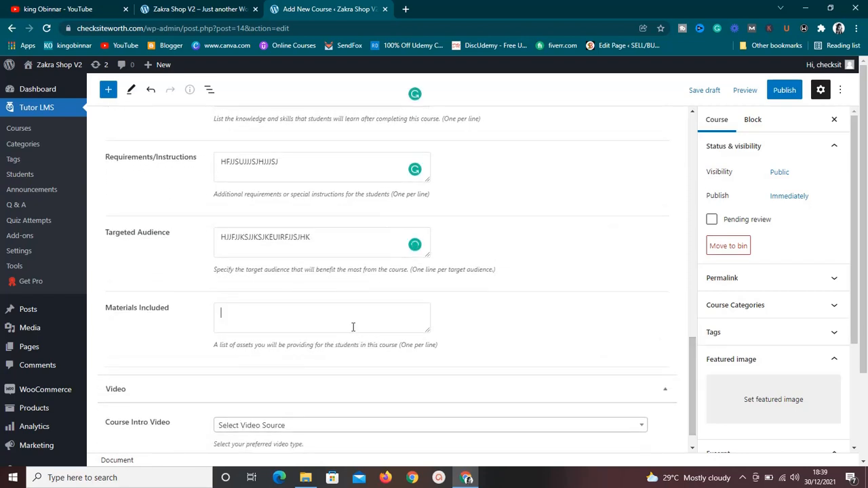
type("DATA")
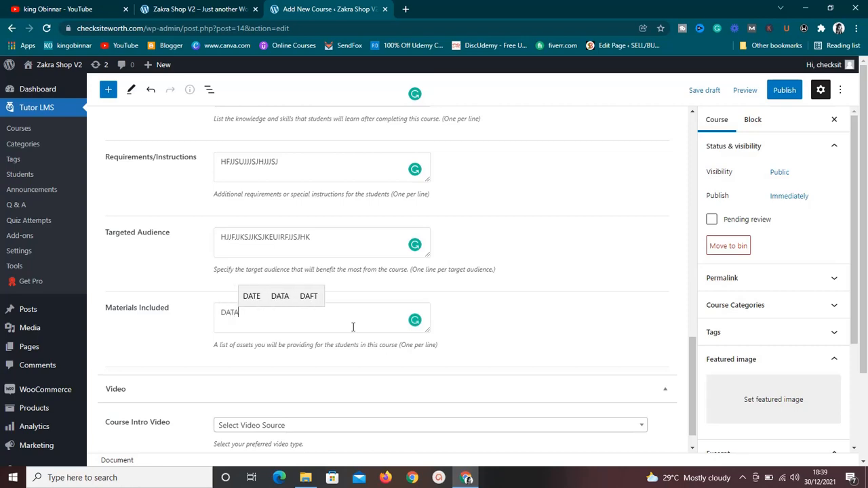
type("JJJJJ")
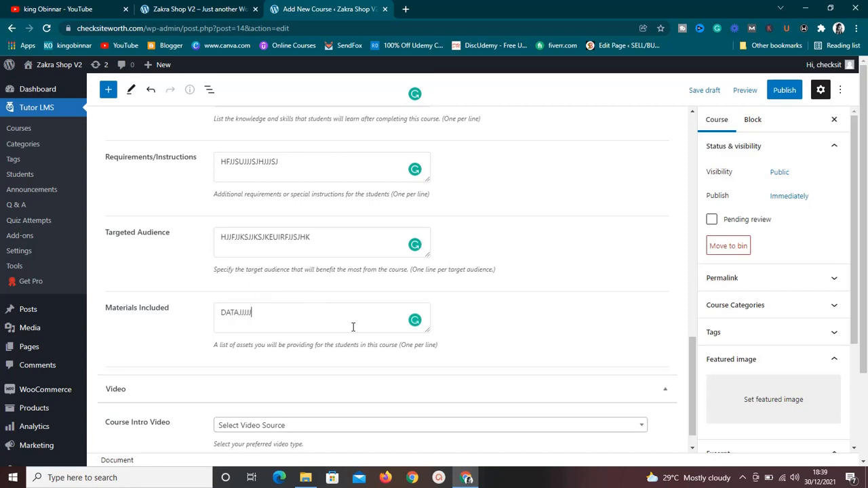
type("JNHDJJFHDJDJJHFJ")
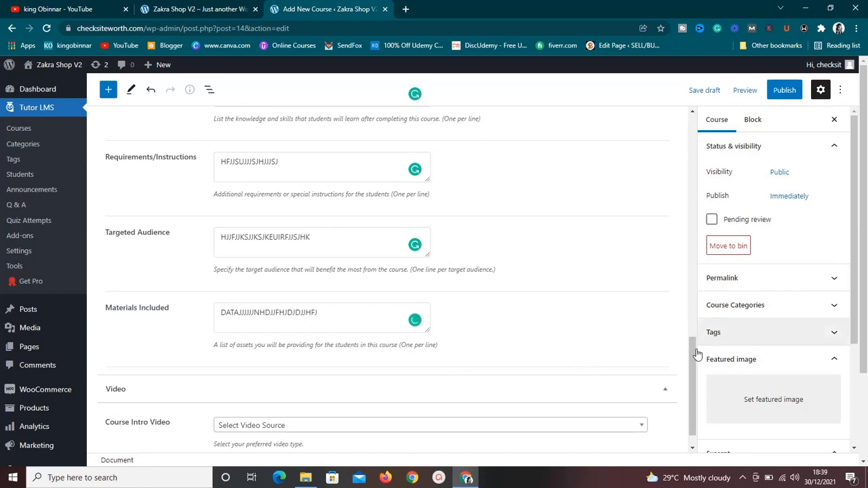
left_click_drag(694, 352, 693, 369)
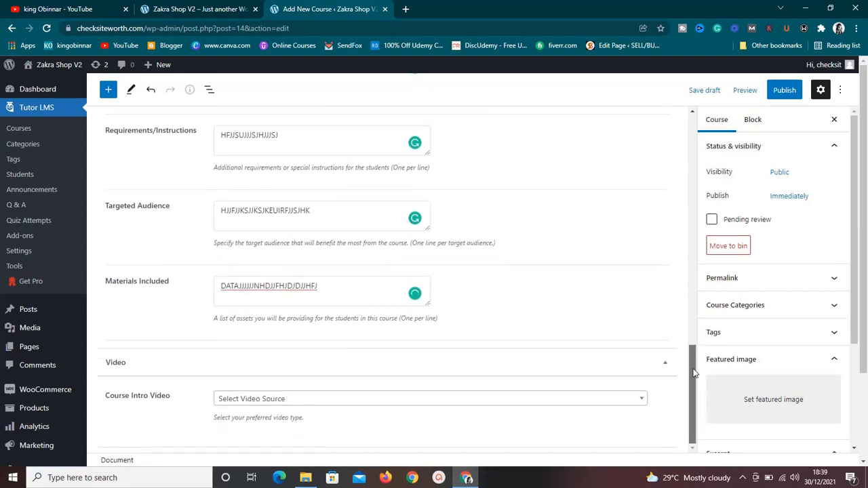
Set the intro video source to Youtube and fill in the suggested YouTube video URL
left_click(472, 403)
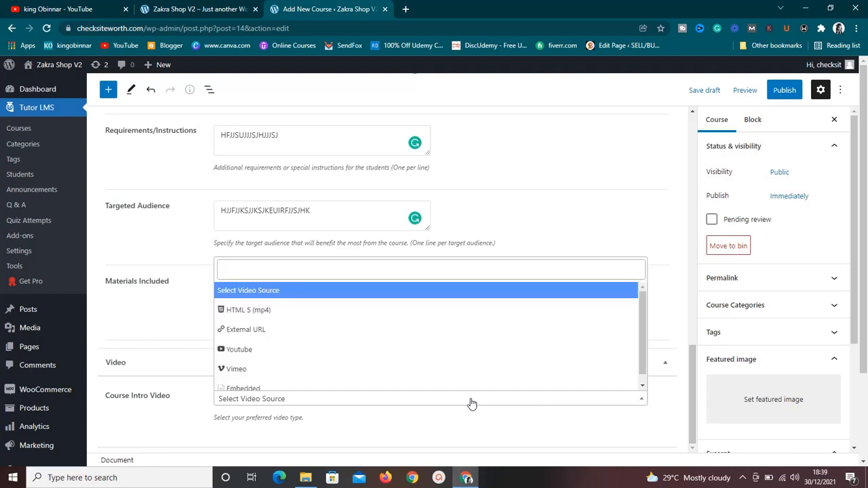
left_click(333, 312)
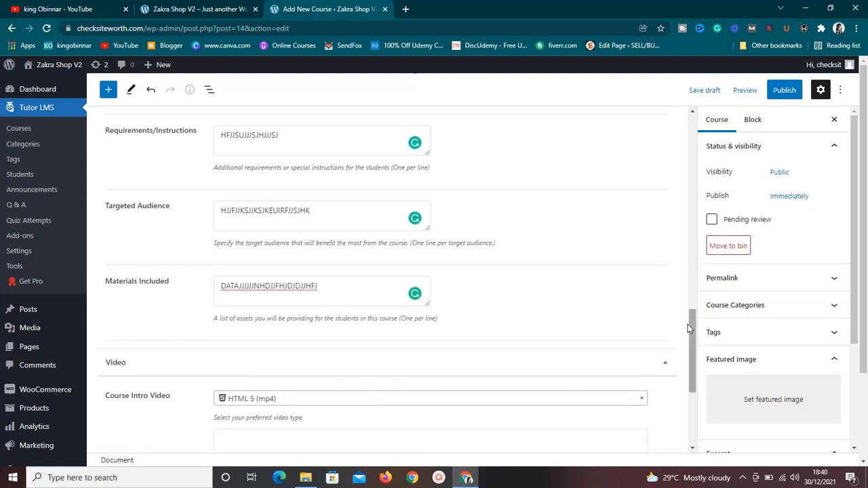
left_click_drag(688, 324, 692, 368)
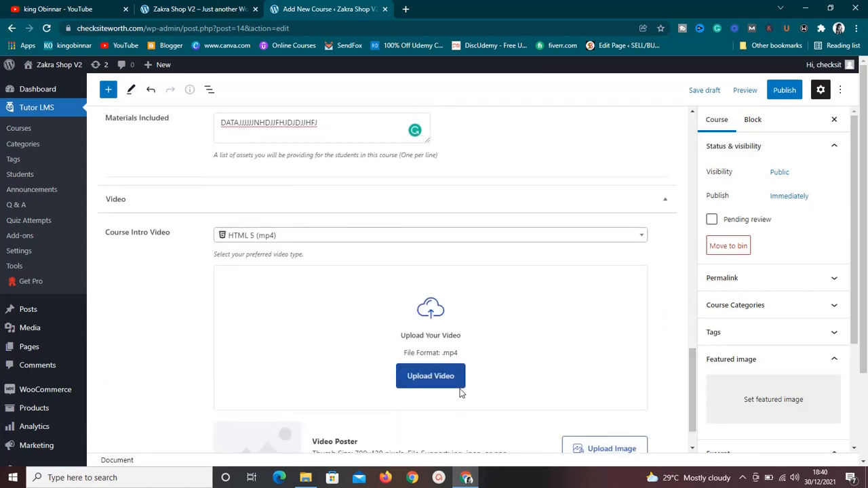
left_click(495, 242)
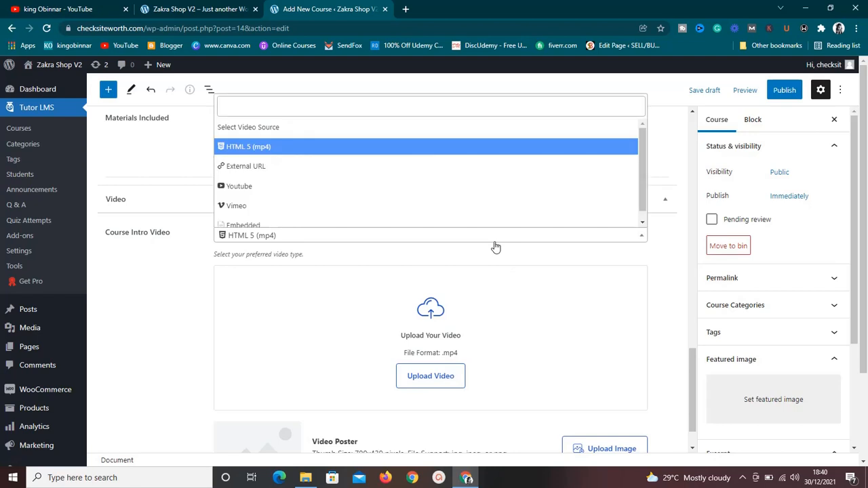
left_click(438, 172)
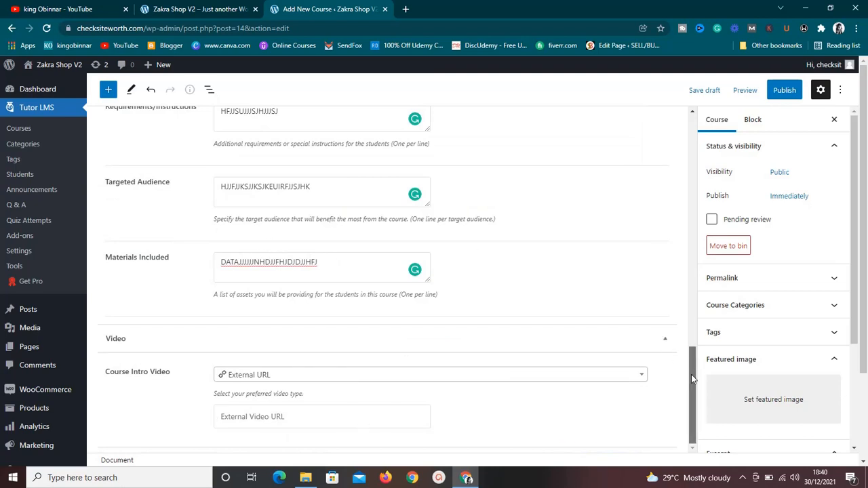
left_click(557, 381)
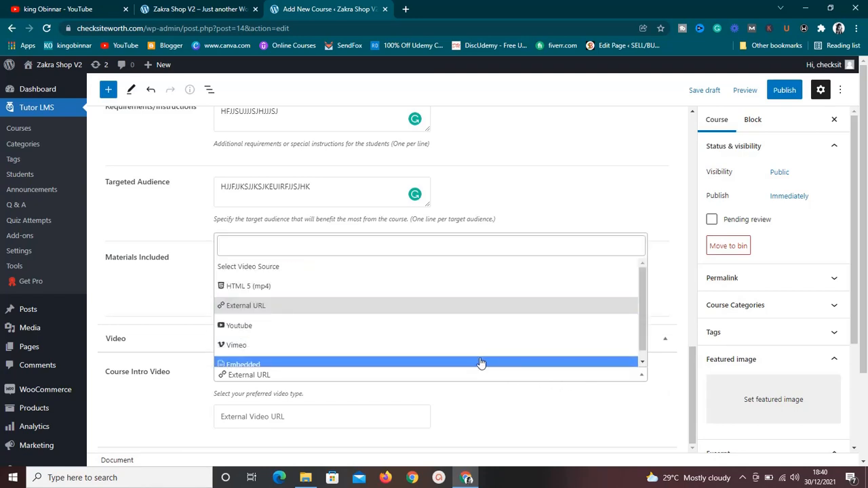
left_click(442, 326)
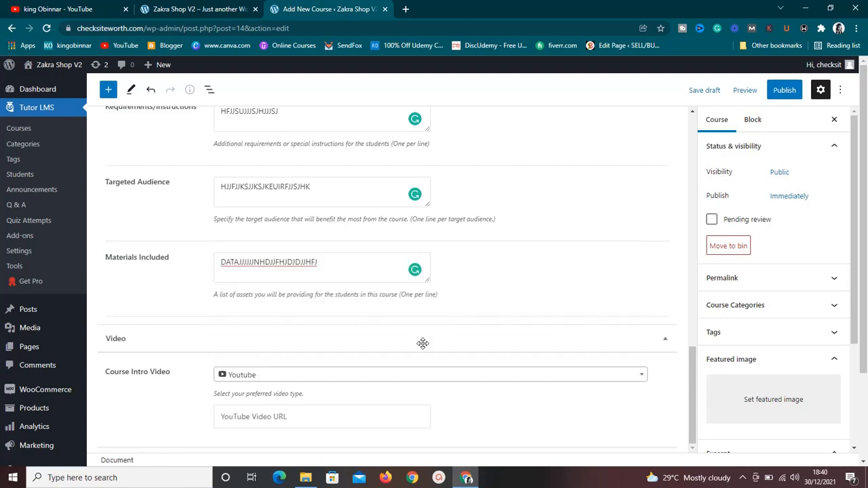
left_click(364, 414)
left_click(347, 444)
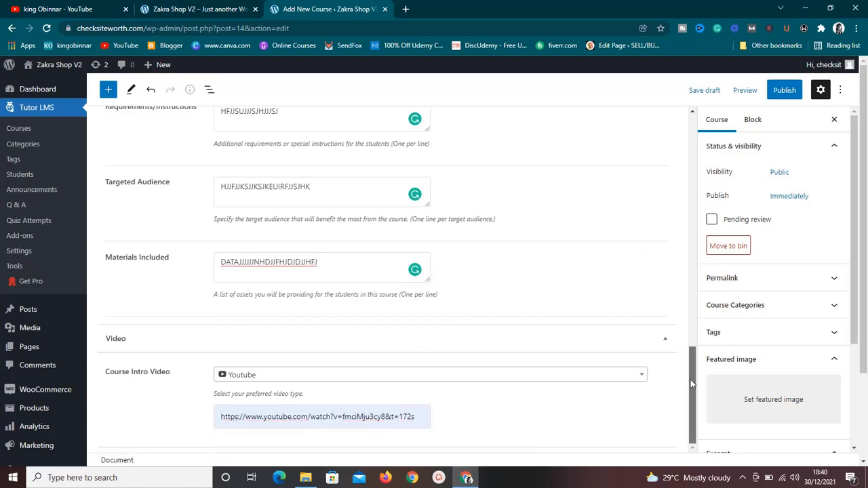
left_click_drag(691, 388, 692, 309)
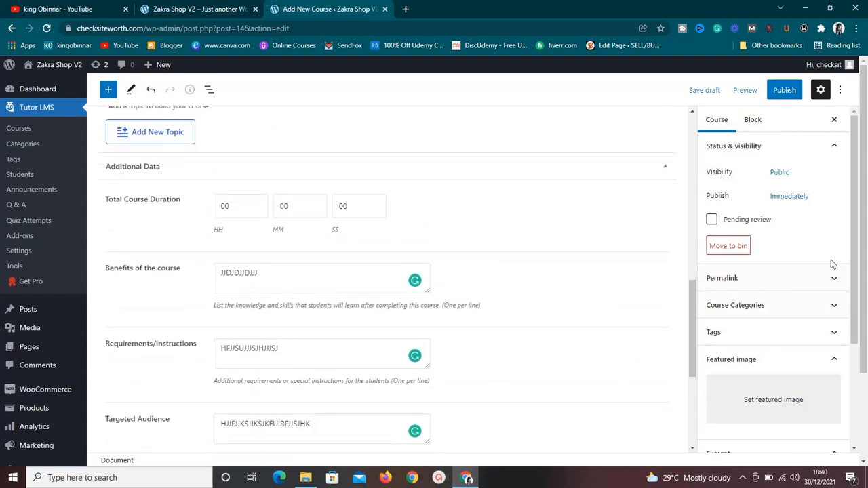
Upload adsense thumbnail.png and set it as the DEMO 101 course's featured image
scroll(854, 245, "down", 2)
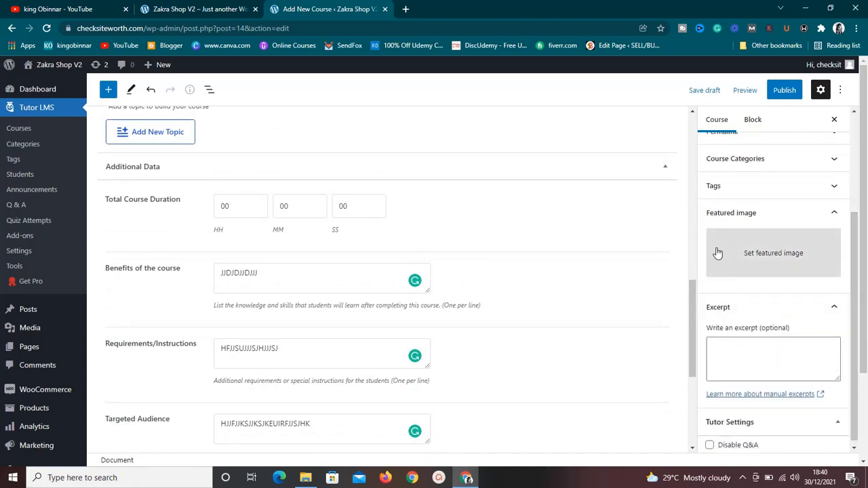
left_click(718, 252)
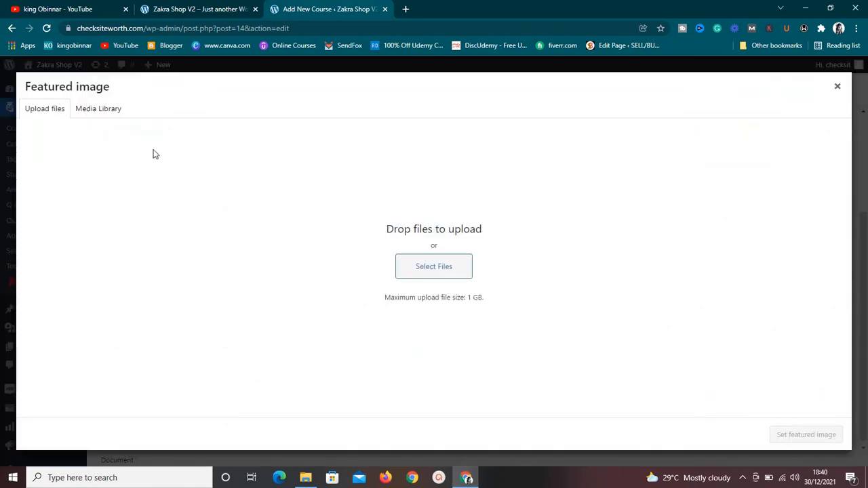
left_click(434, 267)
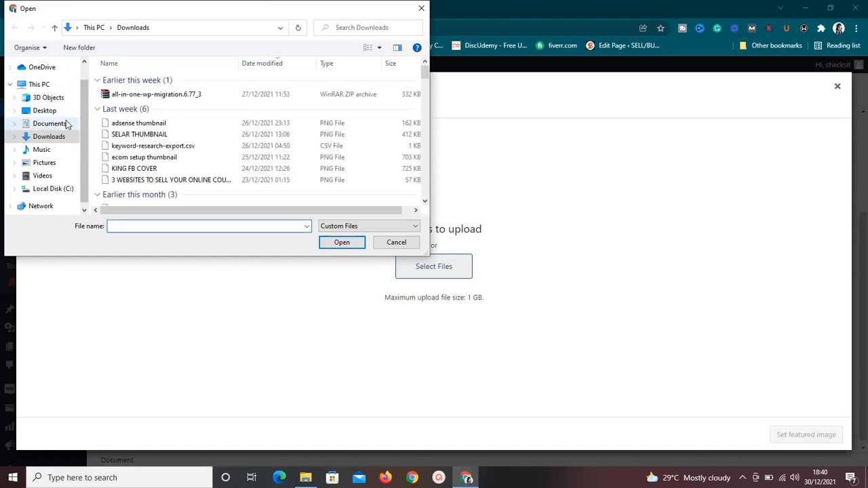
double_click(132, 124)
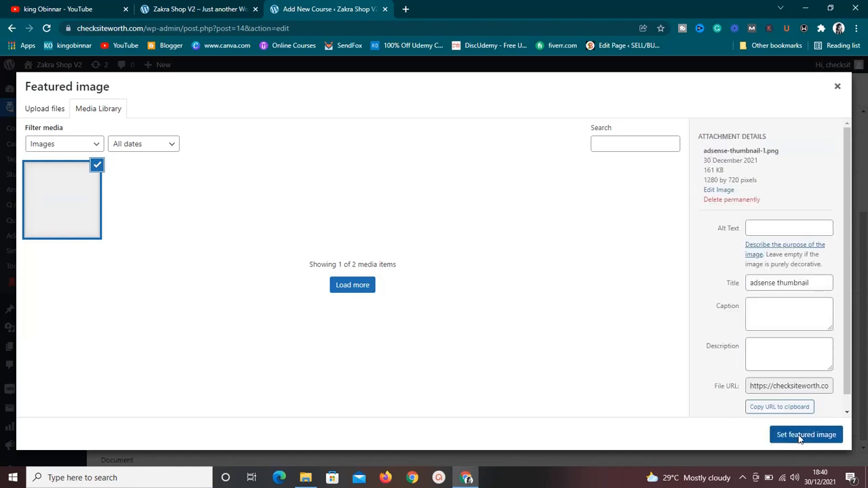
left_click(801, 437)
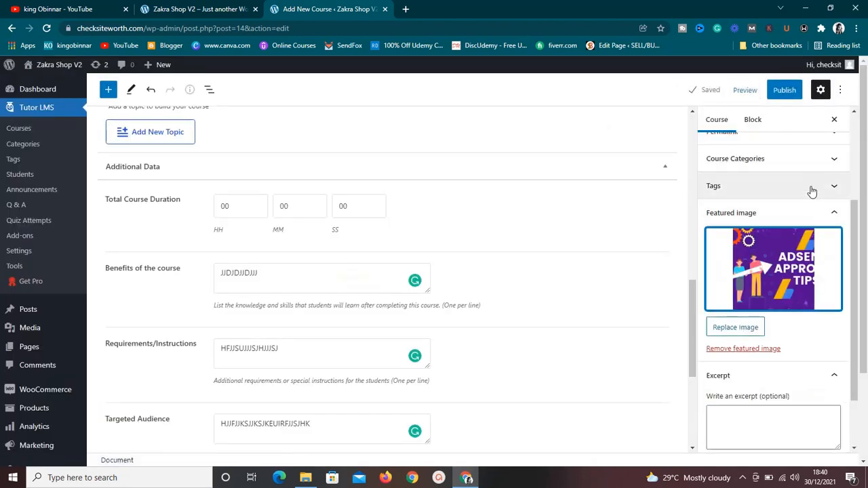
left_click_drag(855, 275, 856, 319)
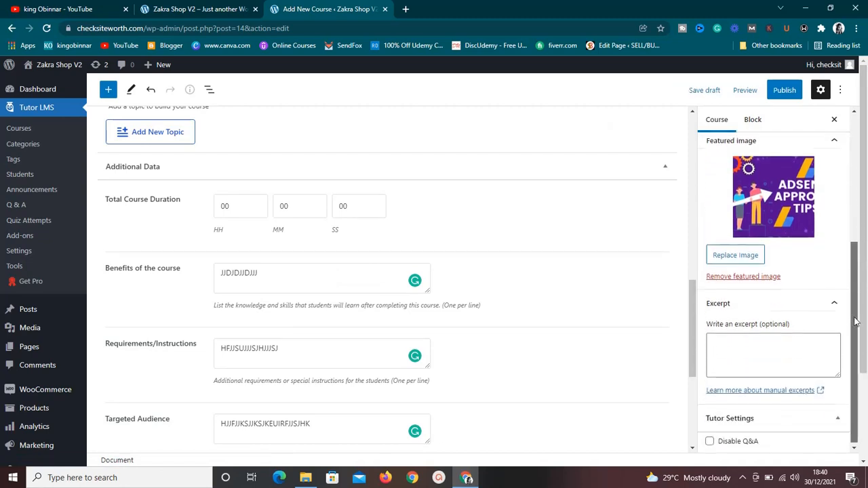
Enter a placeholder excerpt for the DEMO 101 course
left_click(742, 344)
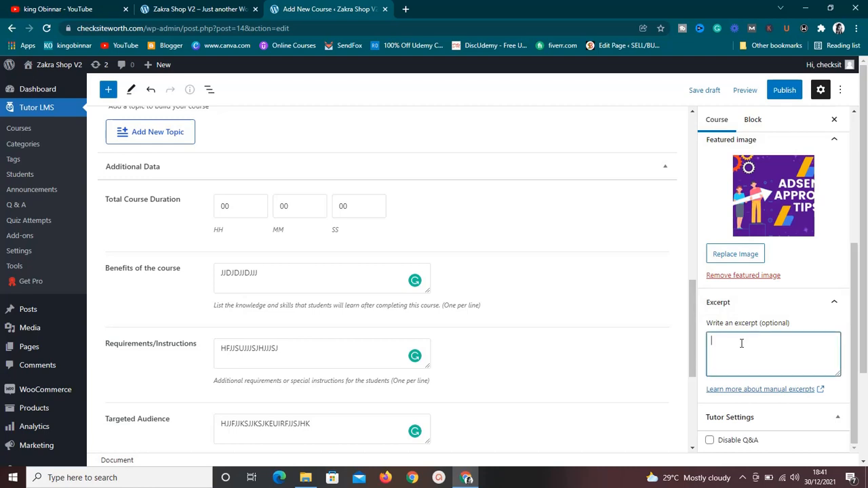
type("HHHFHJSJJJJ FHHJSJHHH JNSJJJ JDJSHHHDJ")
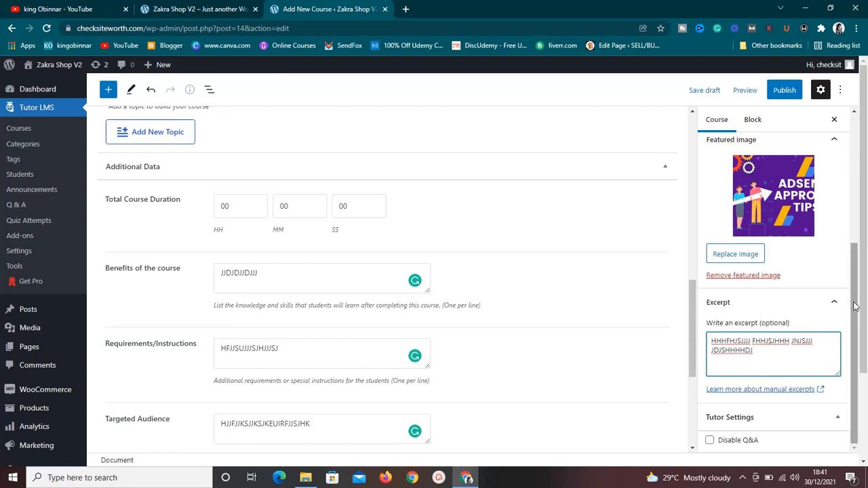
left_click_drag(853, 303, 847, 128)
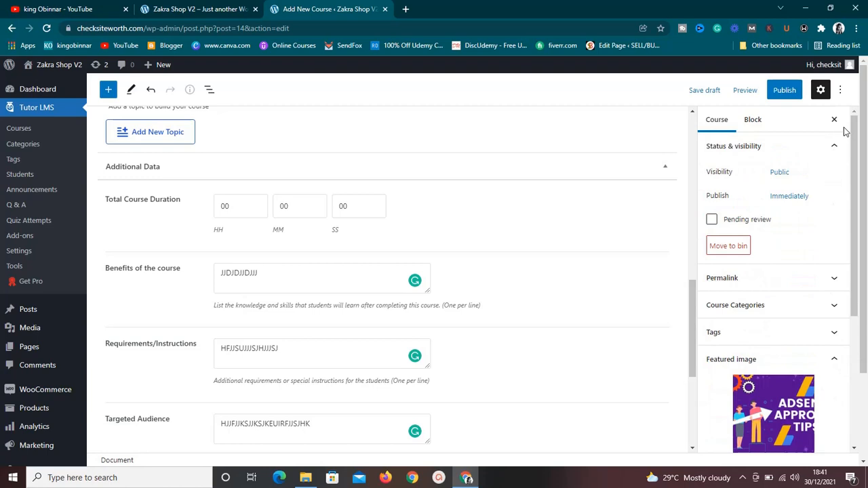
Publish the course and open its public View Course page in a new tab
left_click(786, 91)
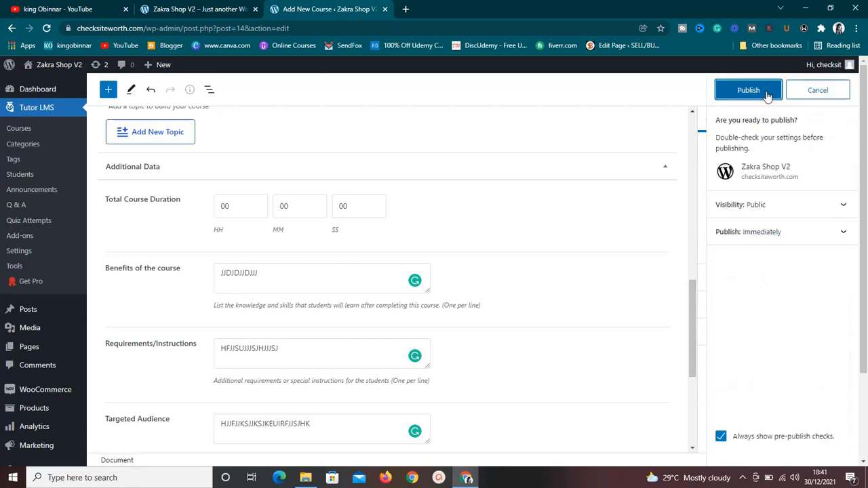
left_click(767, 94)
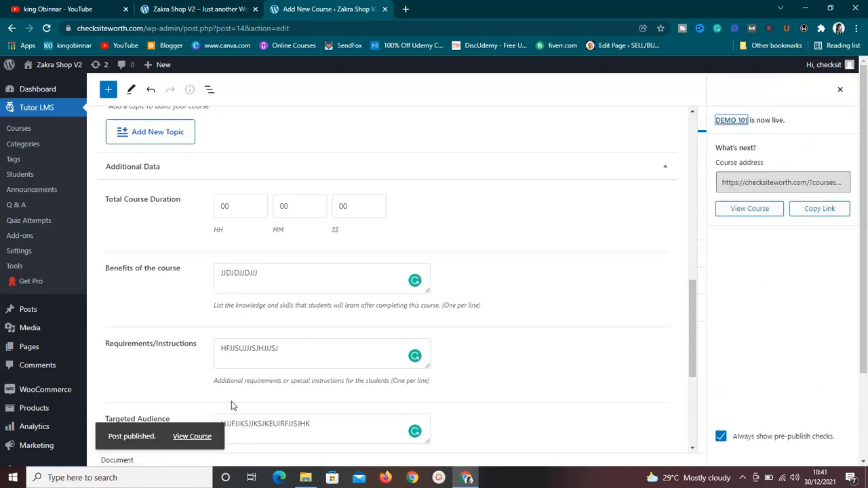
right_click(193, 433)
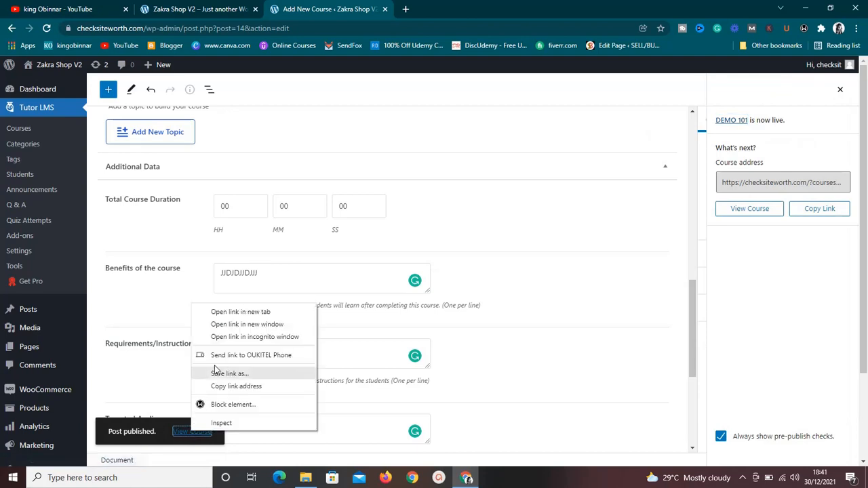
left_click(227, 310)
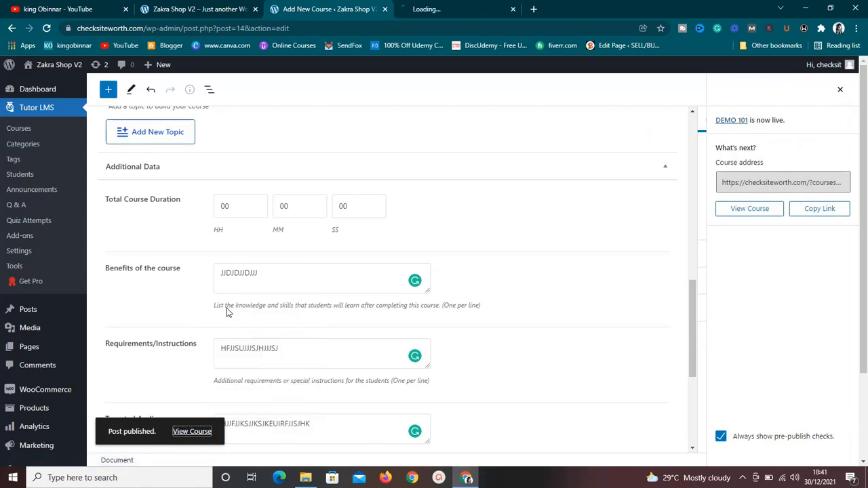
Scroll through the live DEMO 101 page and try the Enroll Now button
left_click(450, 6)
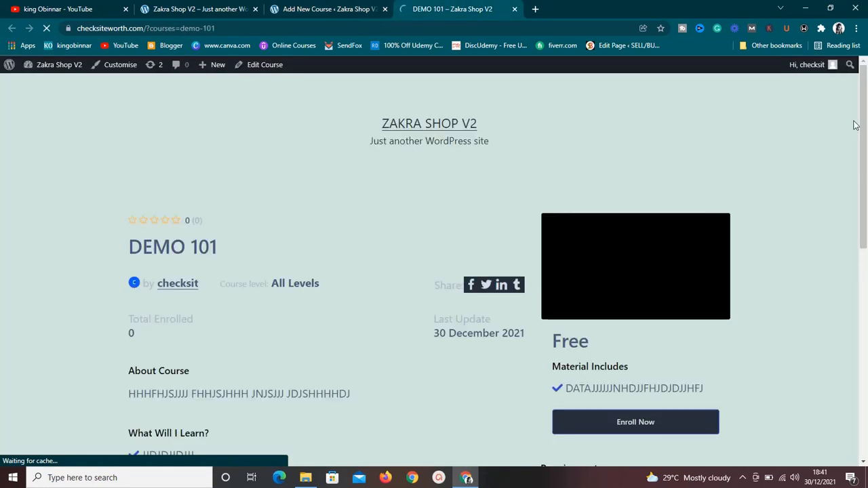
left_click_drag(865, 122, 861, 19)
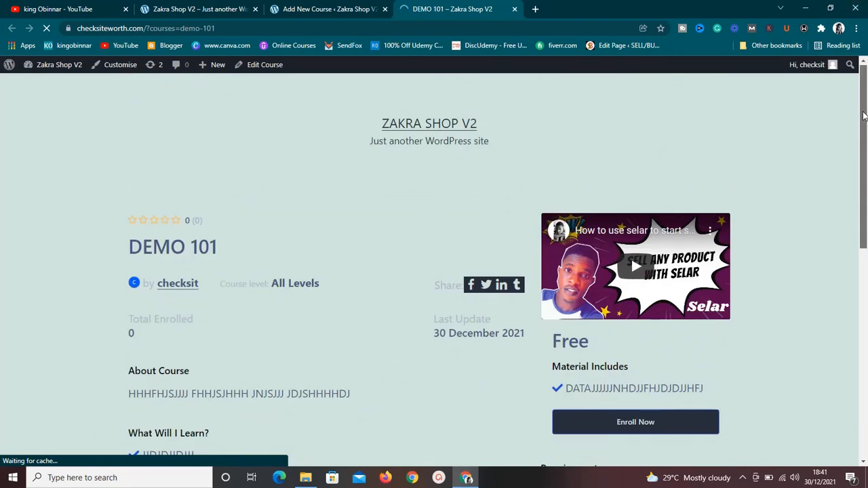
scroll(513, 246, "down", 2)
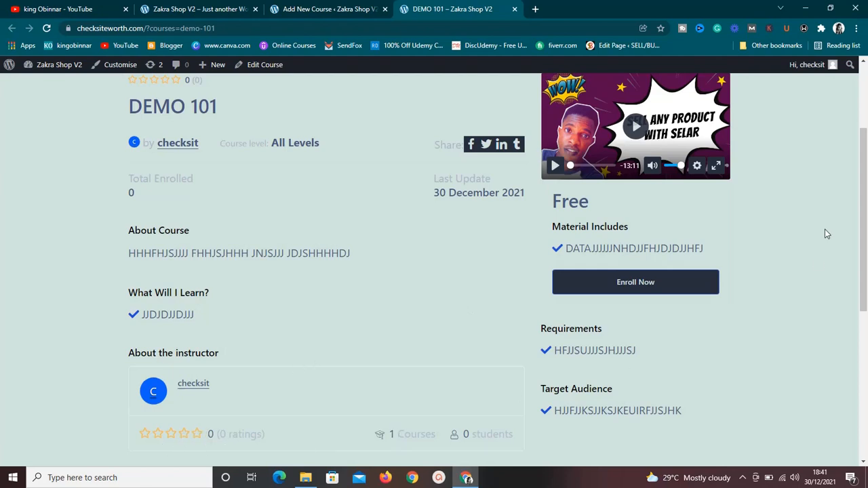
left_click_drag(865, 200, 866, 178)
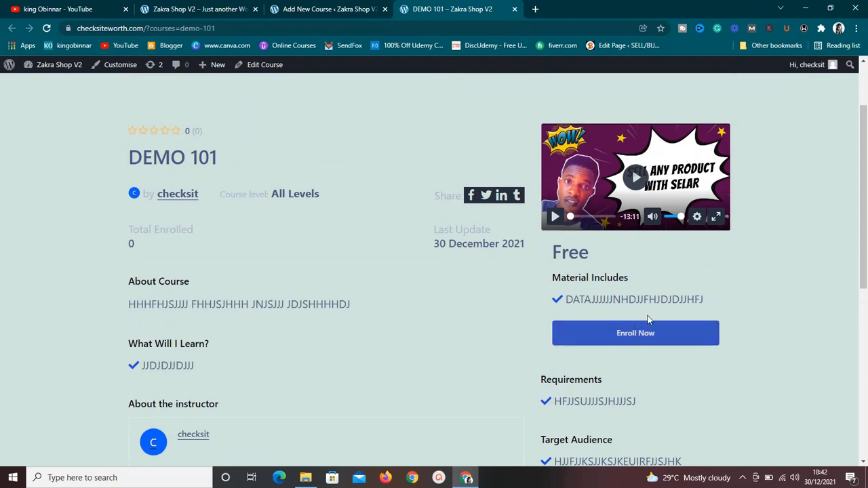
left_click(641, 334)
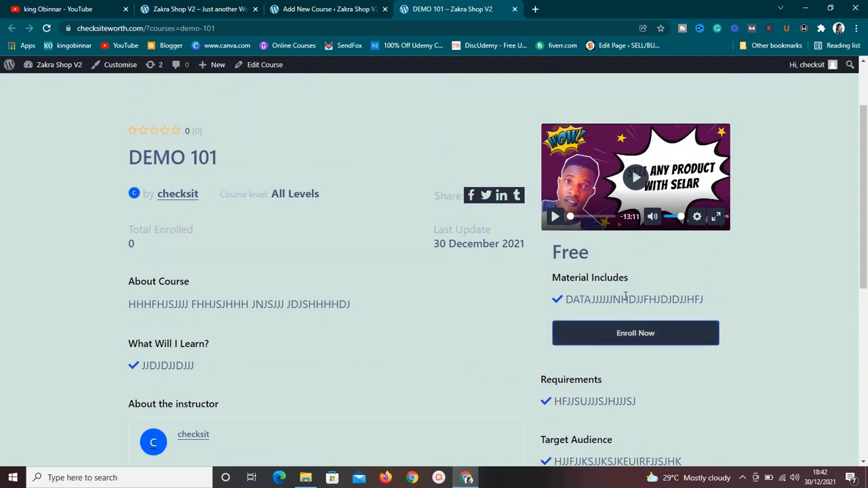
left_click(638, 329)
mouse_move(859, 209)
left_mouse_down()
mouse_move(865, 235)
mouse_move(865, 215)
left_mouse_up()
left_click(646, 314)
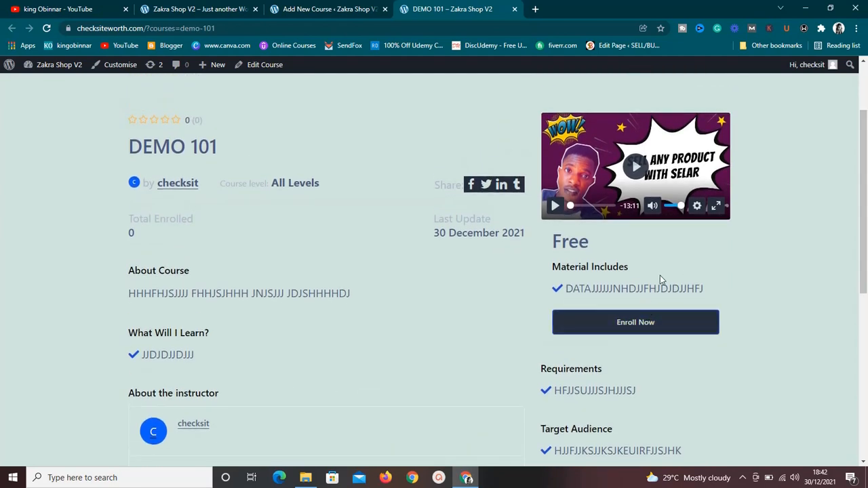
Play and then pause the embedded YouTube intro video
left_click(556, 207)
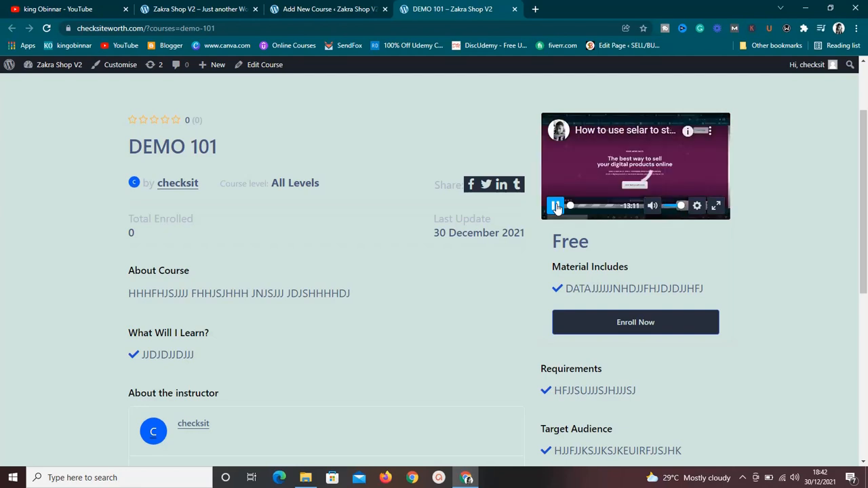
left_click(557, 207)
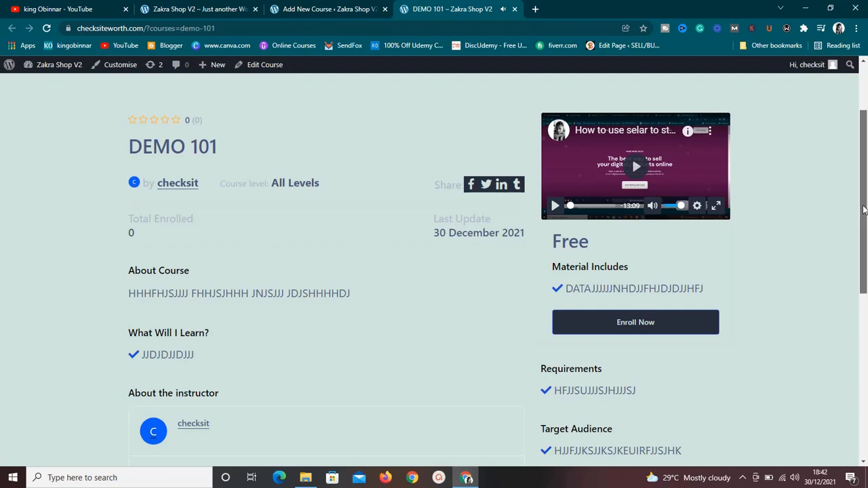
scroll(857, 209, "up", 2)
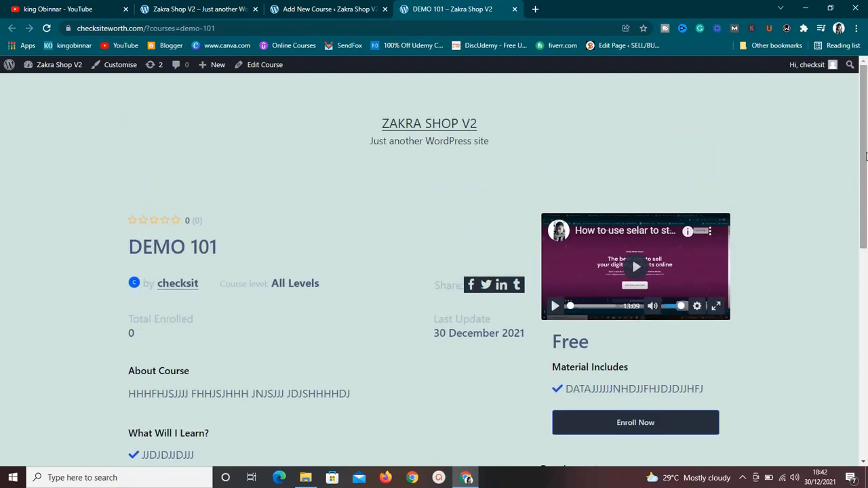
left_click_drag(863, 157, 866, 206)
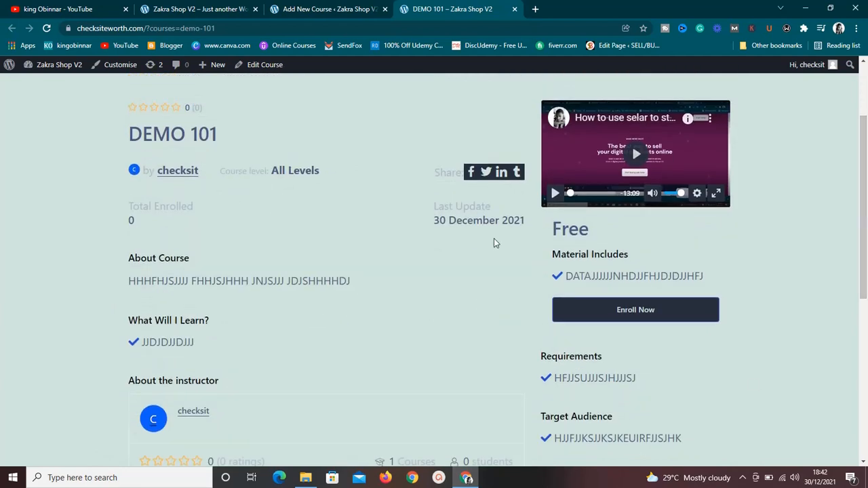
Go back to the DEMO 101 editor tab, reload it, and scroll down to Course Builder
left_click(317, 8)
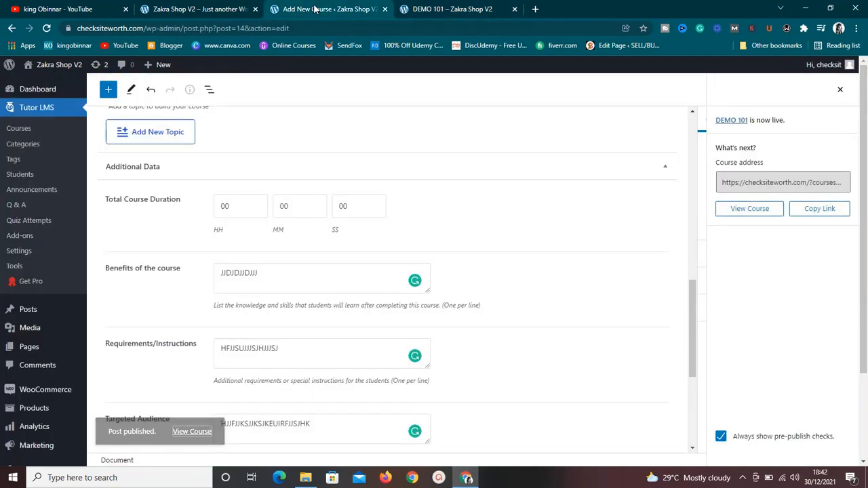
left_click(47, 28)
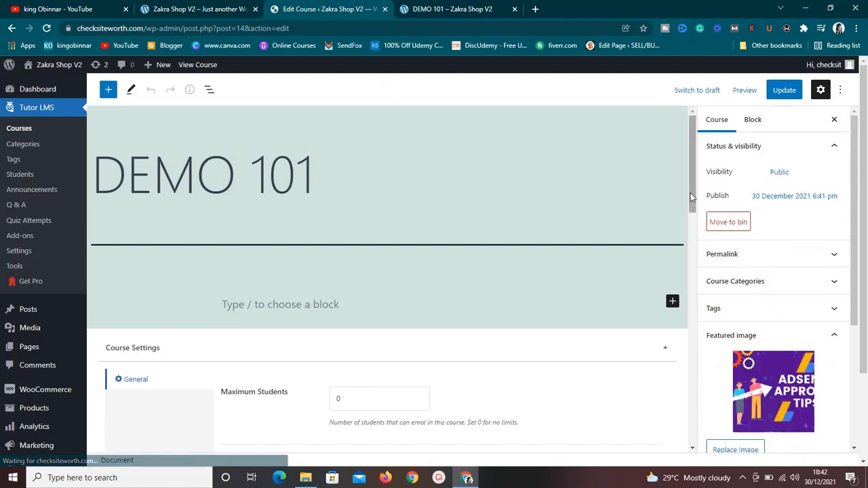
left_click_drag(691, 194, 692, 319)
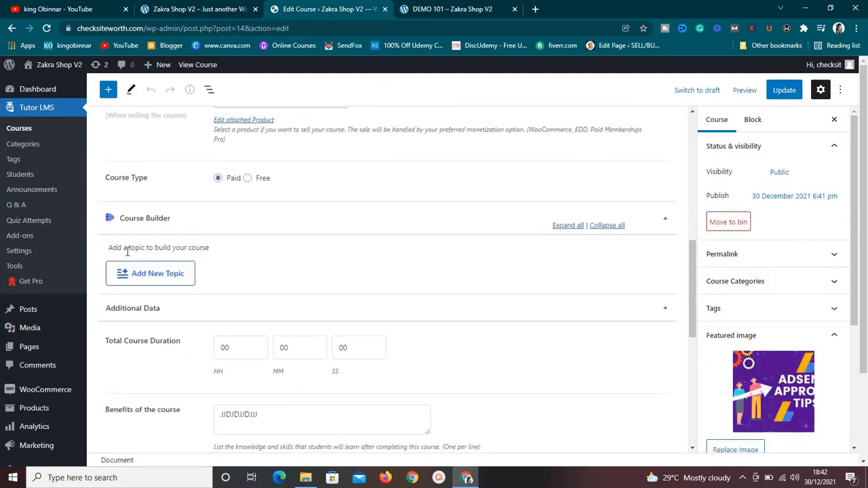
Add the topic 'What is digital marketting' with a placeholder summary
left_click(145, 277)
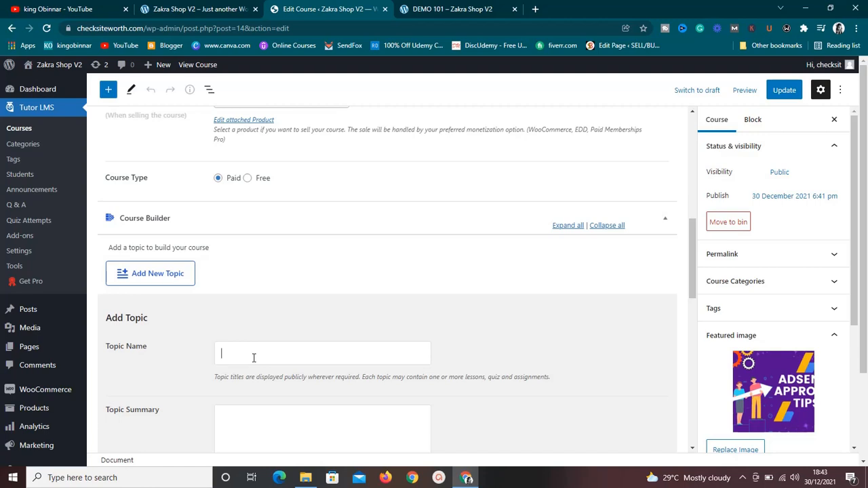
type("w")
key("BackSpace")
type("What ")
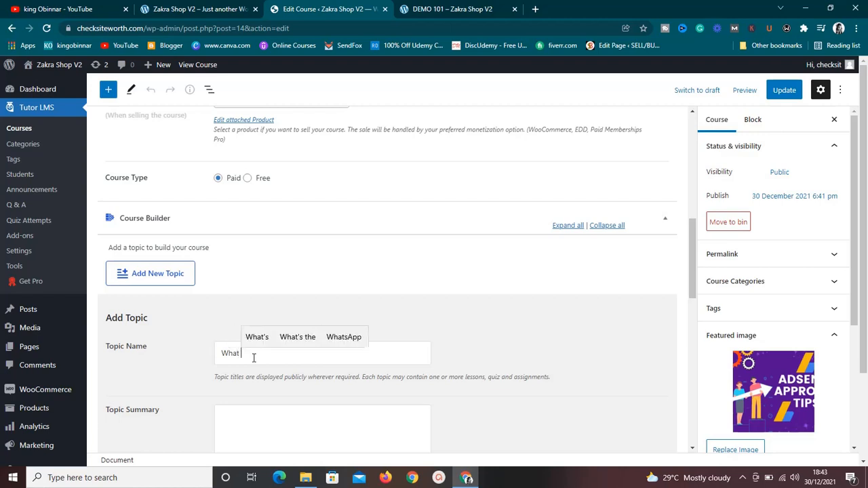
type("is dig")
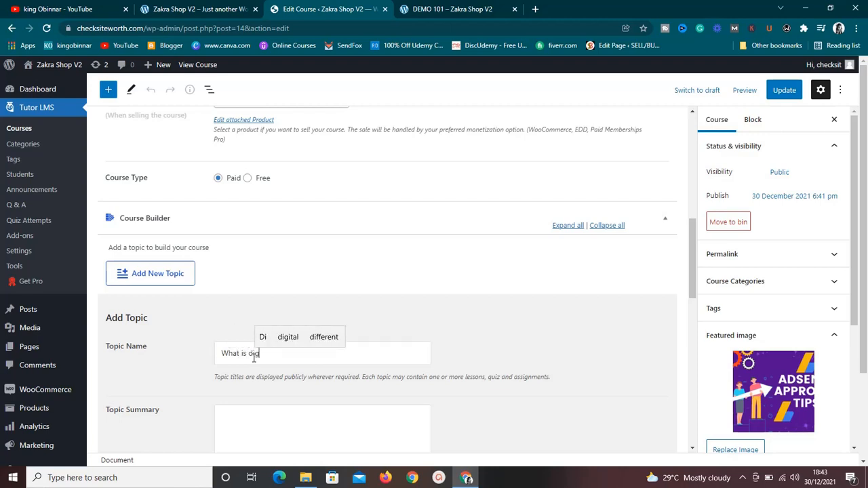
type("ital ")
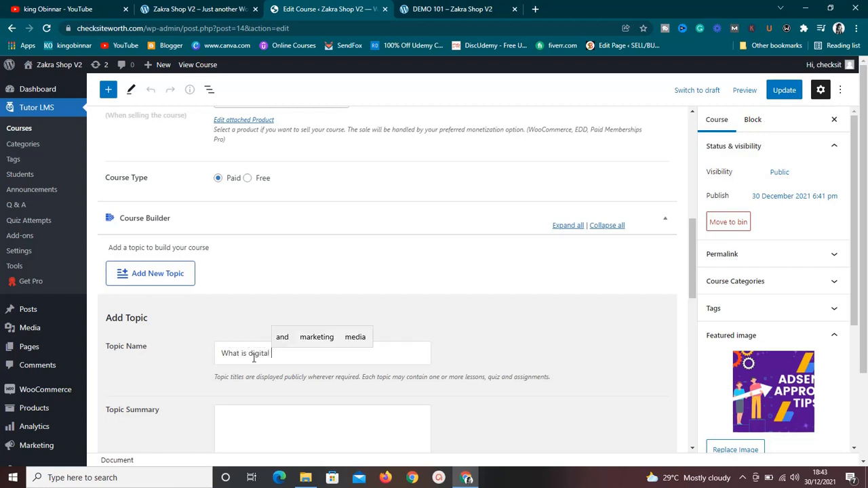
type("mar")
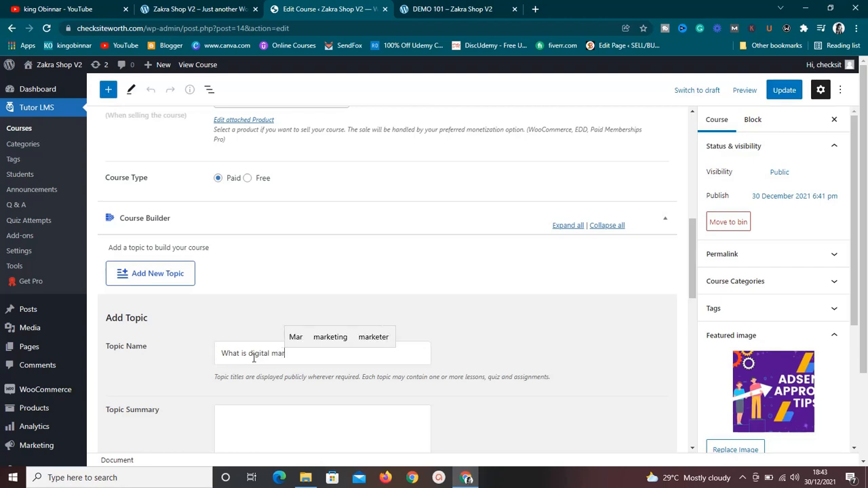
type("ketting")
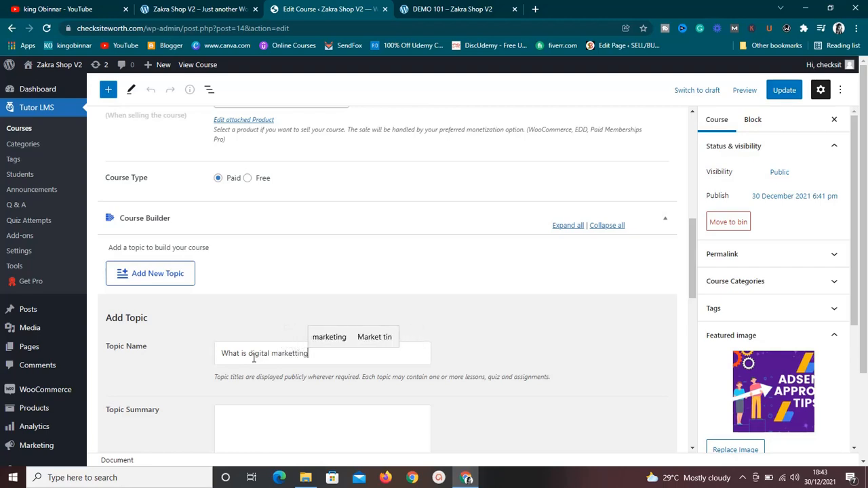
left_click(317, 425)
type("hdhjsdjhjsdjjjsdjjdjd")
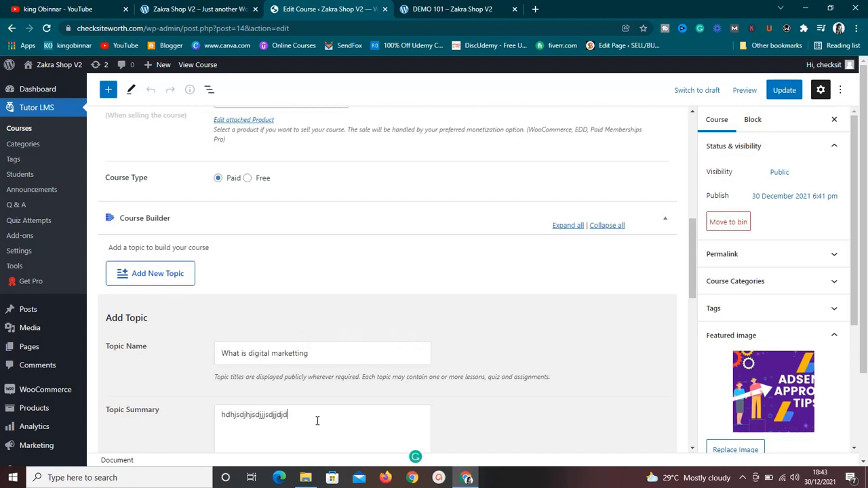
left_click_drag(691, 262, 690, 305)
left_click(264, 303)
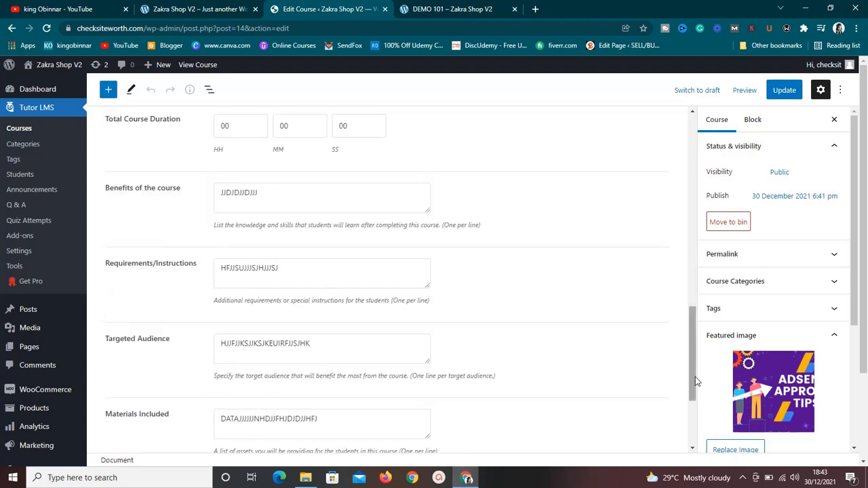
left_click_drag(692, 370, 690, 310)
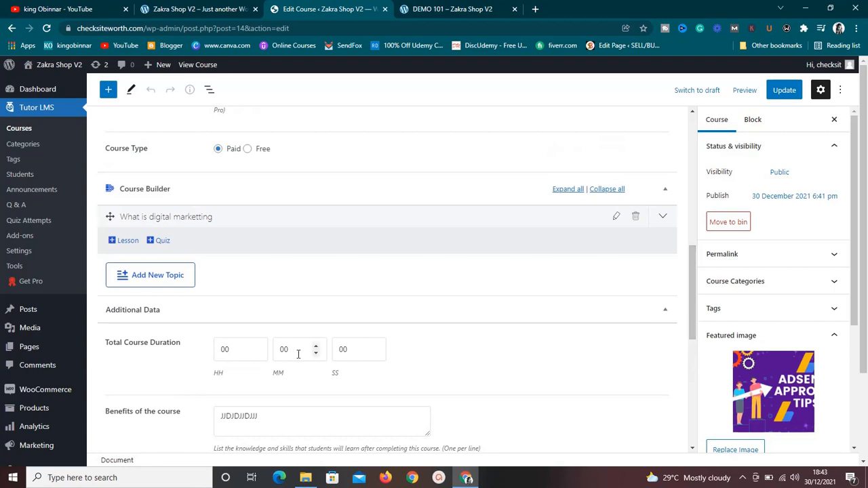
Create a new lesson in the first topic and title it 'lesson 1'
left_click(128, 242)
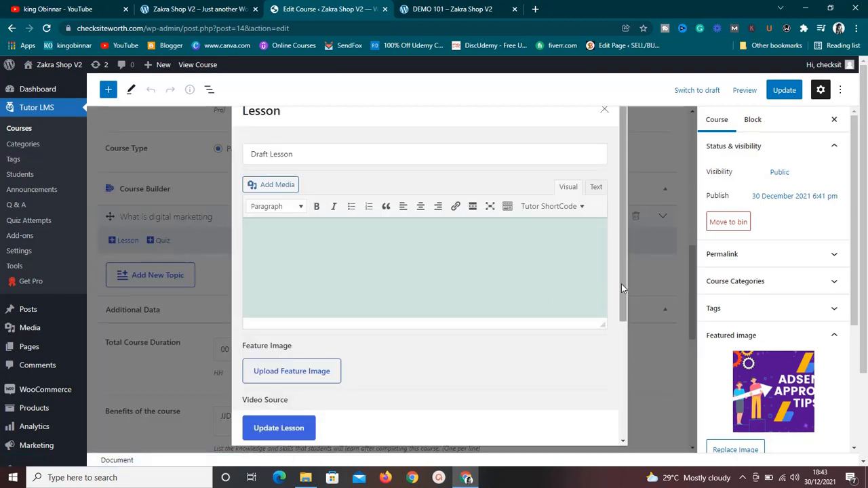
left_click_drag(621, 284, 626, 400)
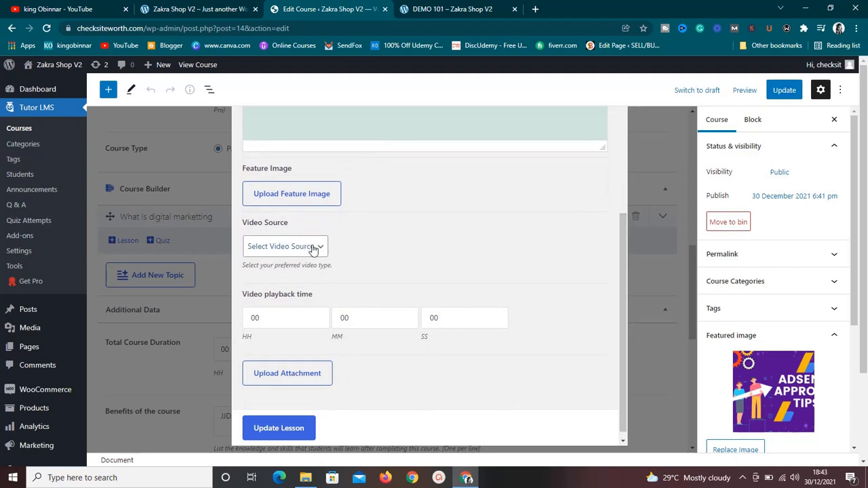
left_click_drag(623, 319, 621, 134)
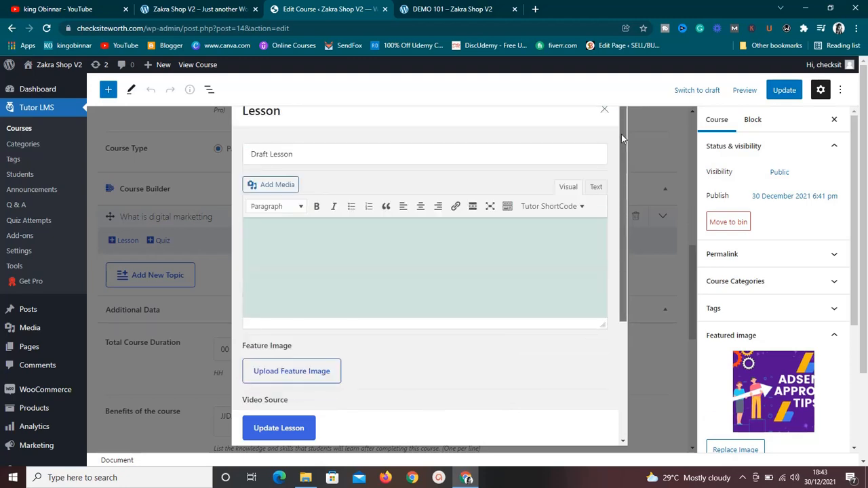
left_click(428, 154)
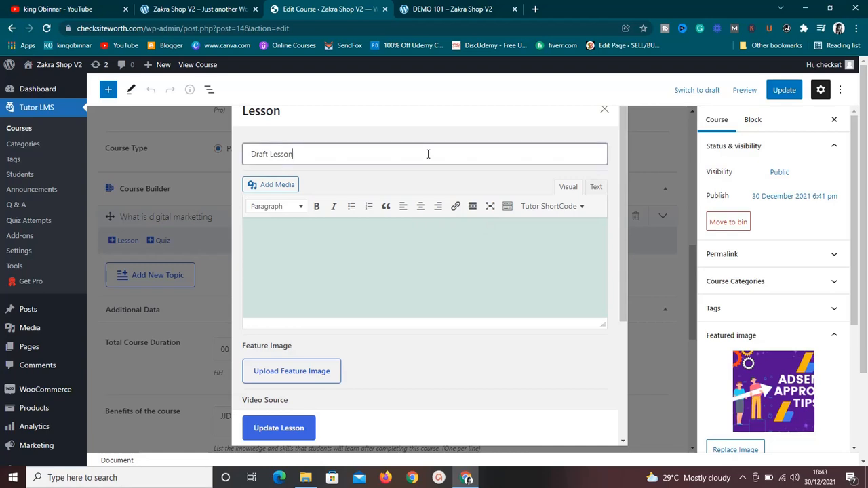
key("BackSpace")
key("BackSpace")
key("BackSpace")
key("BackSpace")
key("BackSpace")
key("BackSpace")
key("BackSpace")
key("BackSpace")
key("BackSpace")
key("BackSpace")
key("BackSpace")
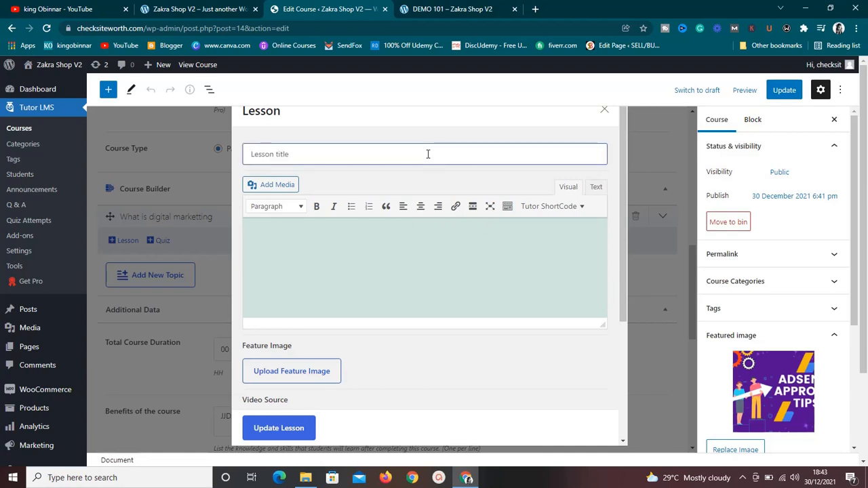
type("lesson 1")
Set the lesson's video source to Youtube with the suggested link, then update it
left_click_drag(621, 262, 623, 351)
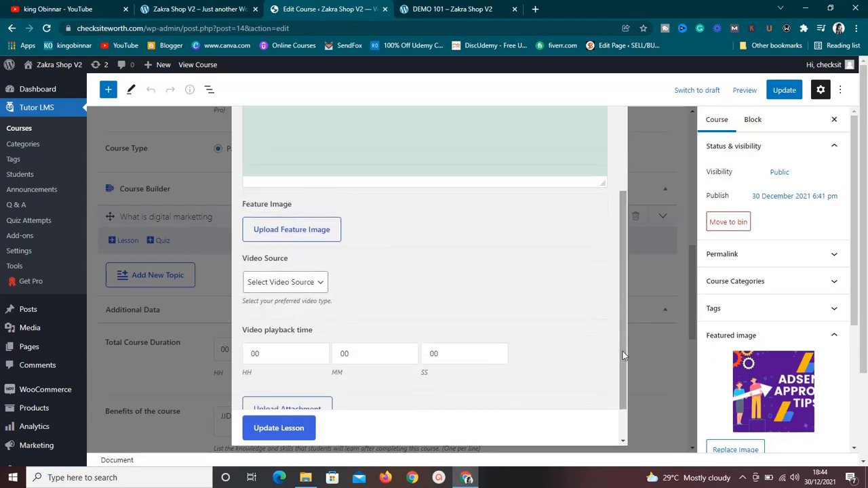
left_click(299, 287)
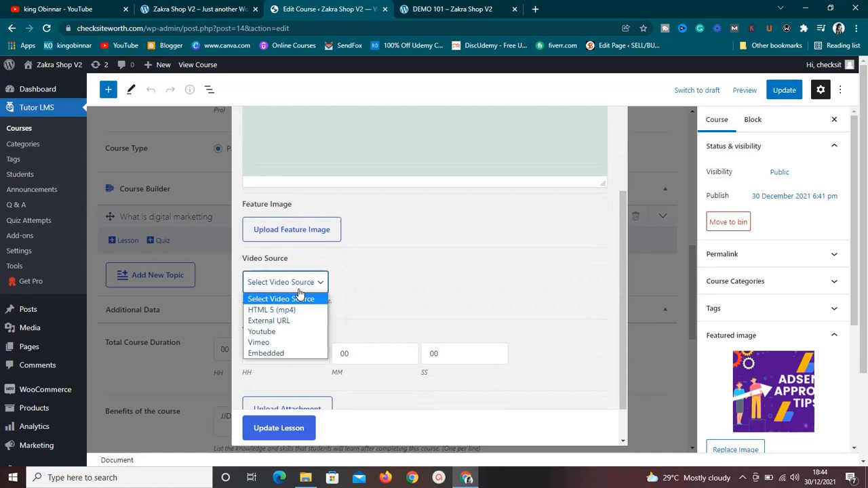
left_click(290, 331)
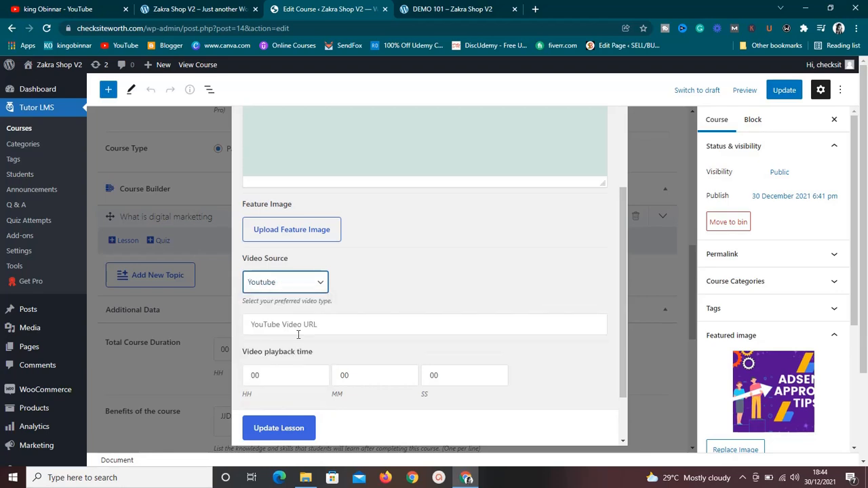
left_click(300, 327)
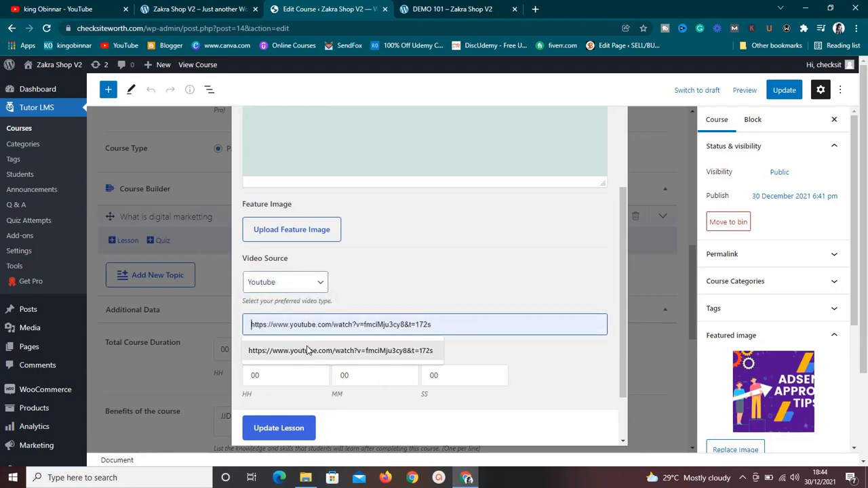
left_click(305, 349)
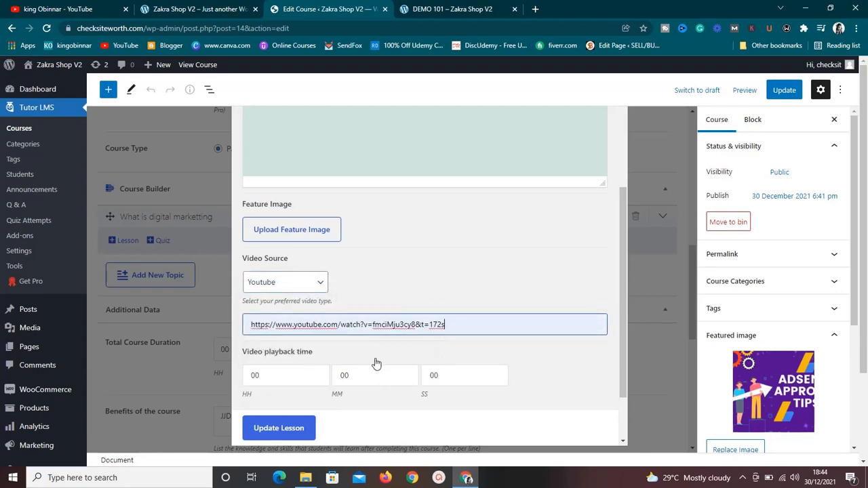
left_click(304, 429)
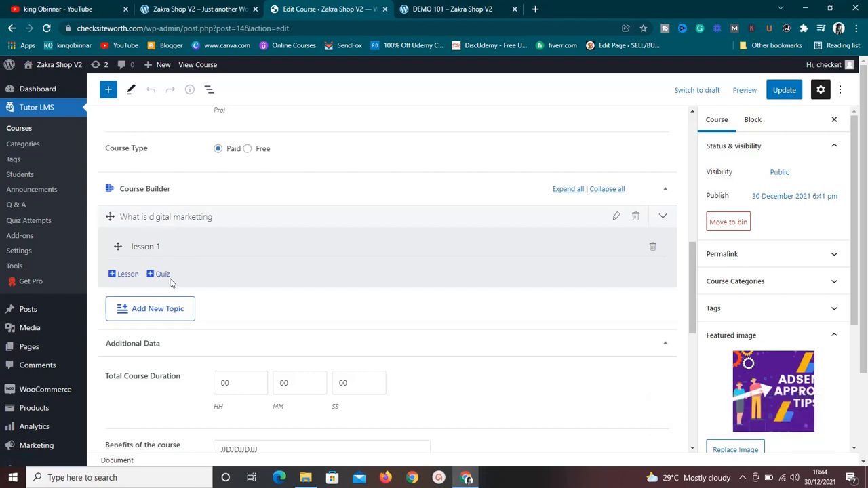
Create the topic 'why digital' with a short placeholder summary
left_click(163, 307)
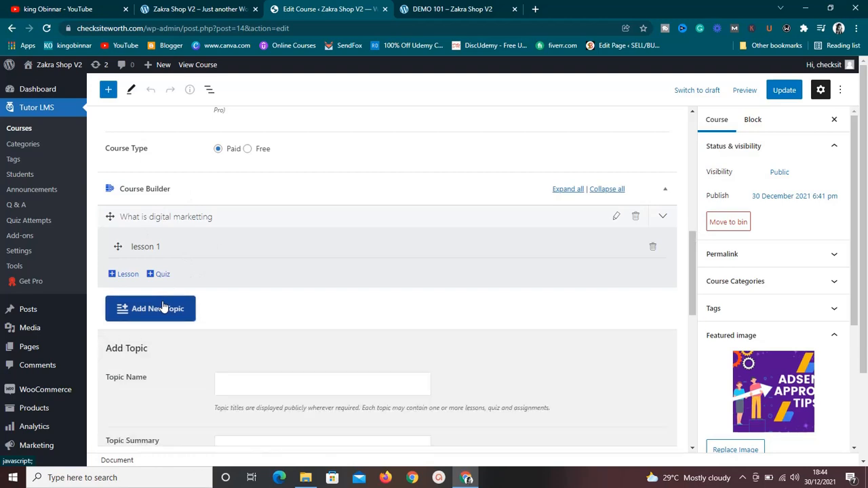
left_click(260, 387)
type("why")
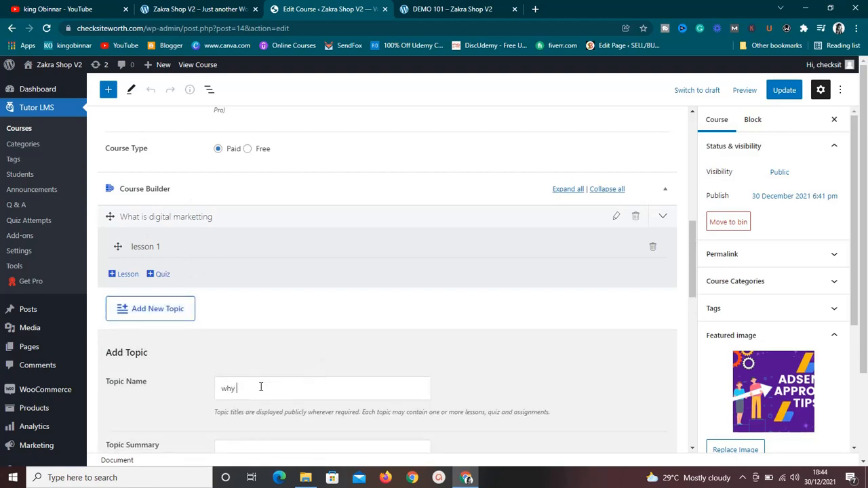
type(" di")
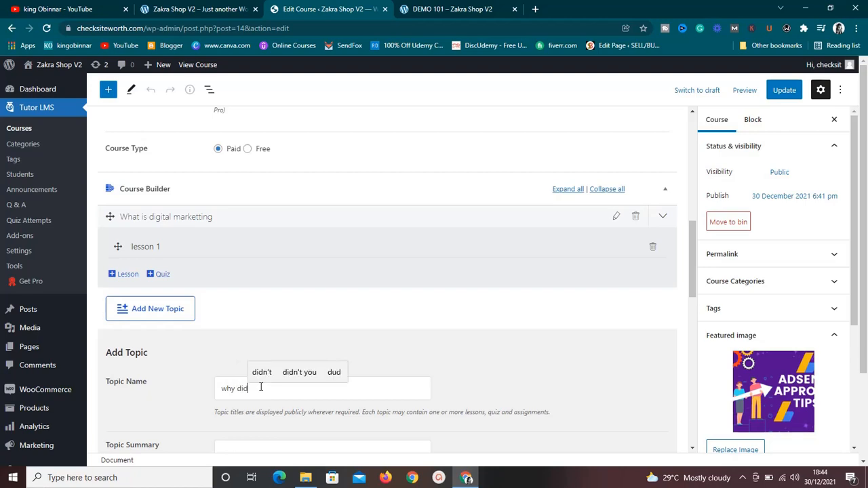
type("gital")
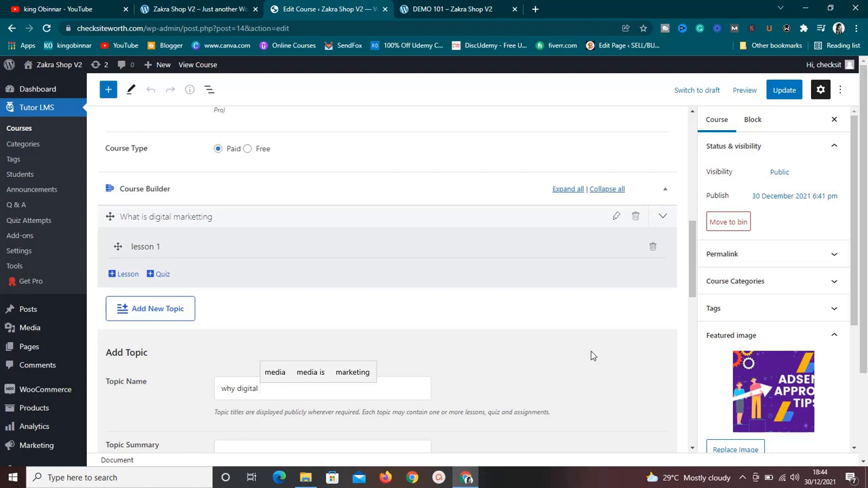
left_click_drag(695, 282, 693, 302)
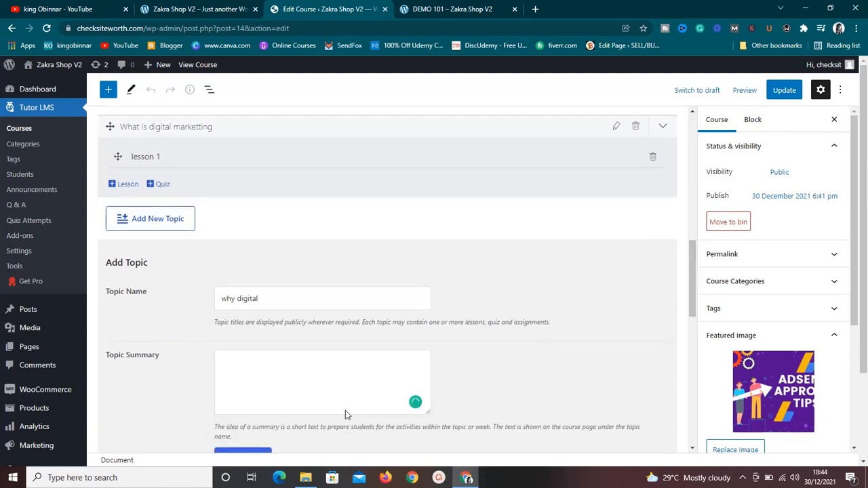
left_click(337, 394)
type("njsfjjjdjjdj")
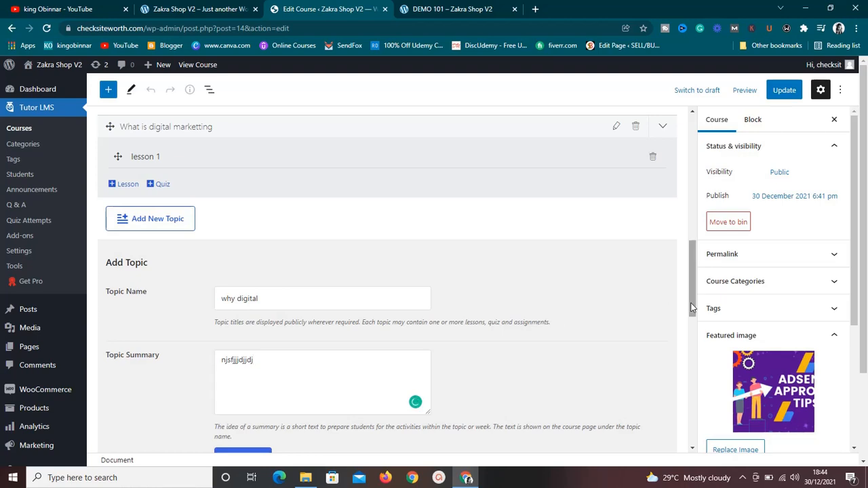
left_click_drag(692, 309, 693, 321)
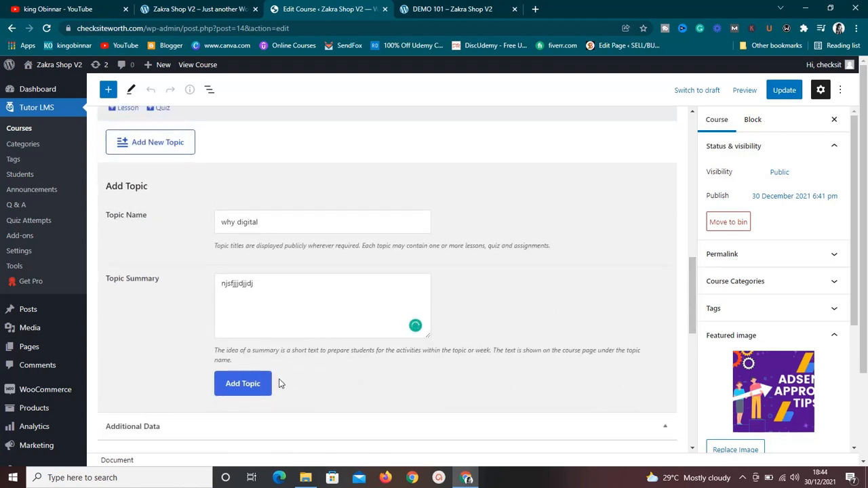
left_click(264, 390)
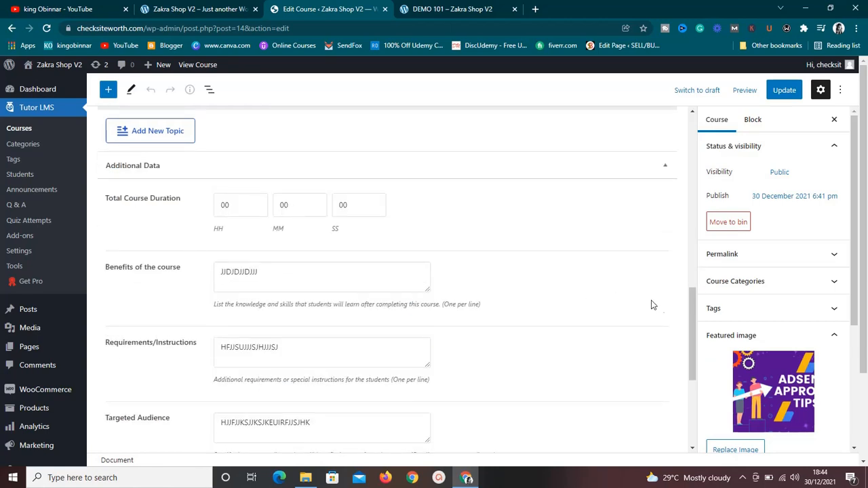
left_click_drag(689, 319, 688, 280)
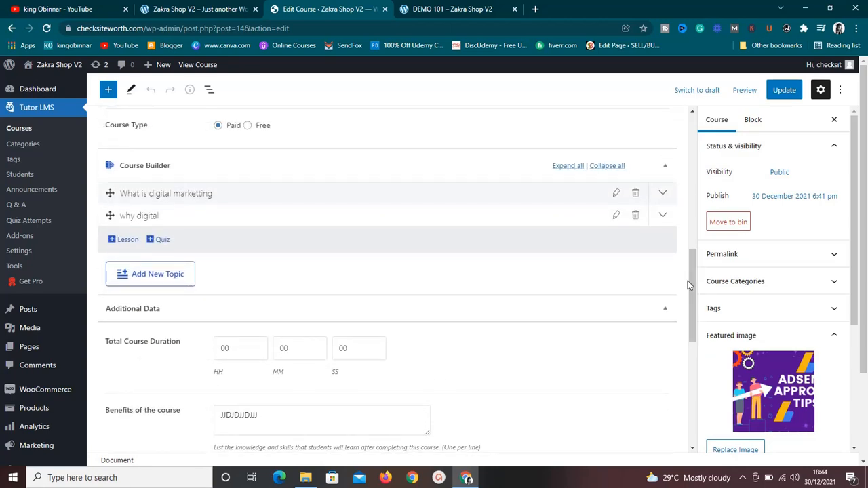
Create a new lesson under 'why digital' titled 'lesson 1'
left_click(131, 241)
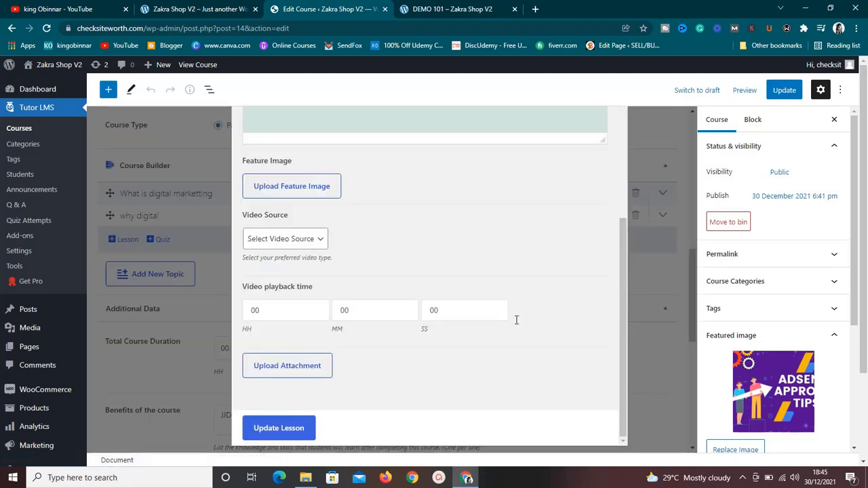
left_click_drag(622, 346, 616, 213)
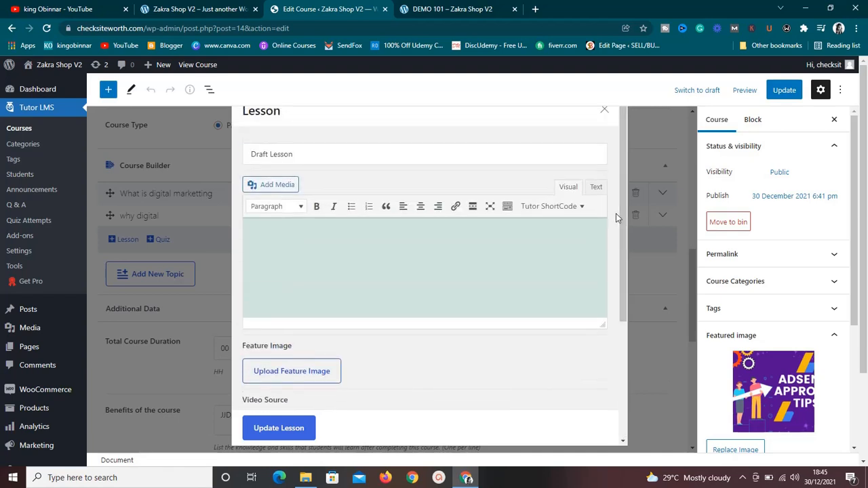
left_click(517, 149)
key("BackSpace")
key("BackSpace")
key("BackSpace")
key("BackSpace")
key("BackSpace")
key("BackSpace")
key("BackSpace")
key("BackSpace")
key("BackSpace")
key("BackSpace")
key("BackSpace")
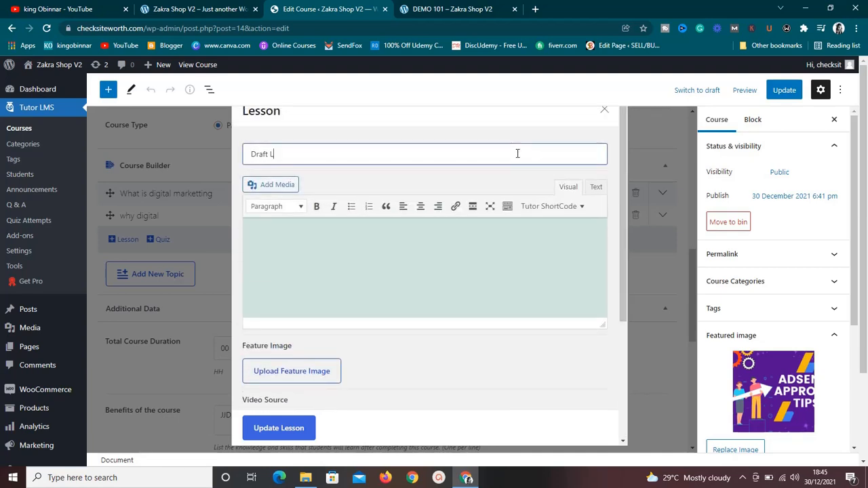
key("BackSpace")
type("lesson 1")
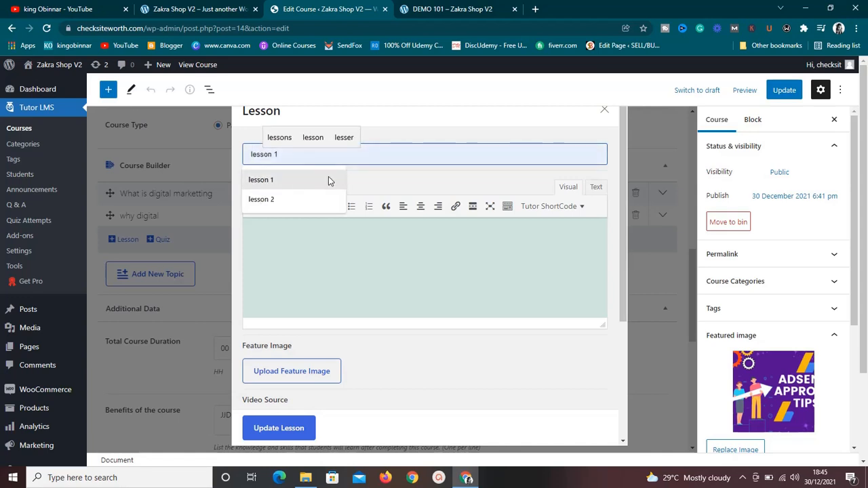
left_click(329, 178)
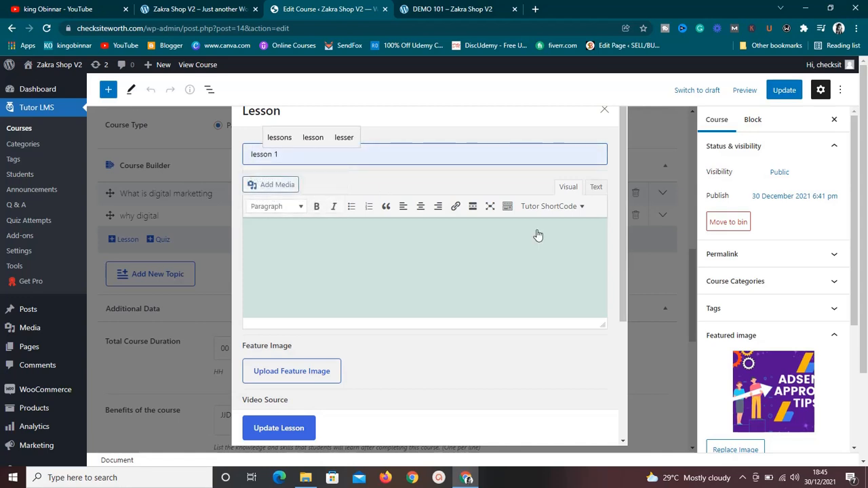
Choose Youtube as the lesson's video source, fill in the link, and update it
left_click_drag(624, 239, 626, 351)
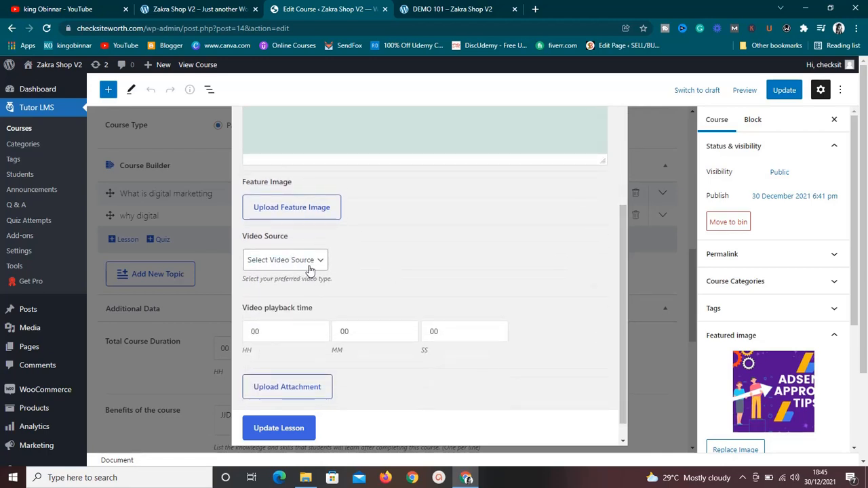
left_click(308, 265)
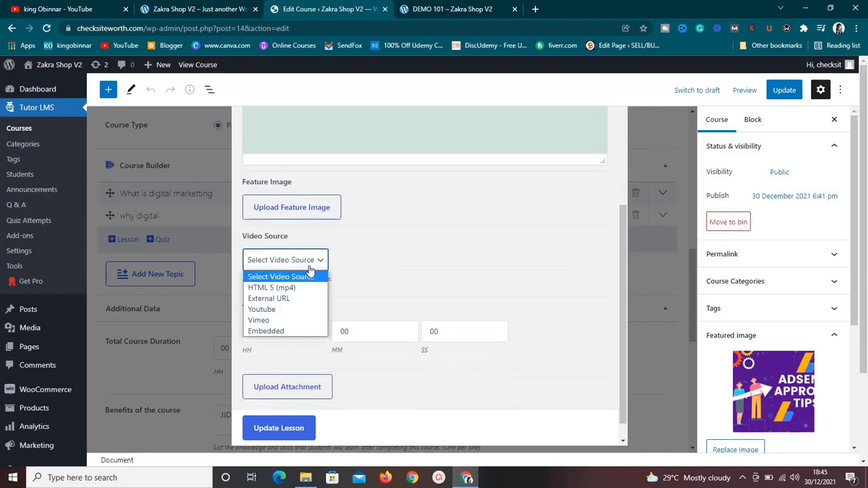
left_click(273, 311)
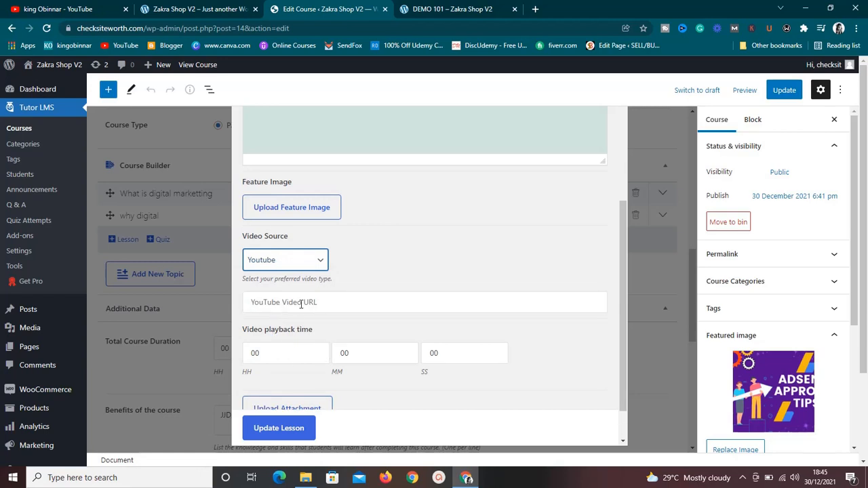
left_click(301, 303)
left_click(302, 328)
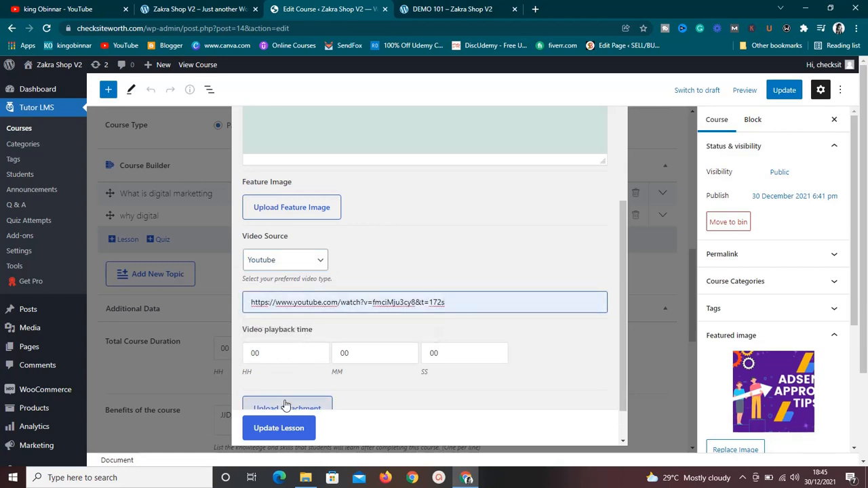
left_click(288, 429)
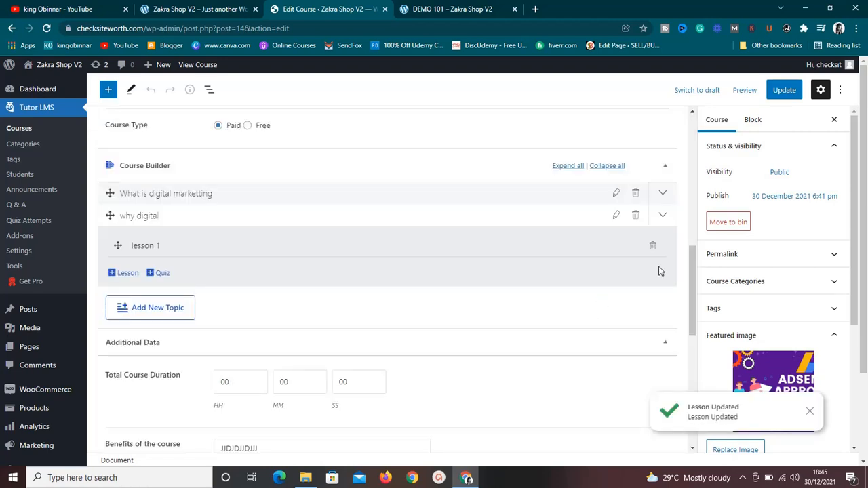
Update the DEMO 101 course to save its two topics and lessons
left_click_drag(694, 288, 692, 272)
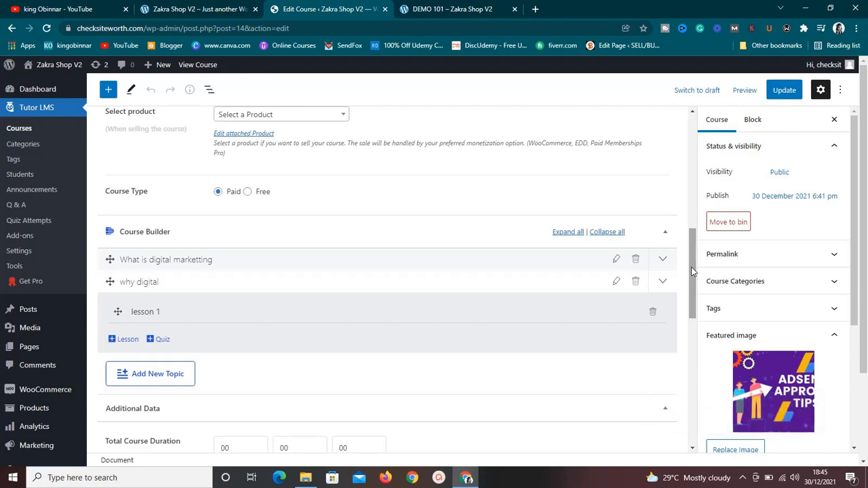
left_click_drag(692, 272, 694, 323)
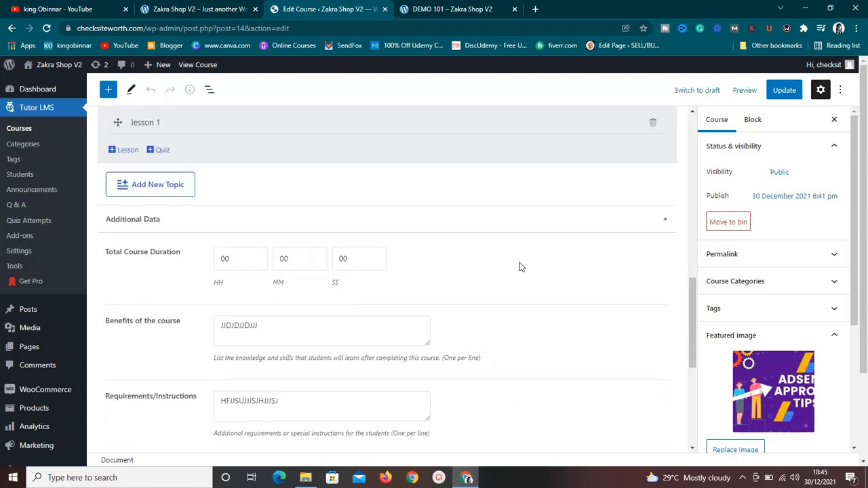
left_click_drag(693, 290, 693, 36)
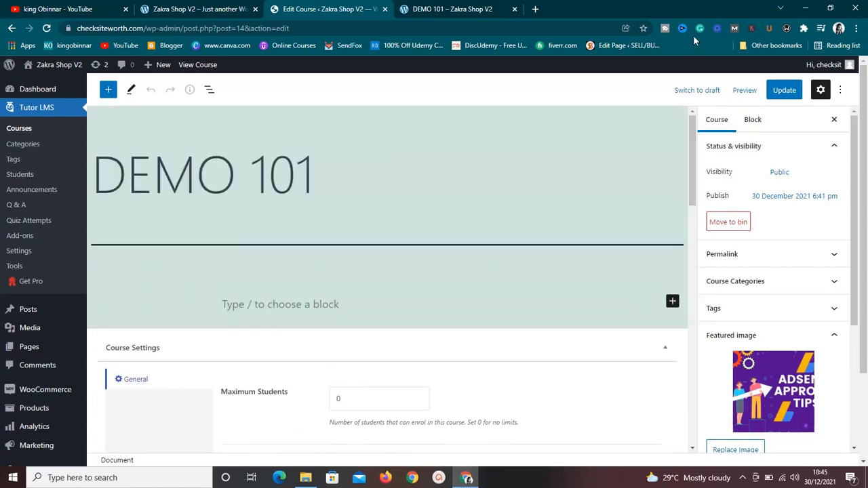
left_click(781, 93)
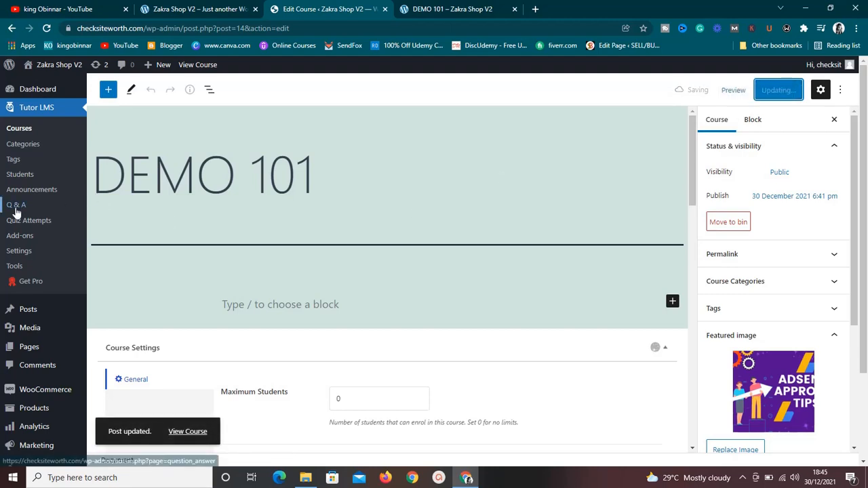
mouse_move(49, 395)
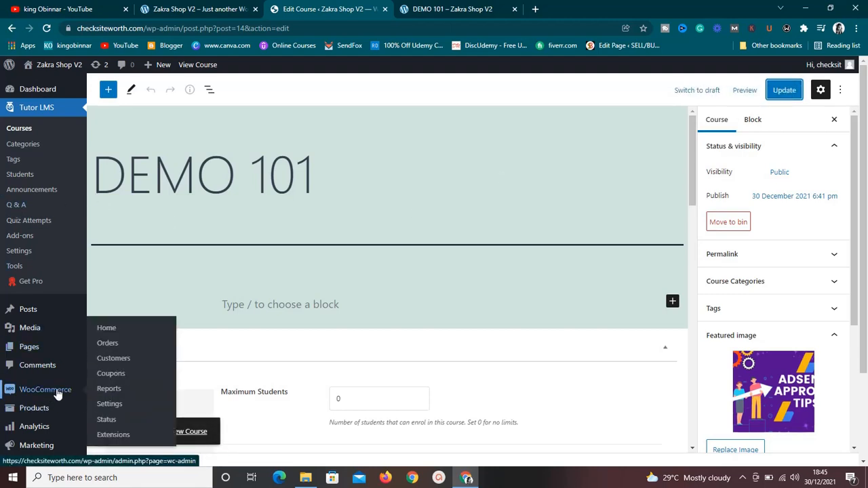
In WooCommerce Accounts & Privacy, disable guest orders, enable checkout login and account creation, and save
left_click(103, 405)
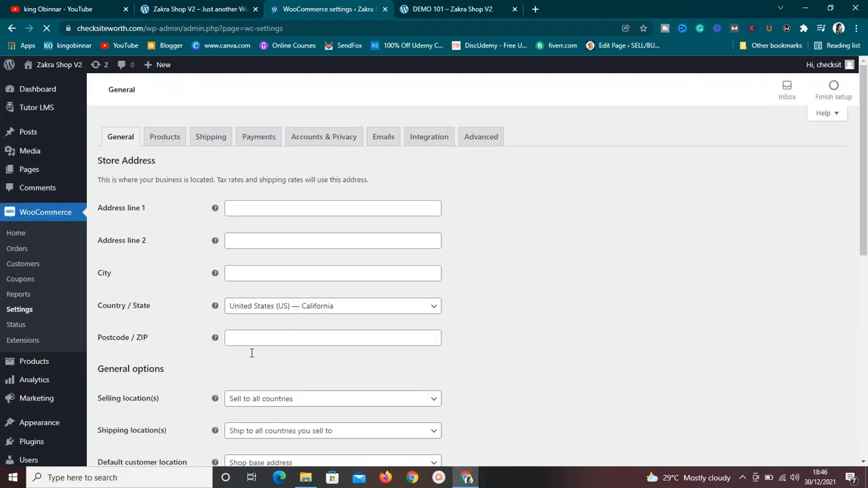
left_click(323, 140)
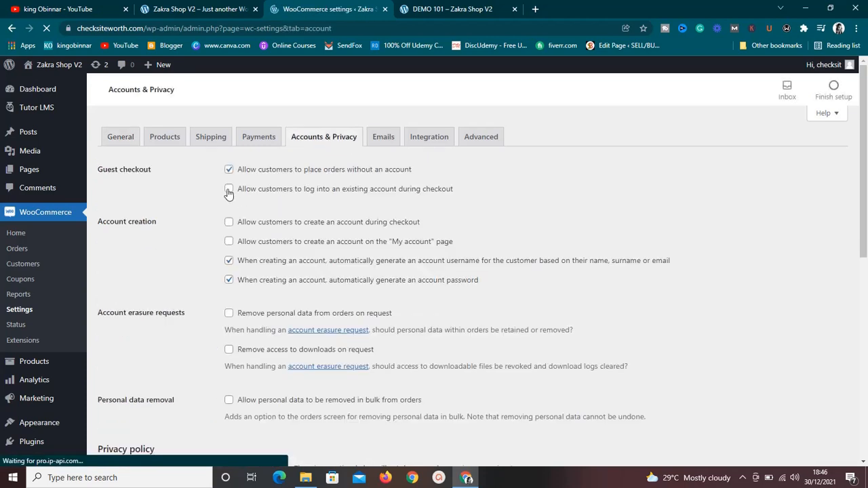
left_click(229, 191)
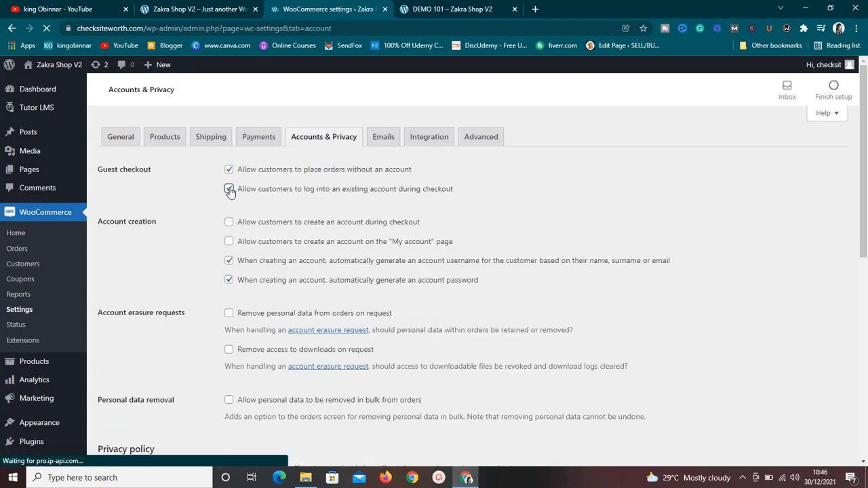
left_click(229, 224)
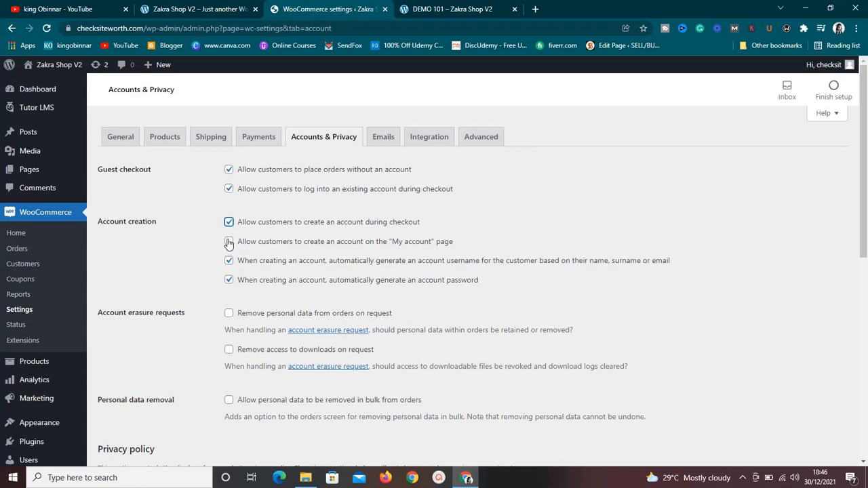
left_click(229, 171)
left_click_drag(866, 217, 866, 421)
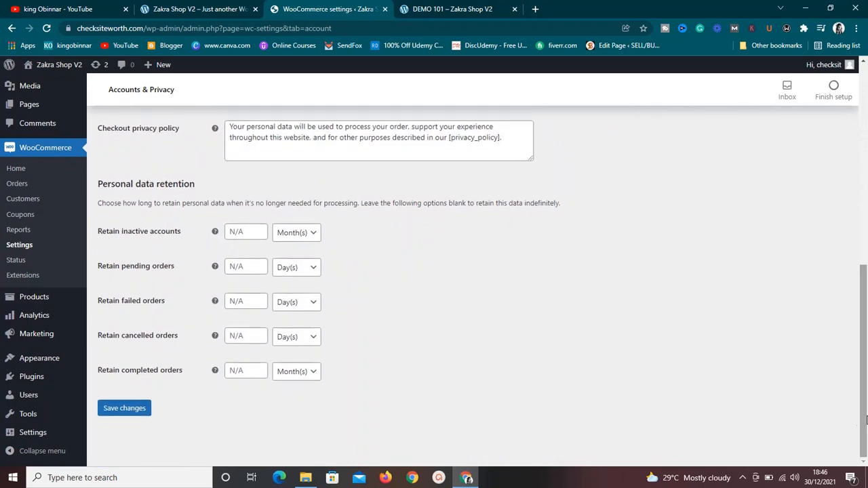
left_click(148, 410)
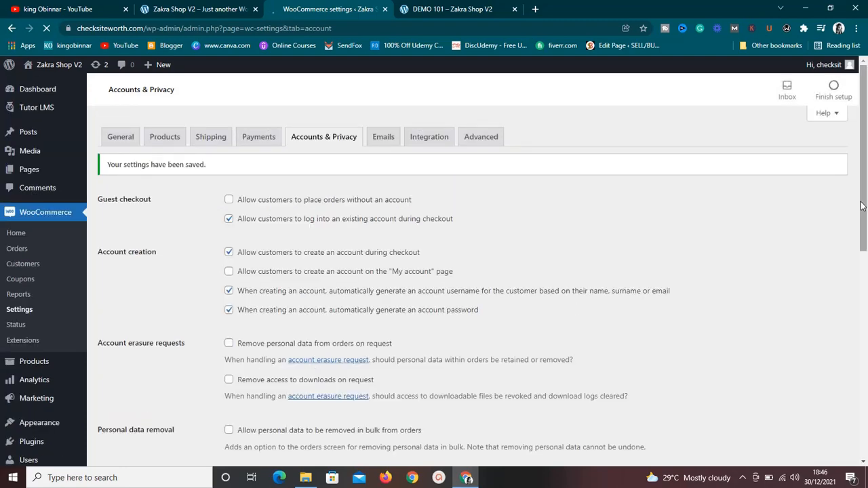
mouse_move(866, 219)
left_mouse_down()
mouse_move(866, 333)
mouse_move(866, 193)
mouse_move(867, 202)
left_mouse_up()
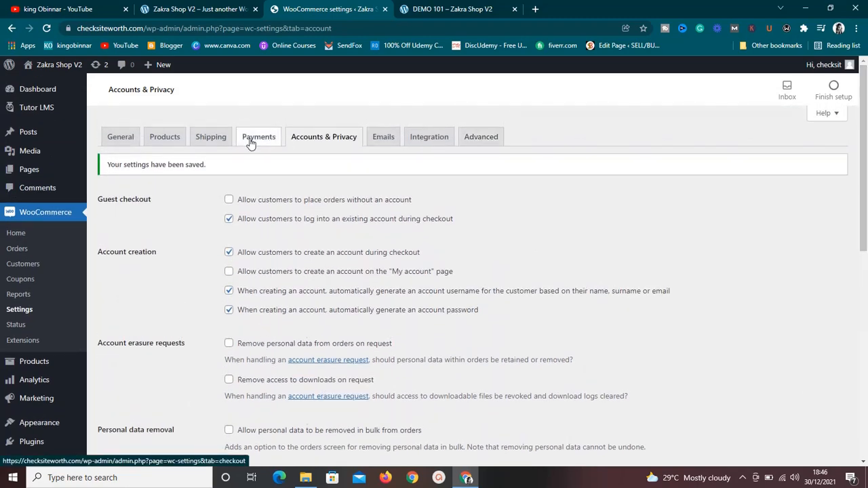
Review the General tab's currency options, keeping the store currency as United States (US) dollar
left_click(134, 136)
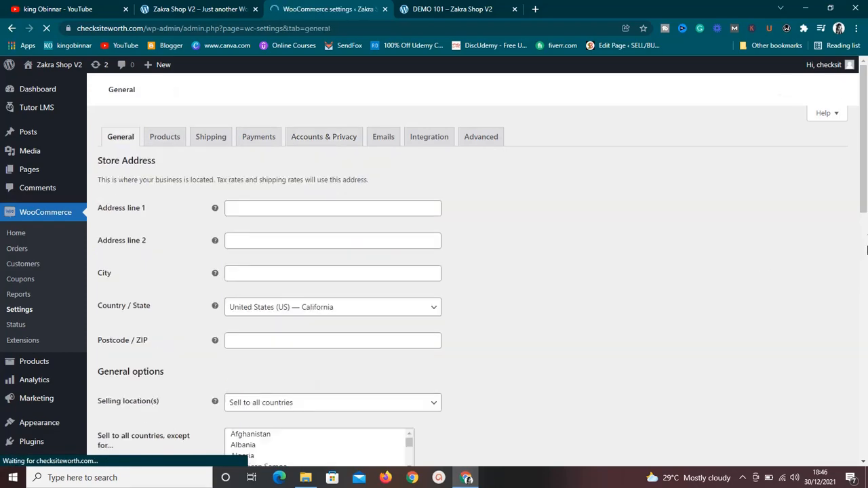
left_click_drag(864, 221, 864, 426)
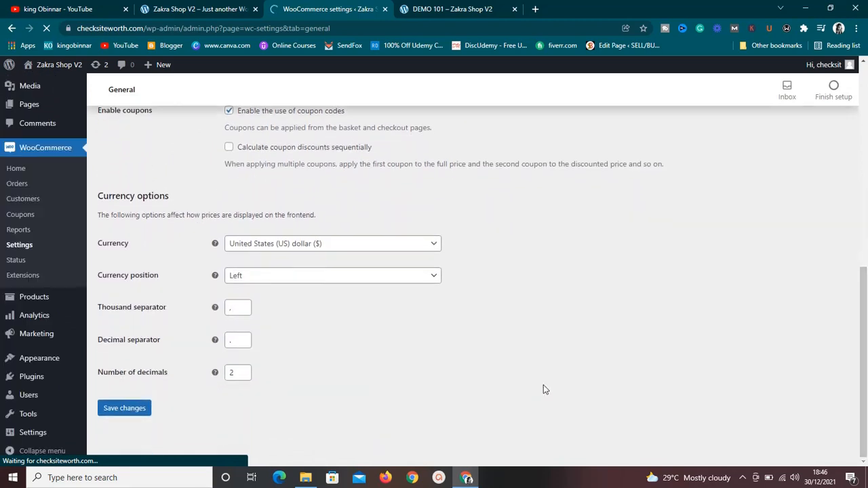
left_click(401, 254)
left_click(516, 271)
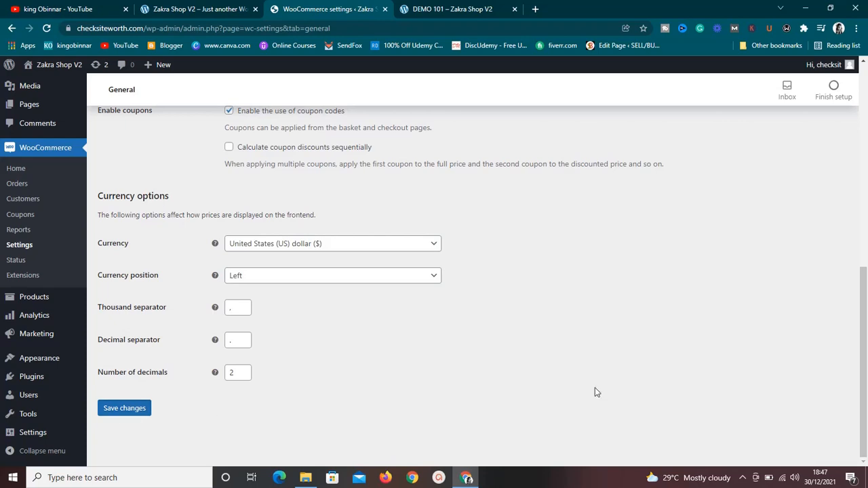
left_click_drag(865, 368, 865, 163)
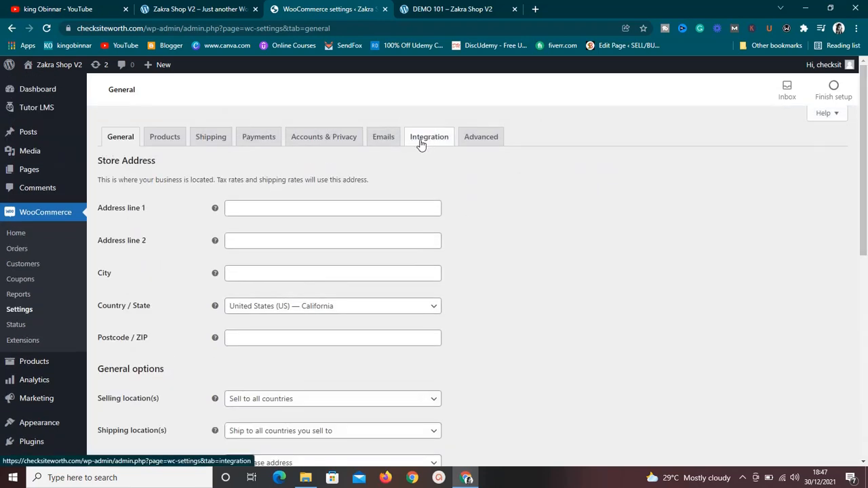
Show the WooCommerce Payments settings down to the recommended Stripe and PayPal options
left_click(248, 144)
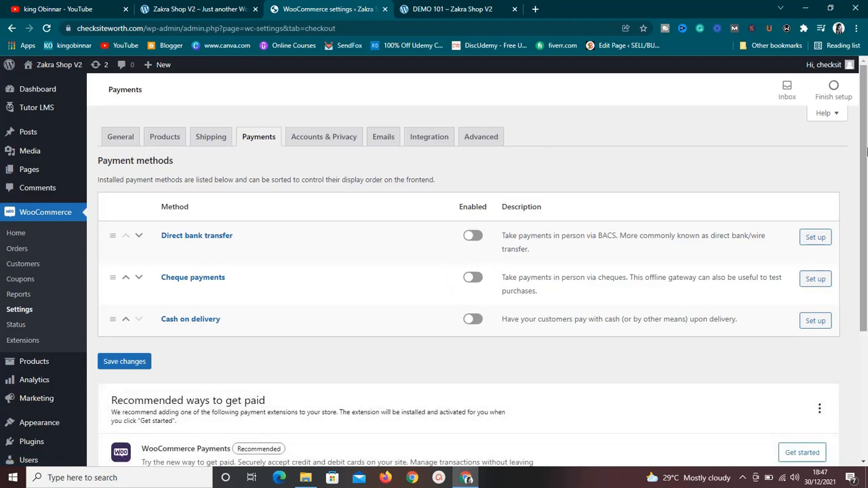
left_click_drag(865, 166, 860, 258)
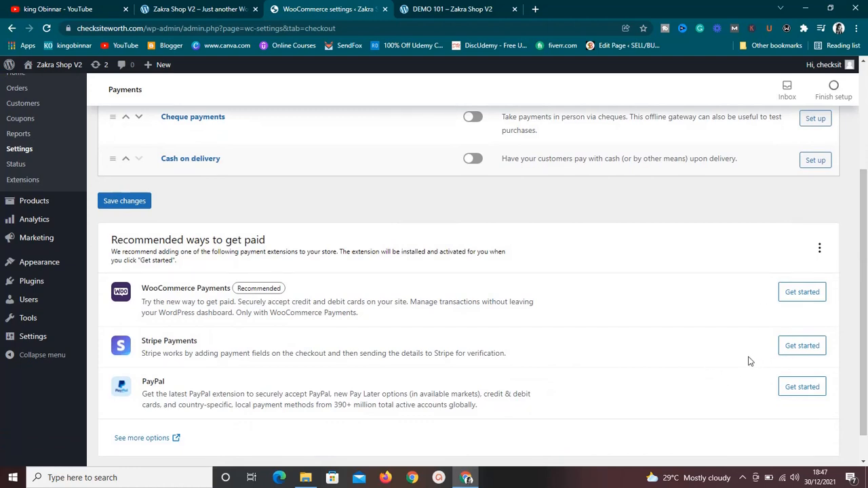
Install the PayPal Checkout extension and start connecting a PayPal account
left_click(792, 388)
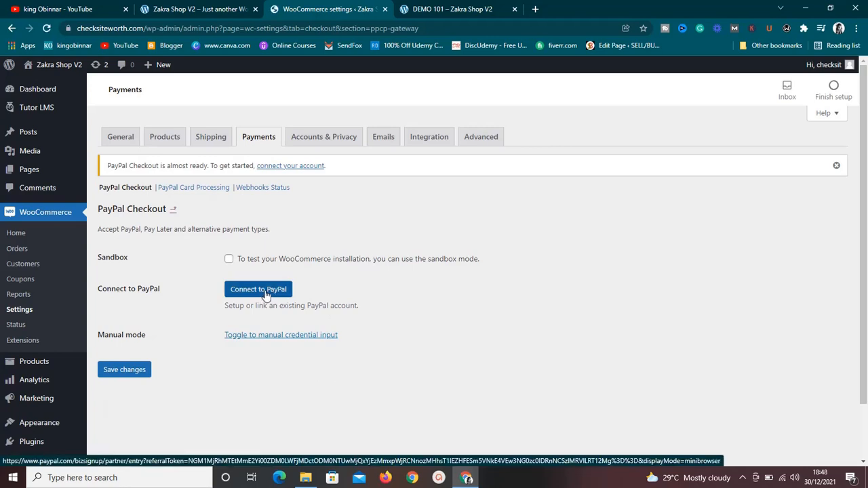
left_click(266, 296)
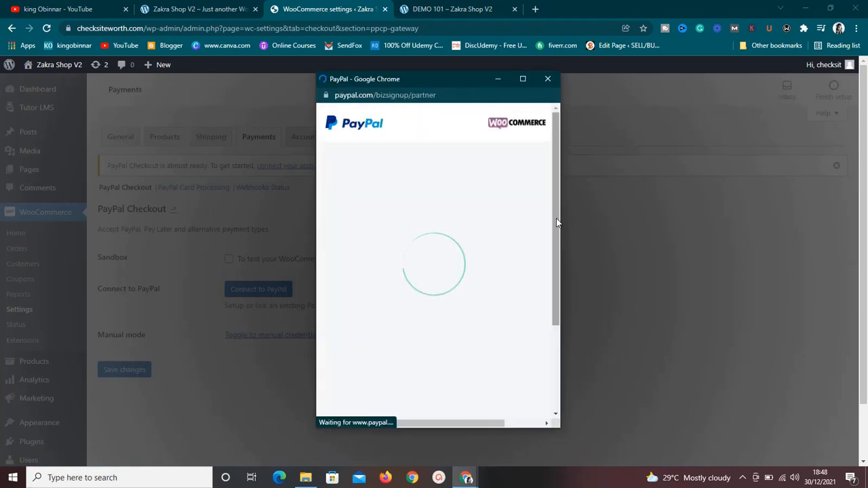
Log in to PayPal with the seller account's e-mail address and password
left_click_drag(557, 223, 553, 257)
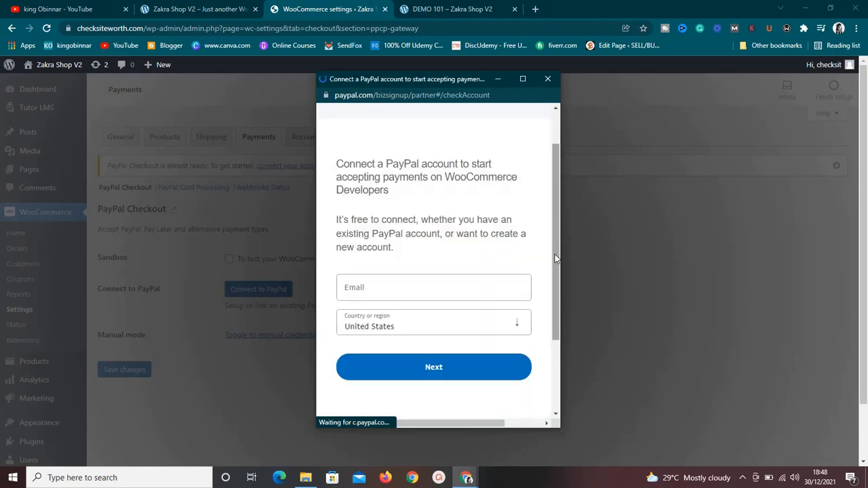
left_click(436, 274)
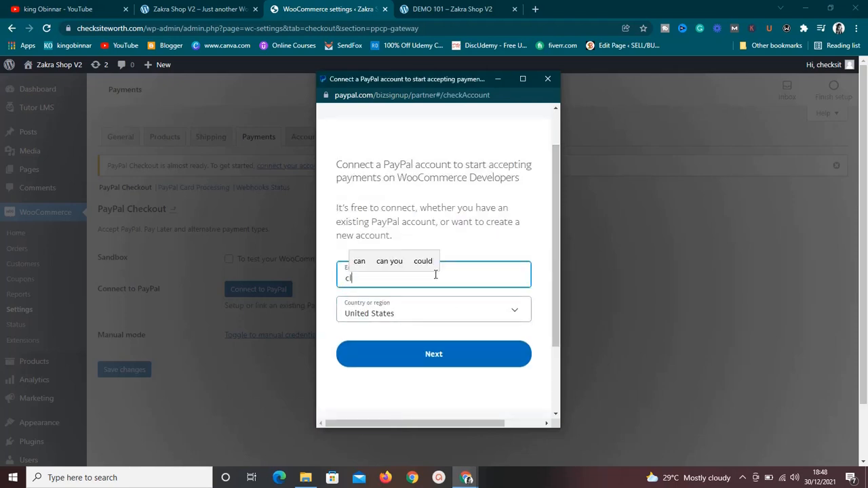
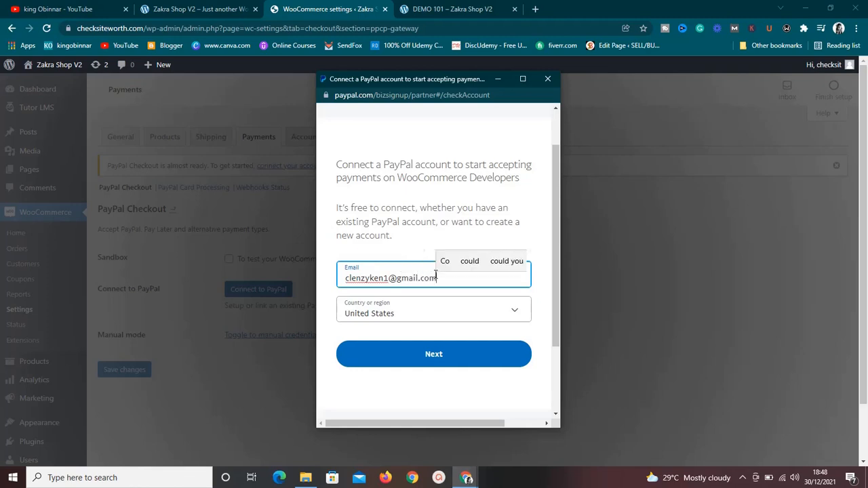
left_click(453, 365)
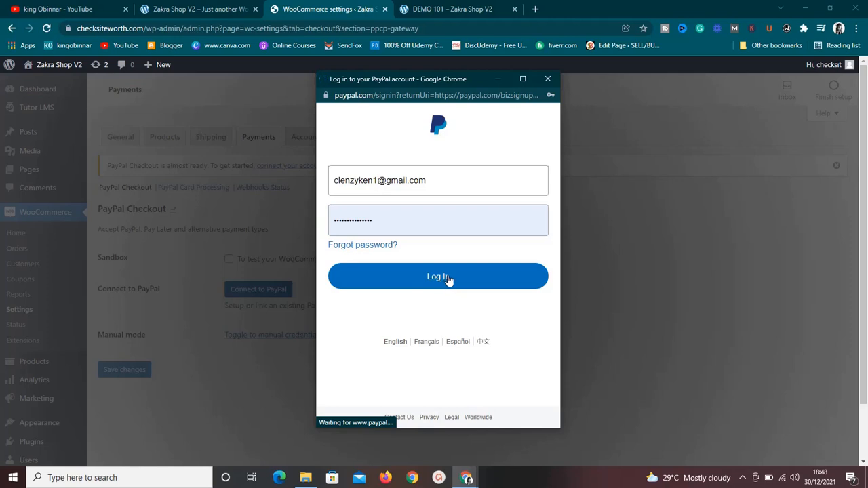
left_click(446, 282)
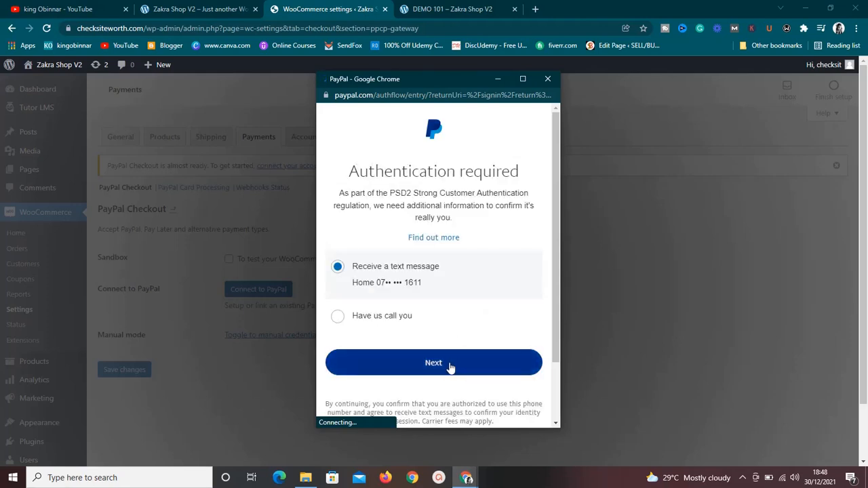
Verify the PayPal login with the security code received by text message
left_click(451, 367)
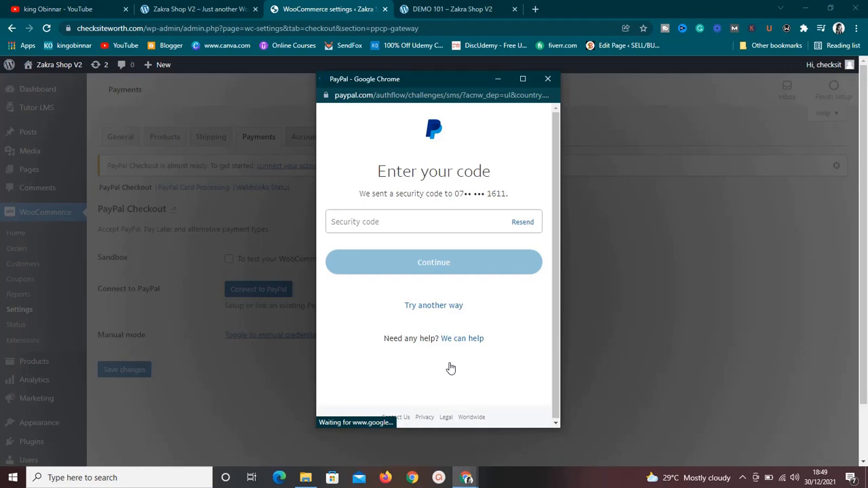
left_click(405, 218)
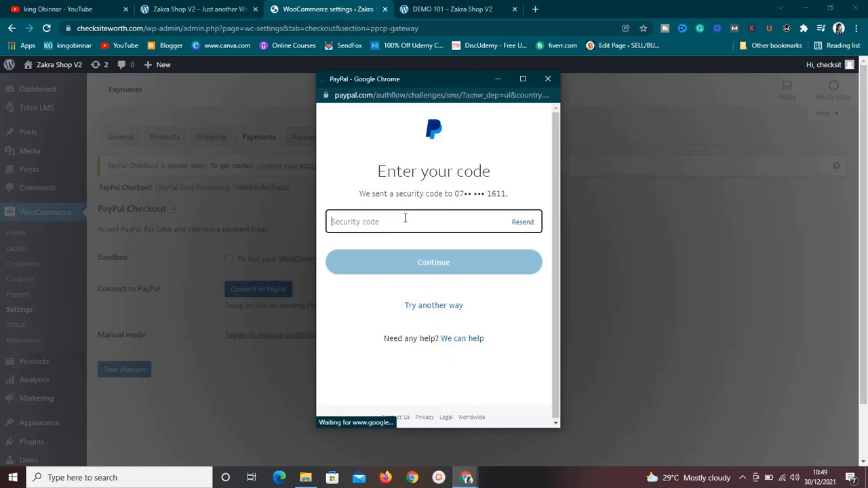
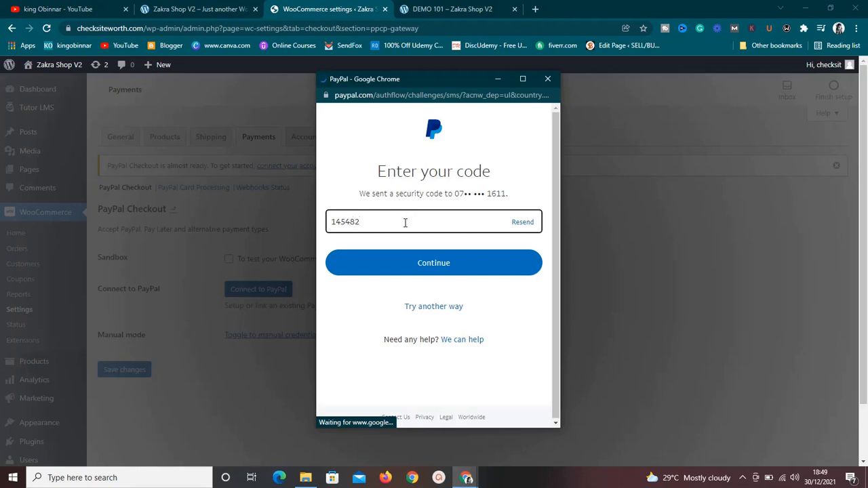
left_click(409, 264)
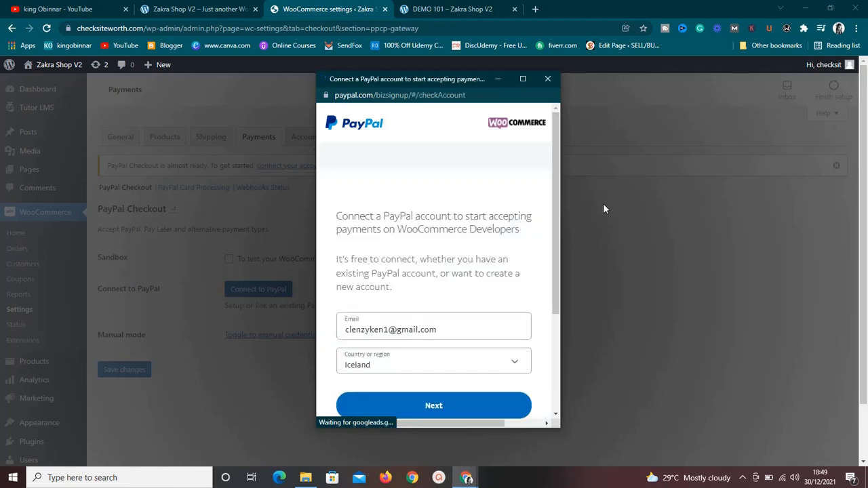
Select Nigeria as the country on the PayPal sign-up page
left_click_drag(557, 203, 558, 266)
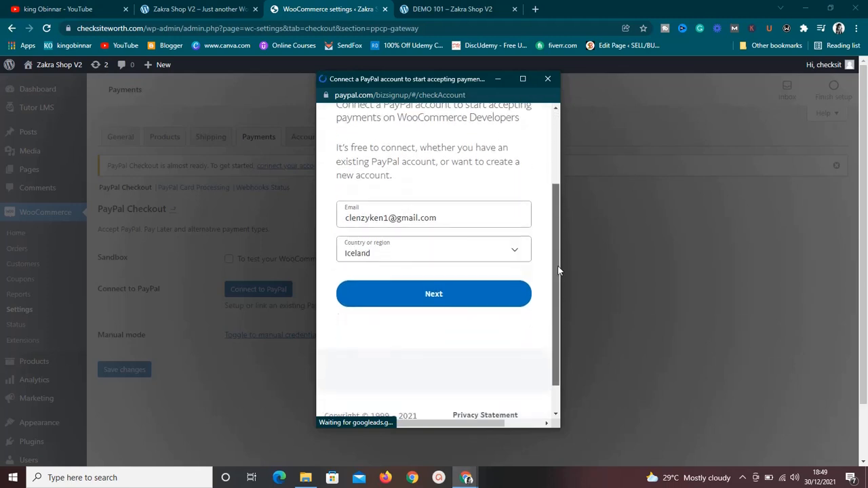
left_click(487, 294)
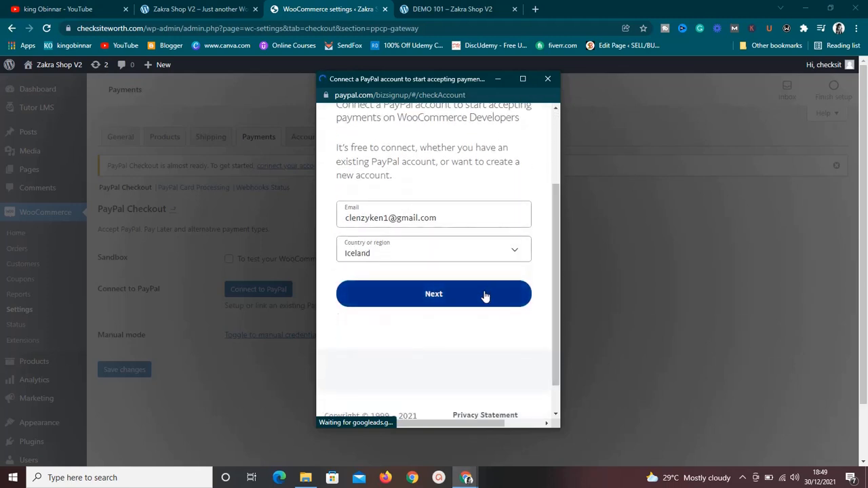
left_click(497, 252)
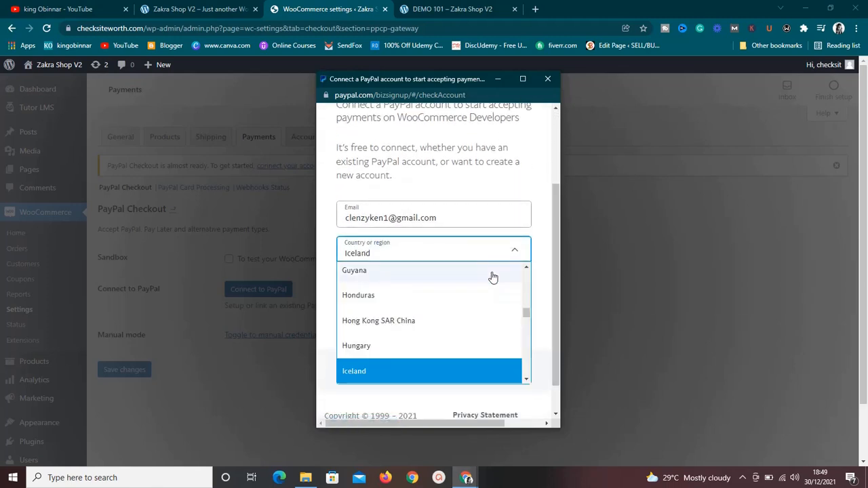
key("n")
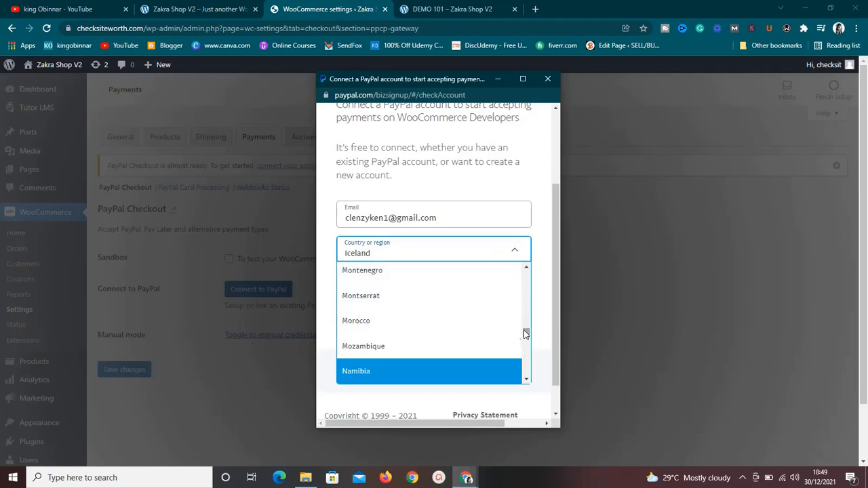
left_click_drag(525, 333, 526, 342)
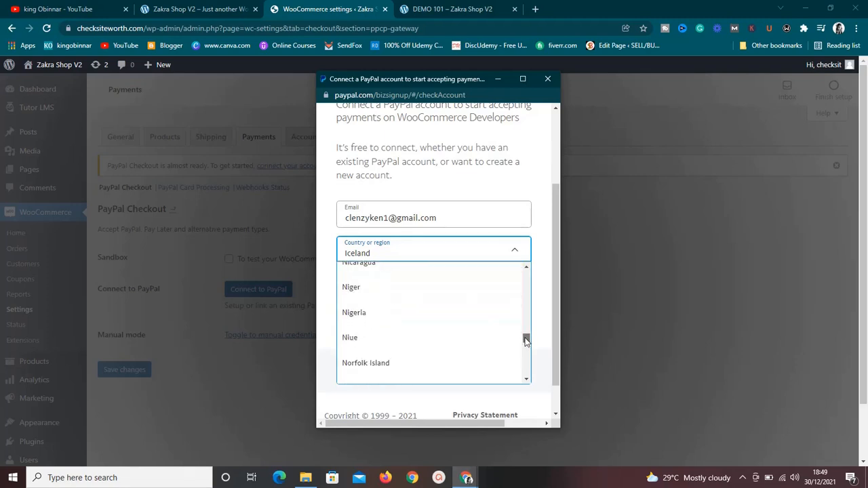
left_click(491, 321)
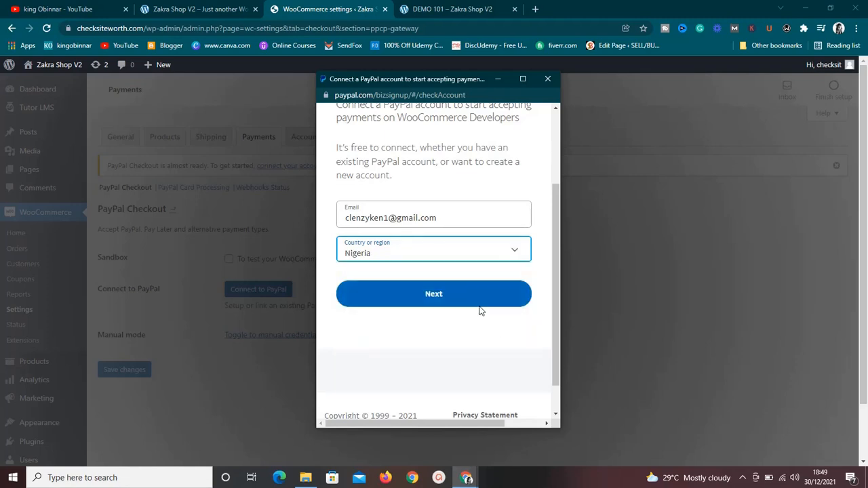
Log in and agree to connect the PayPal account with WooCommerce
left_click(479, 306)
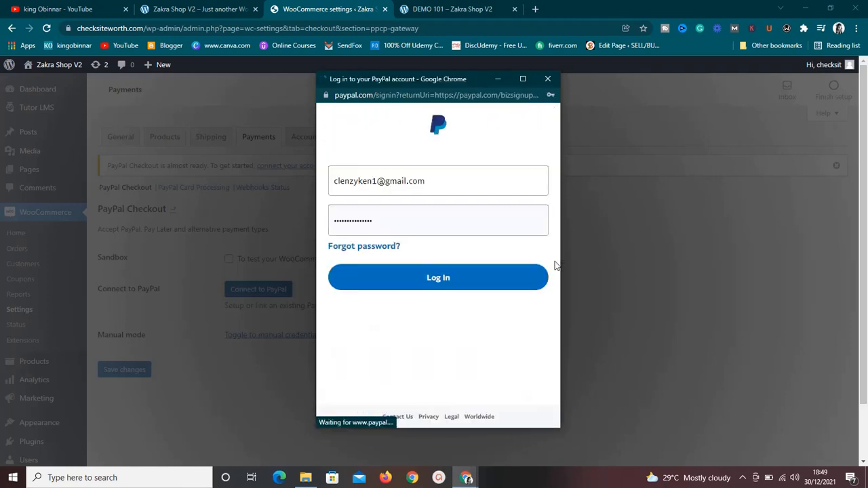
left_click(474, 286)
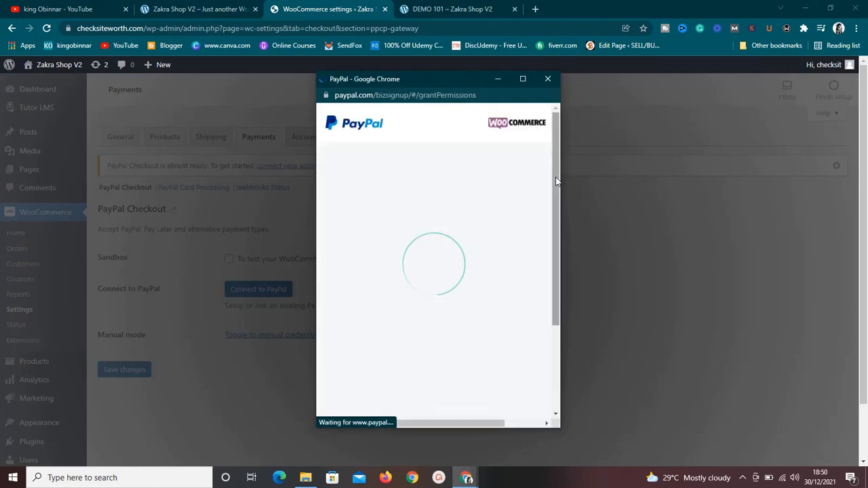
mouse_move(557, 182)
left_mouse_down()
mouse_move(553, 217)
mouse_move(554, 191)
left_mouse_up()
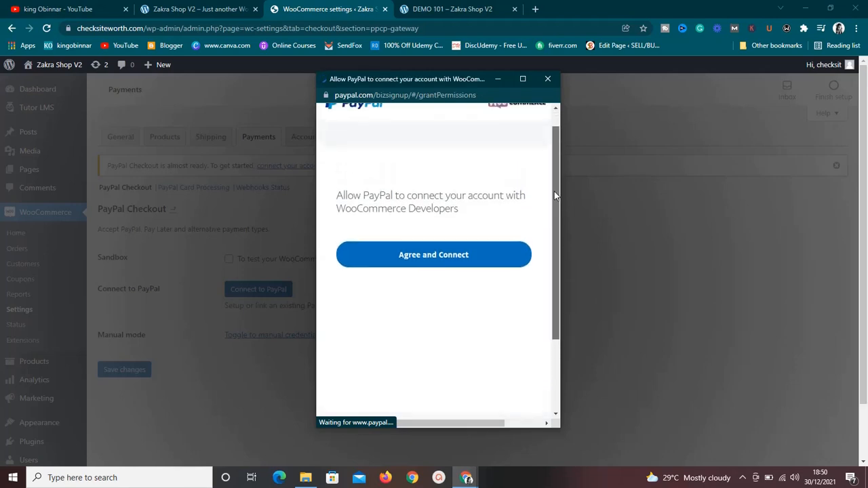
left_click(453, 261)
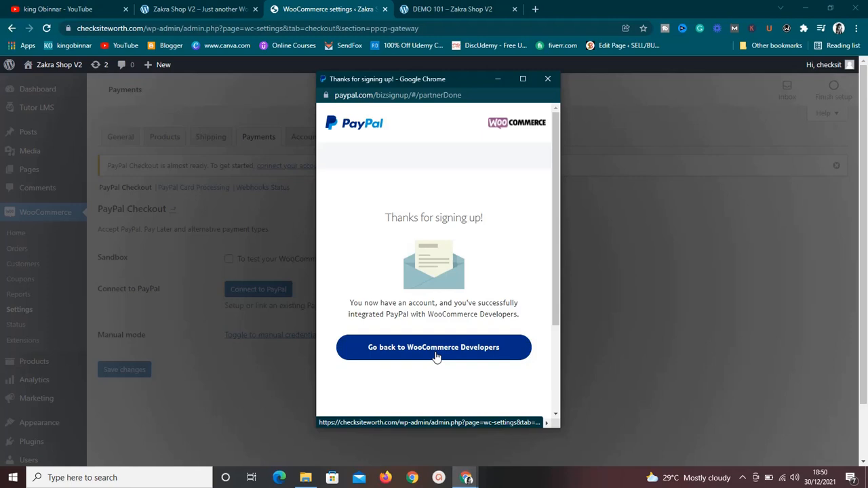
Return to WooCommerce's PayPal Checkout settings showing the live merchant ID, client ID and secret
left_click(436, 357)
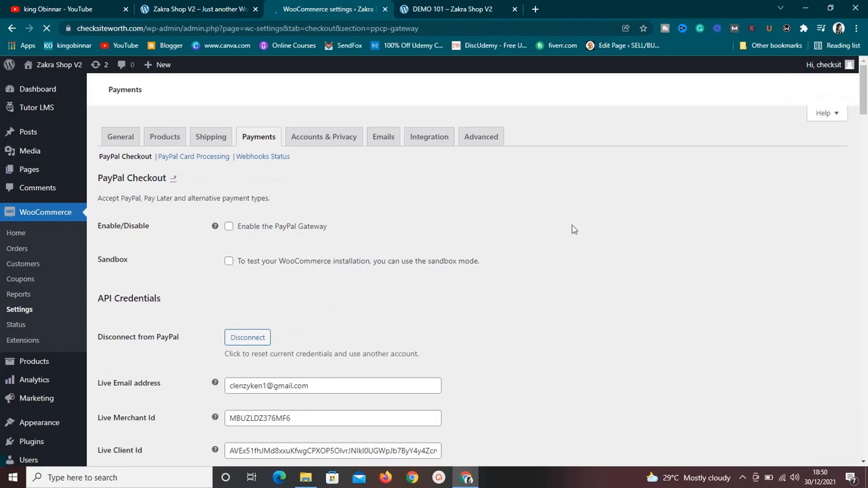
mouse_move(863, 116)
left_mouse_down()
mouse_move(865, 470)
mouse_move(862, 100)
left_mouse_up()
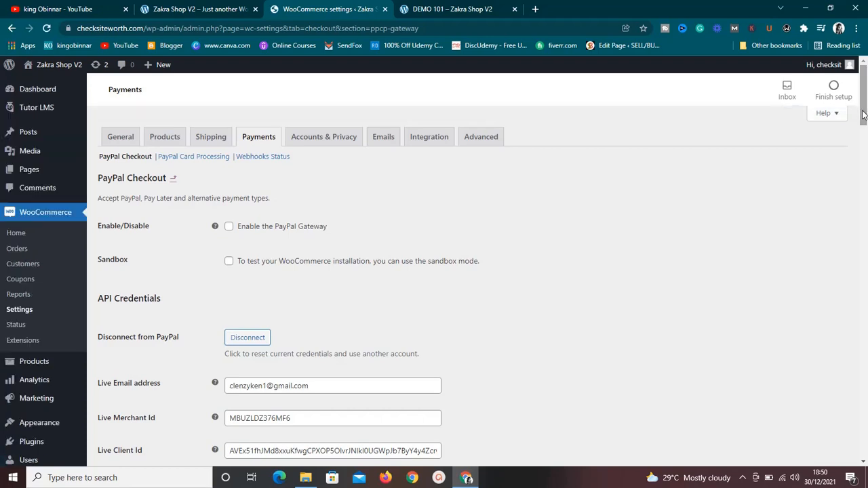
left_click_drag(865, 122, 865, 125)
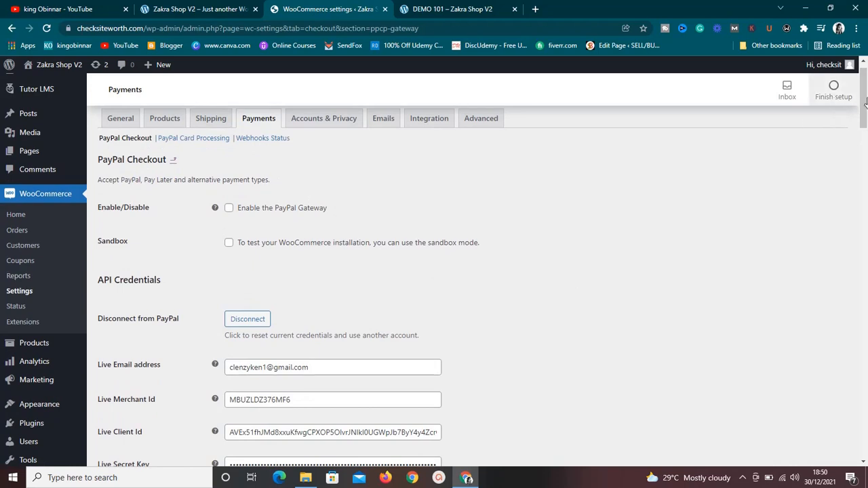
left_click_drag(865, 81, 865, 74)
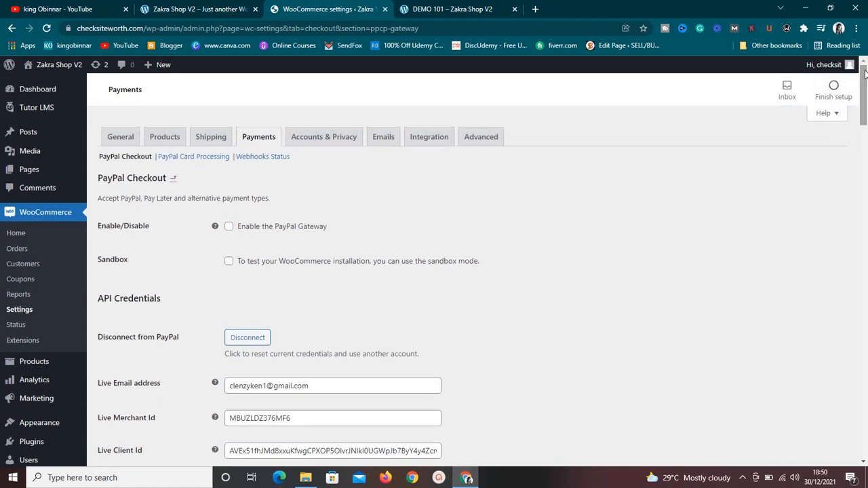
Turn on Sandbox mode, enable the PayPal gateway, and save the PayPal Checkout settings
left_click(229, 264)
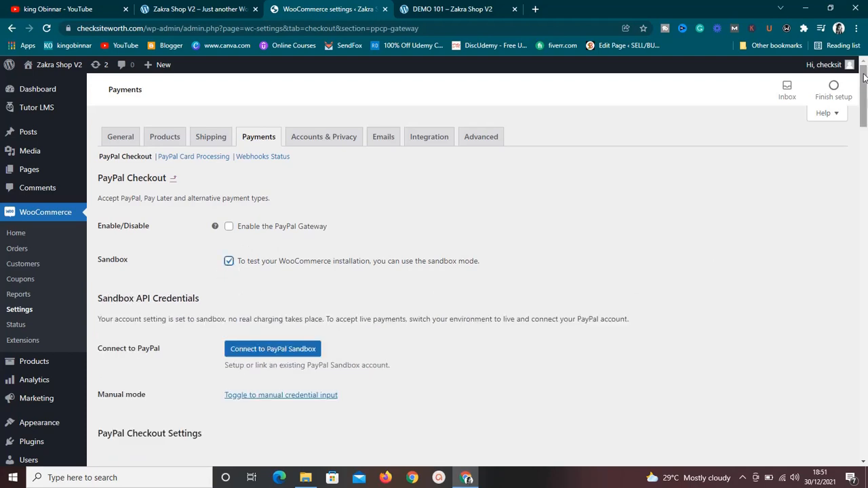
left_click_drag(865, 76, 865, 80)
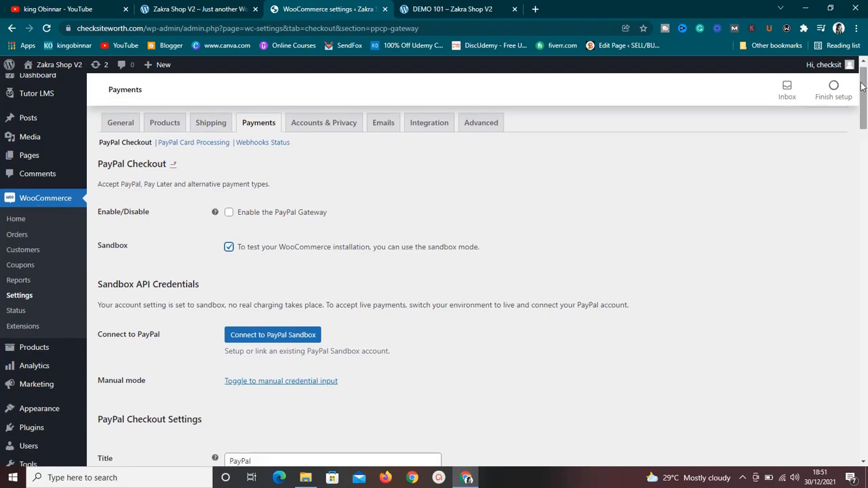
left_click(229, 213)
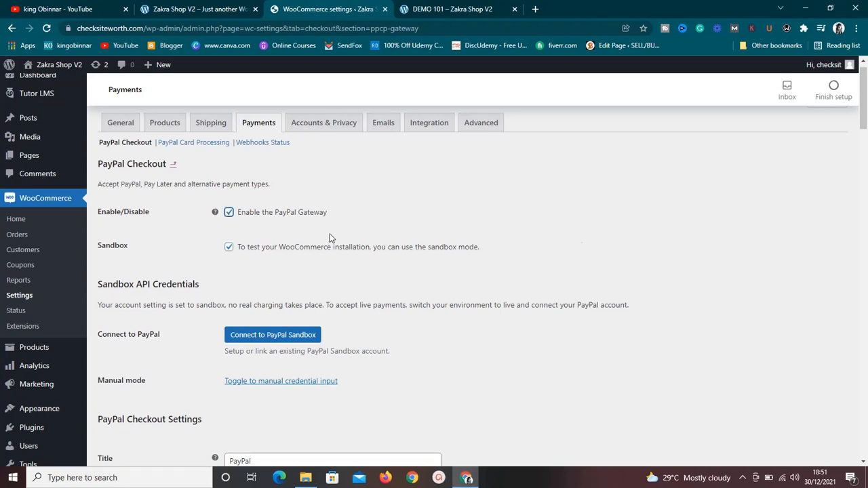
left_click_drag(864, 116, 865, 465)
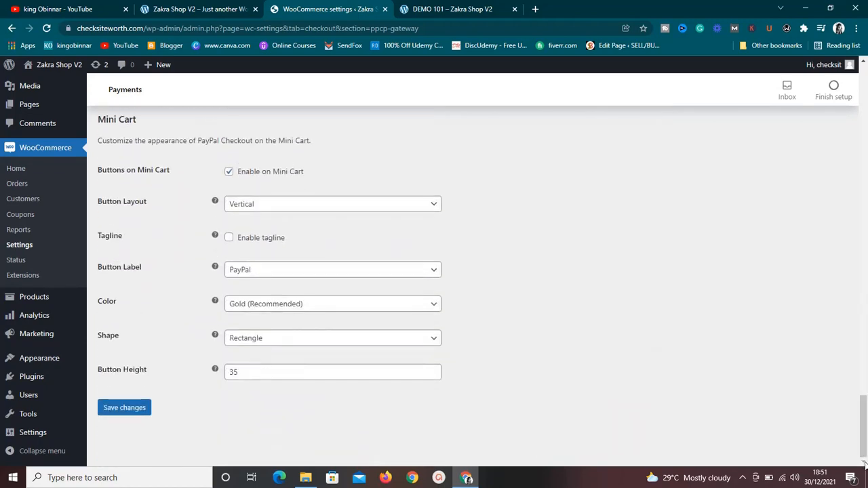
left_click(136, 408)
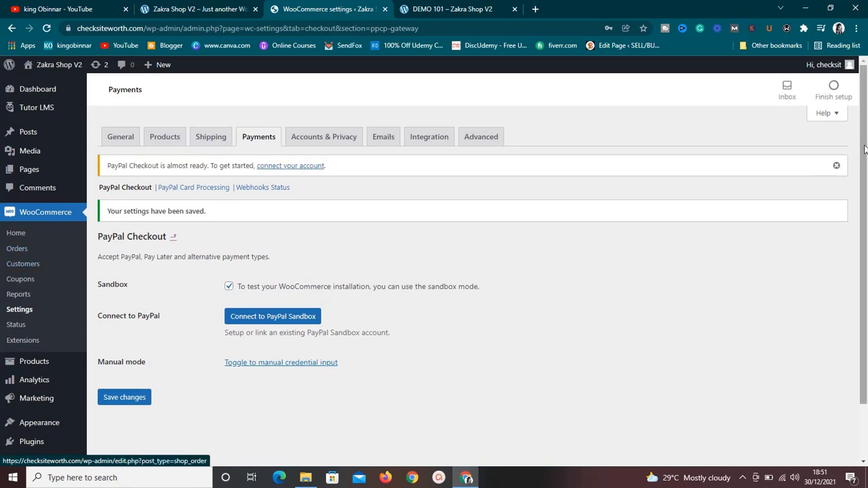
scroll(865, 149, "down", 1)
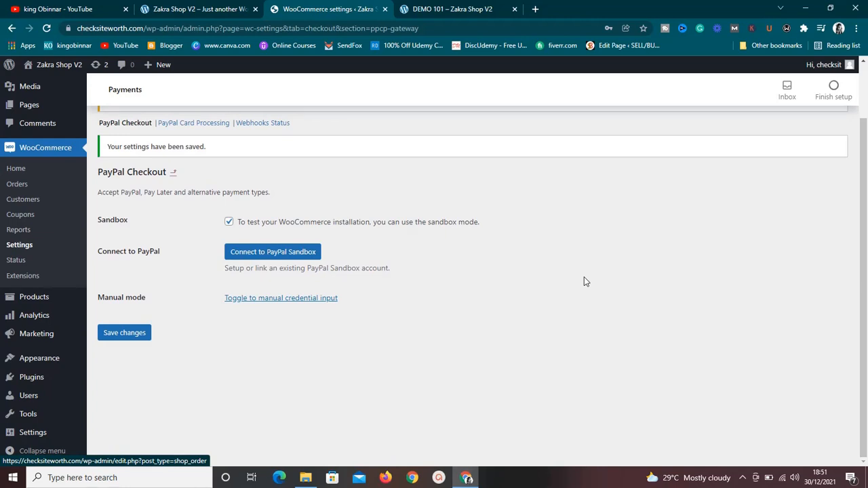
mouse_move(41, 300)
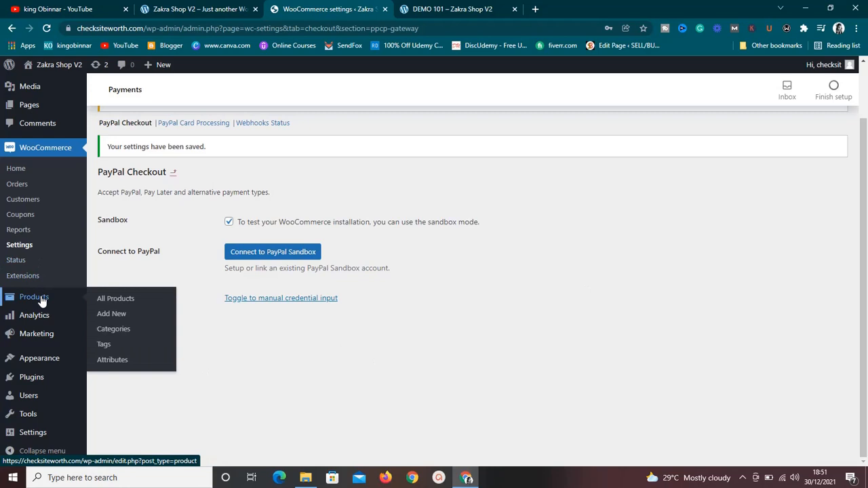
Create a new simple product titled 'DEMO 101'
left_click(105, 317)
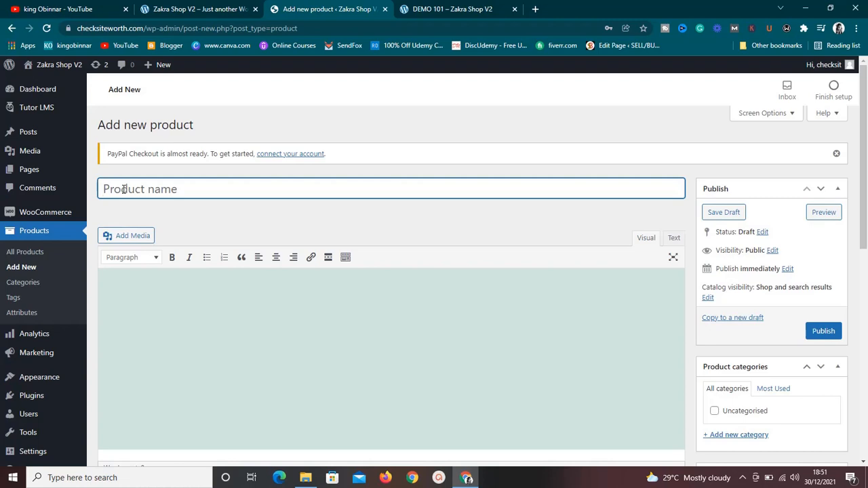
type("DEM")
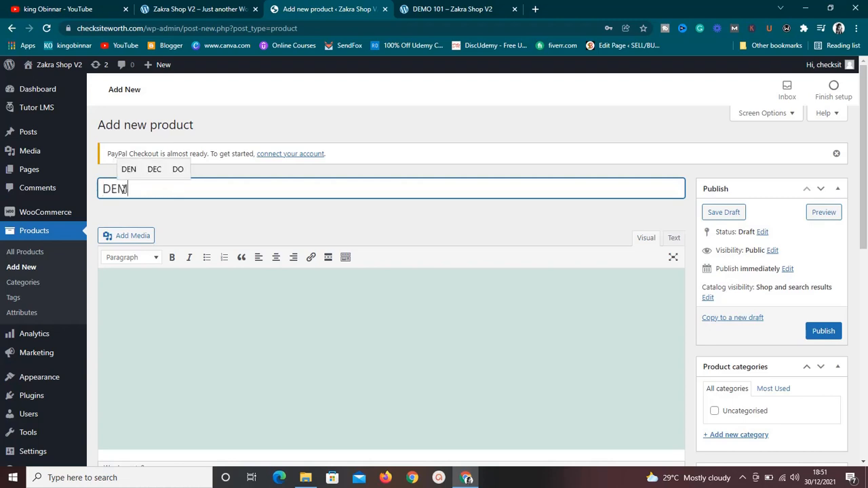
type("O")
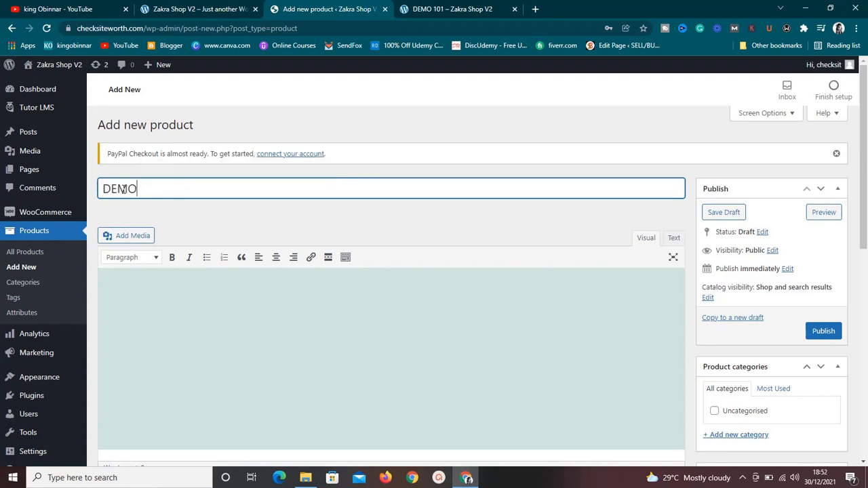
type(" 101")
left_click_drag(866, 189, 863, 324)
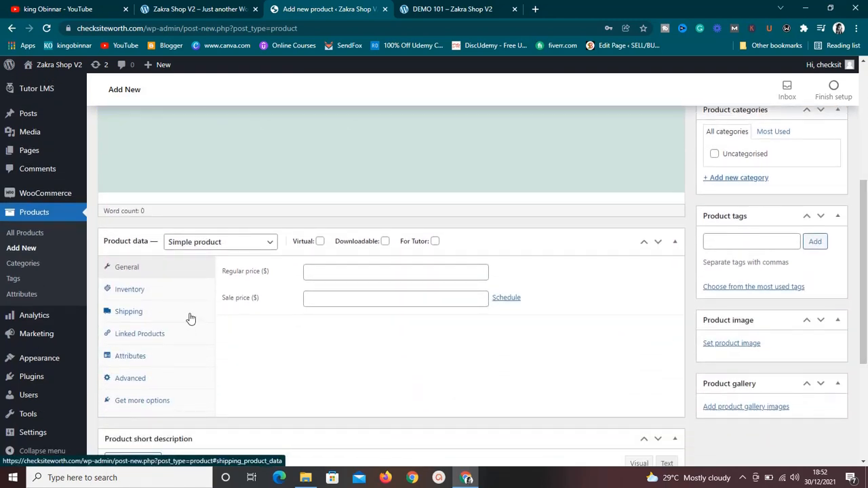
left_click(266, 244)
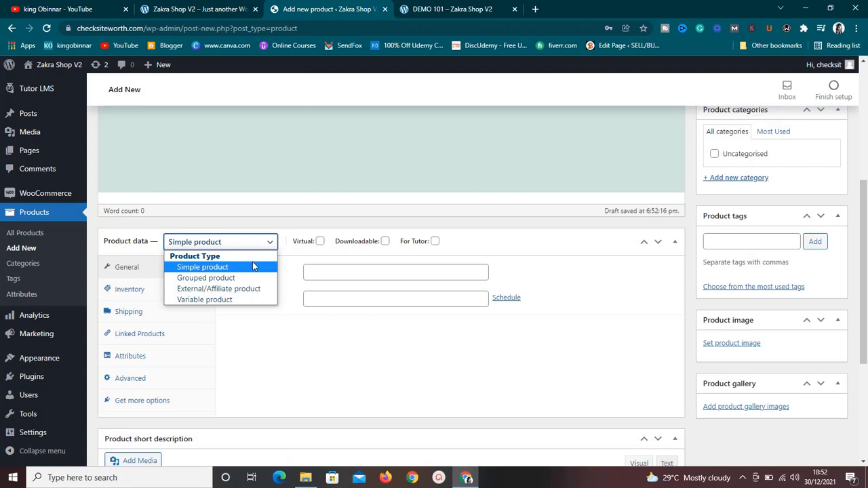
left_click(253, 267)
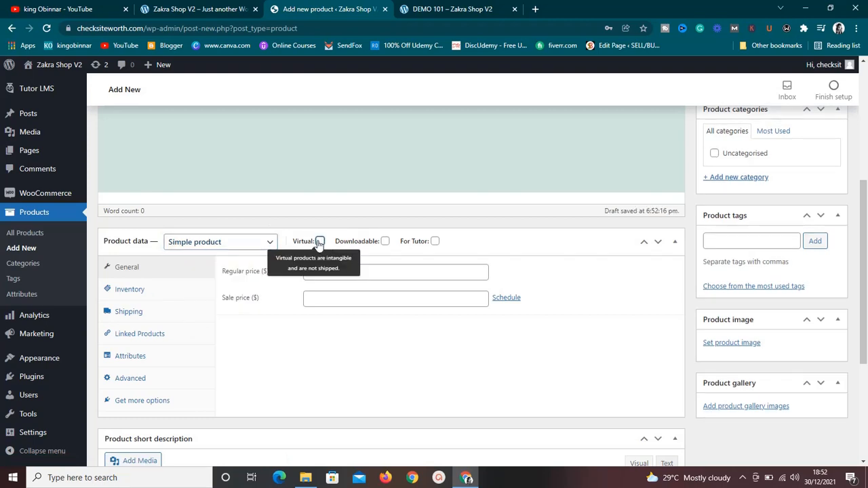
Mark the product Virtual, Downloadable and For Tutor, with regular price 100
left_click(320, 242)
left_click(384, 242)
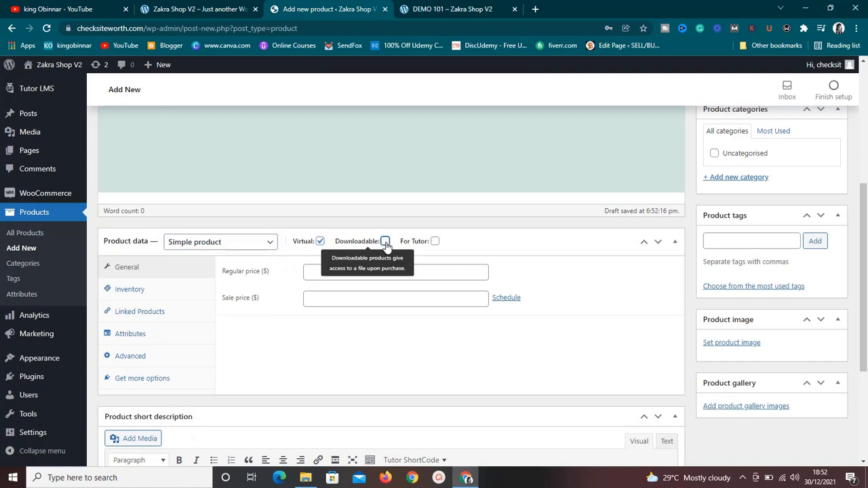
left_click(436, 242)
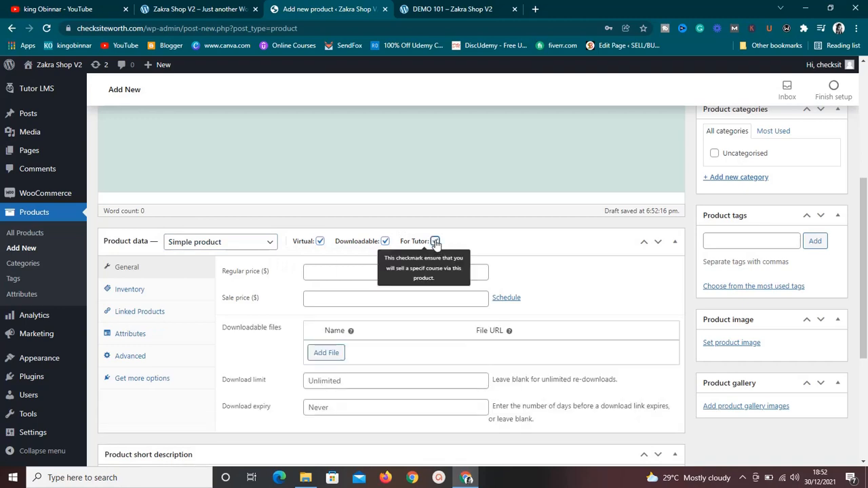
left_click(347, 274)
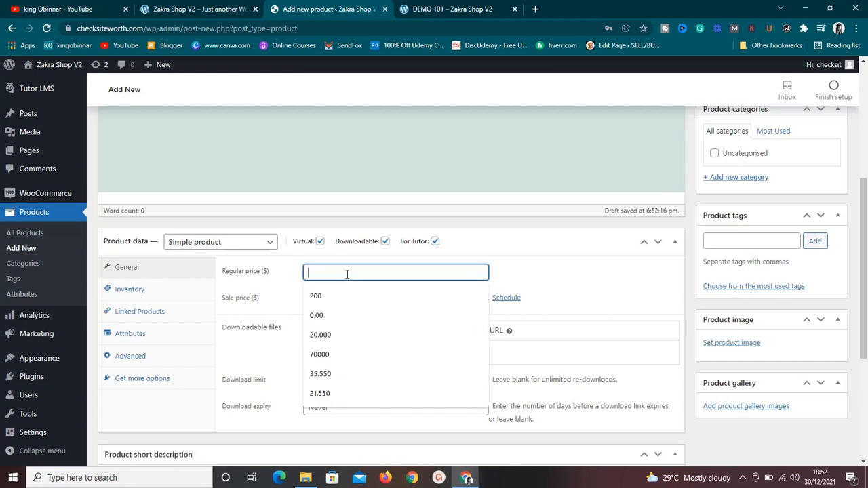
type("100")
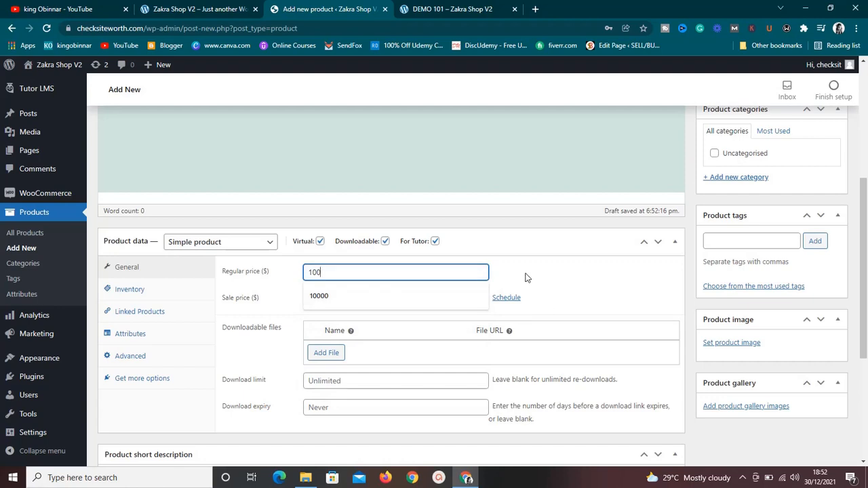
left_click(526, 278)
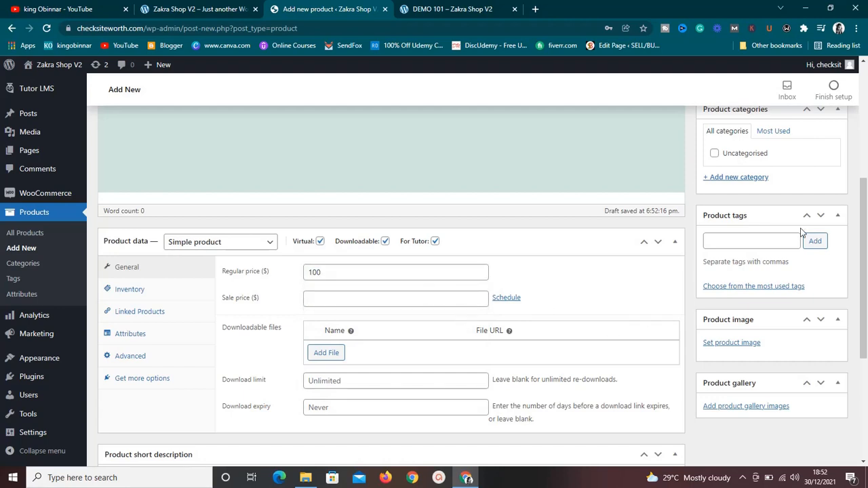
Publish the DEMO 101 product
left_click_drag(863, 229, 864, 281)
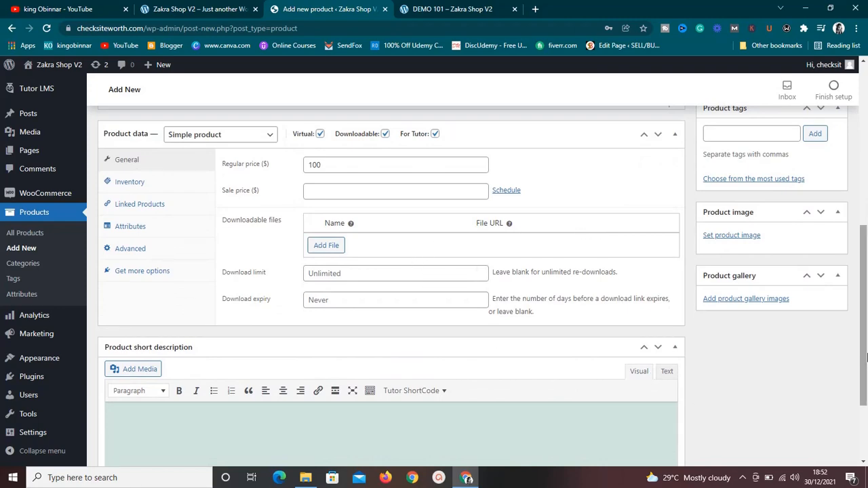
left_click_drag(865, 353, 864, 414)
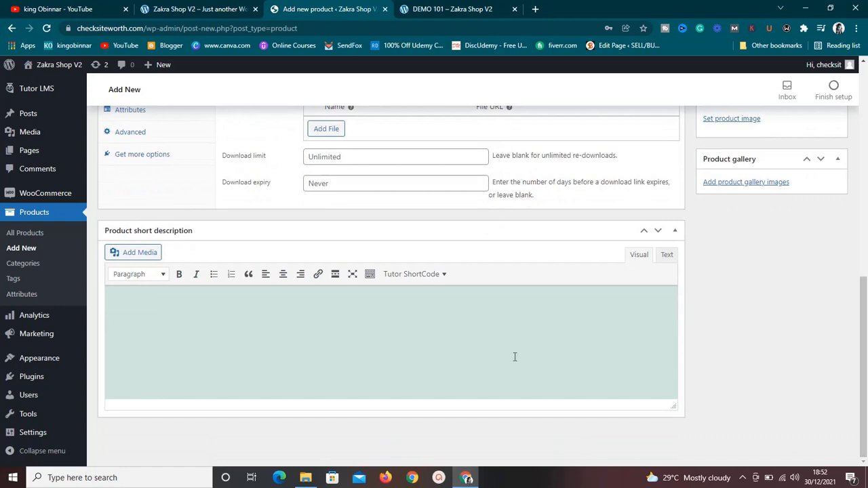
left_click(557, 348)
left_click_drag(864, 377, 863, 149)
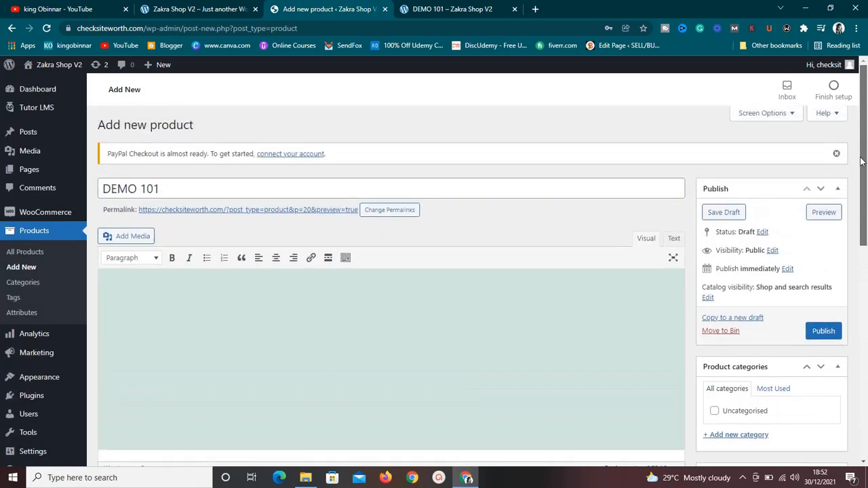
left_click(820, 336)
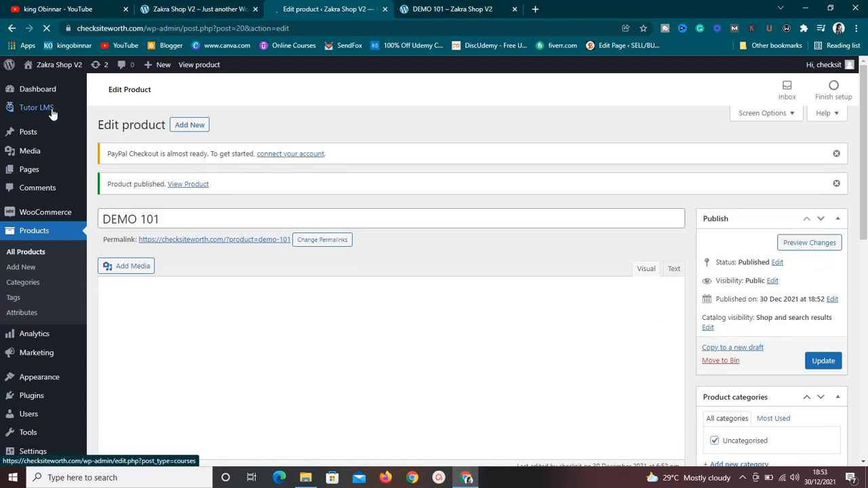
Open the DEMO 101 course for editing from the Tutor LMS Courses list
mouse_move(50, 112)
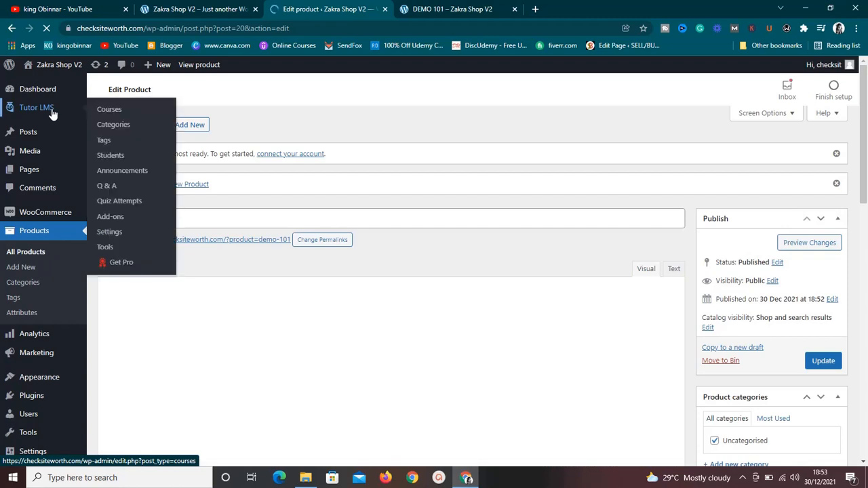
left_click(107, 112)
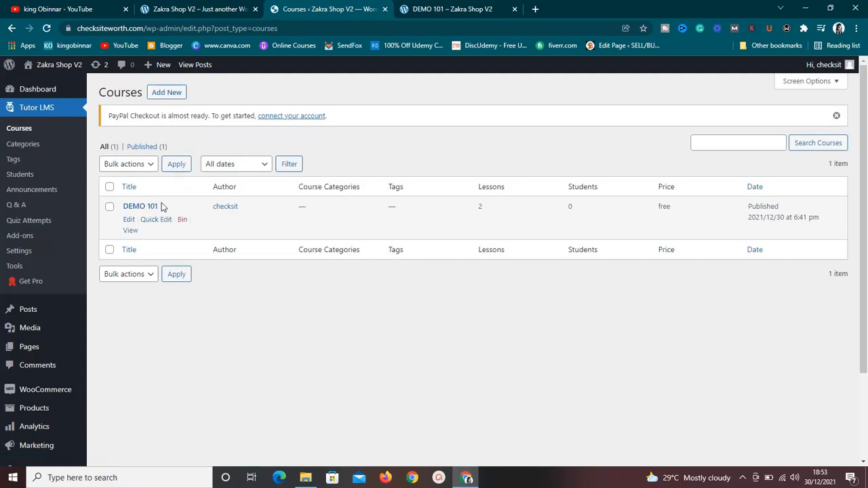
left_click(128, 221)
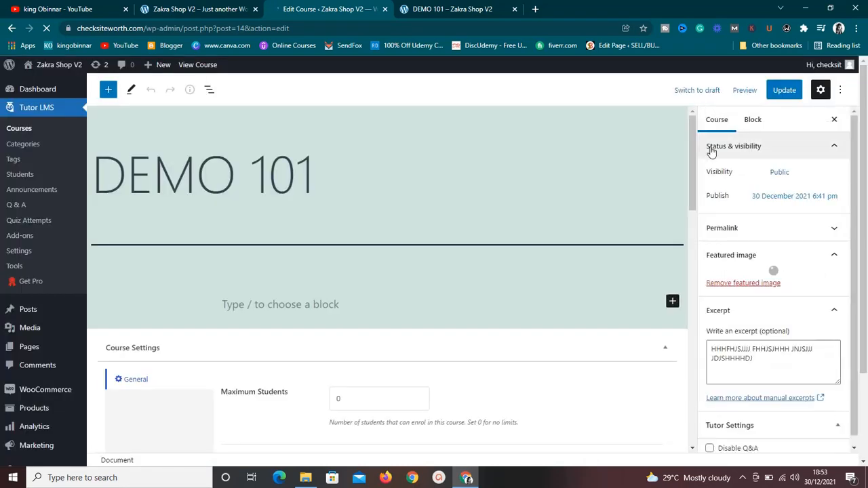
Select DEMO 101 as the course's product, update the course, and open its page in a new tab
left_click_drag(693, 151, 692, 236)
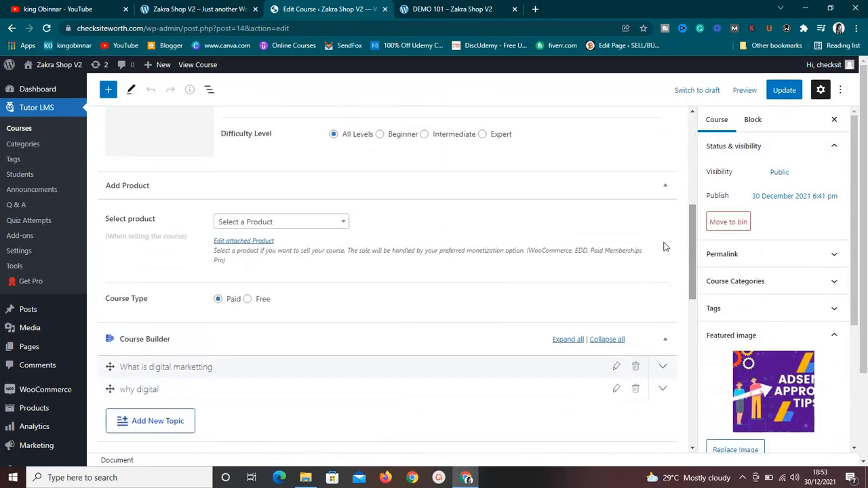
left_click(322, 225)
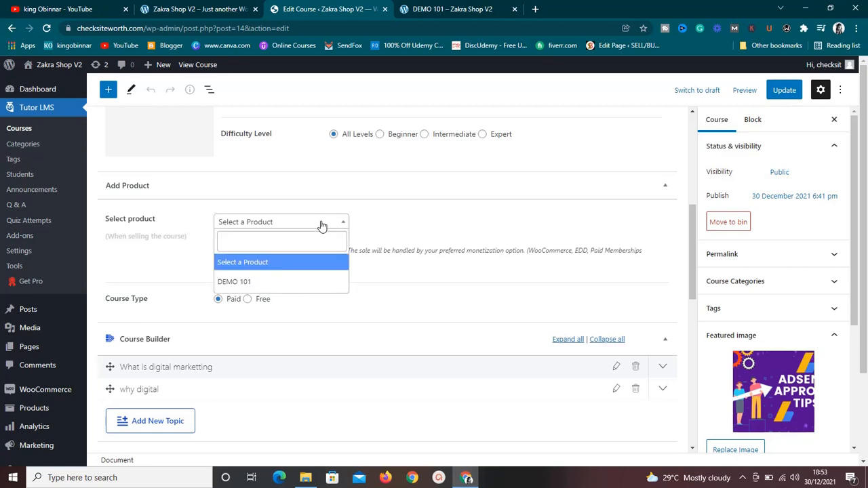
left_click(301, 281)
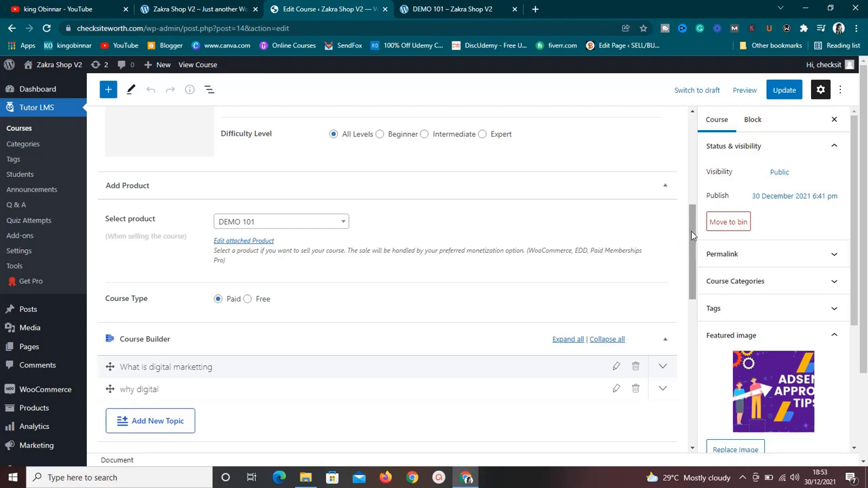
left_click_drag(692, 232, 693, 235)
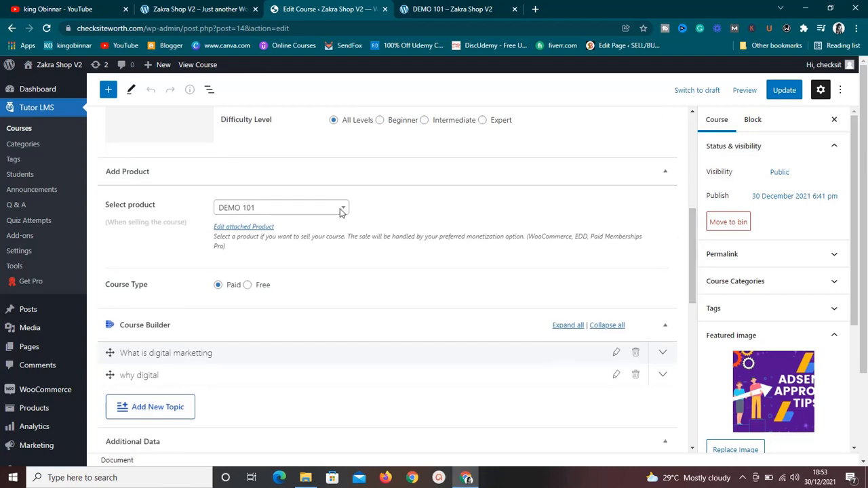
left_click(787, 91)
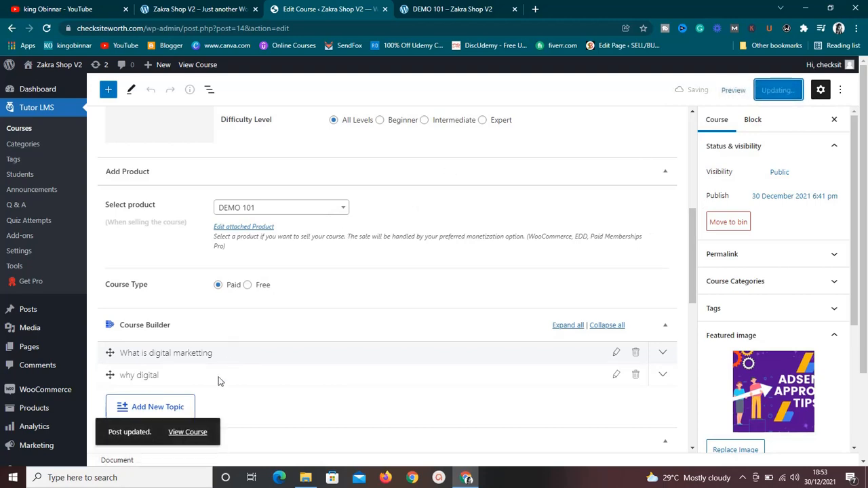
right_click(190, 432)
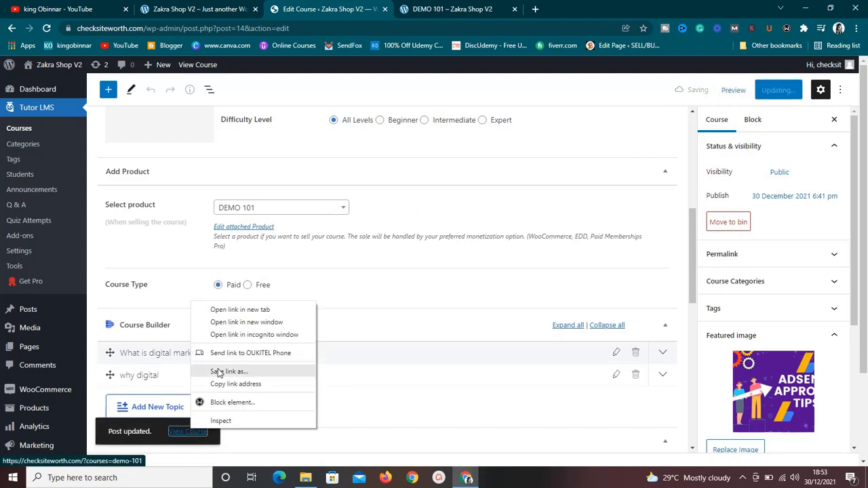
left_click(239, 309)
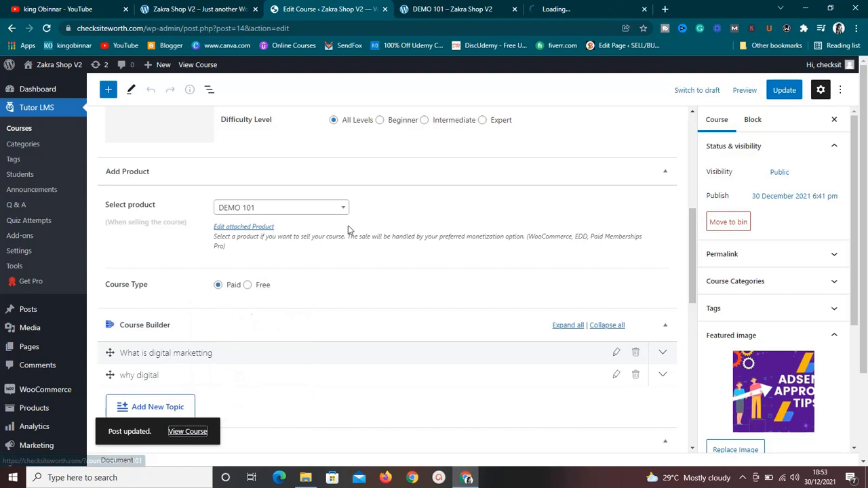
Check the updated DEMO 101 course page now priced $100.00 against the older free version
left_click(548, 15)
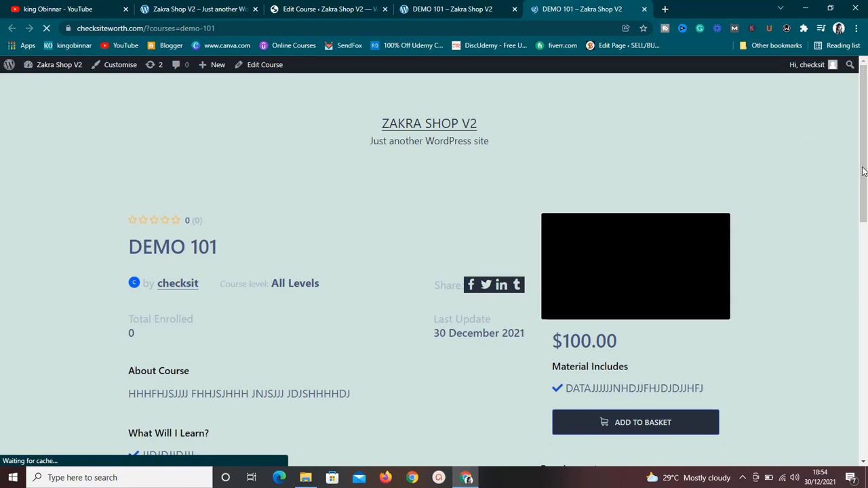
left_click_drag(863, 172, 864, 195)
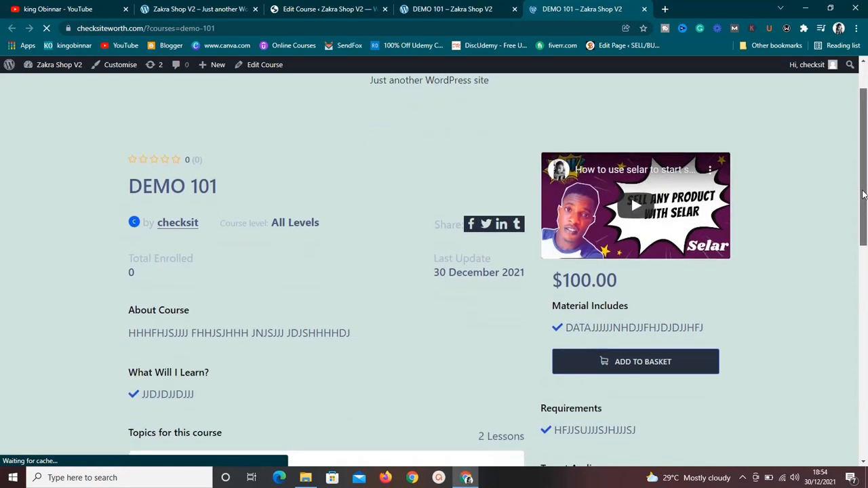
scroll(608, 245, "down", 1)
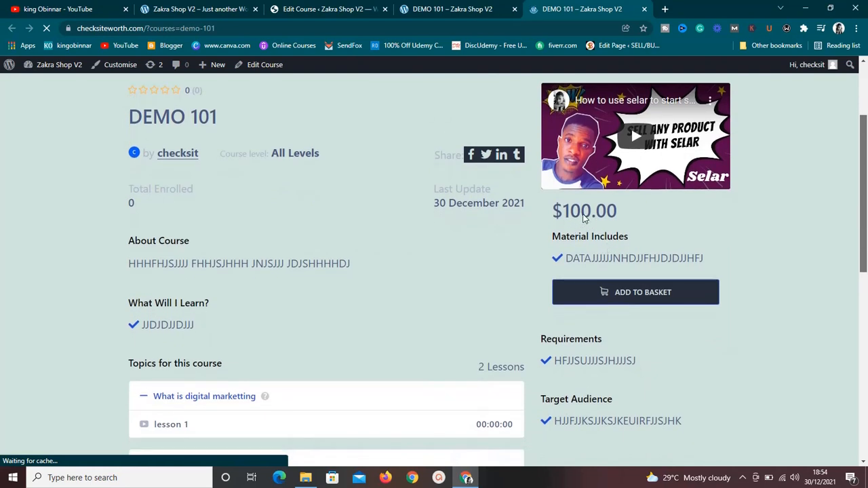
left_click(476, 10)
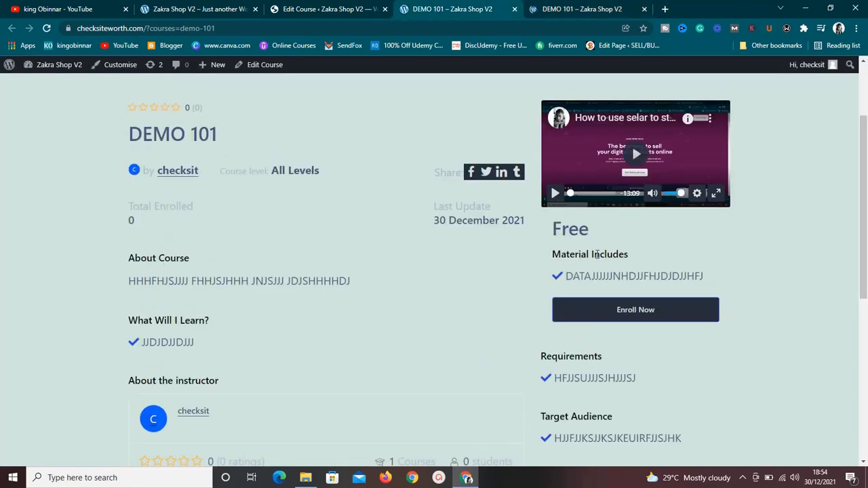
left_click(572, 12)
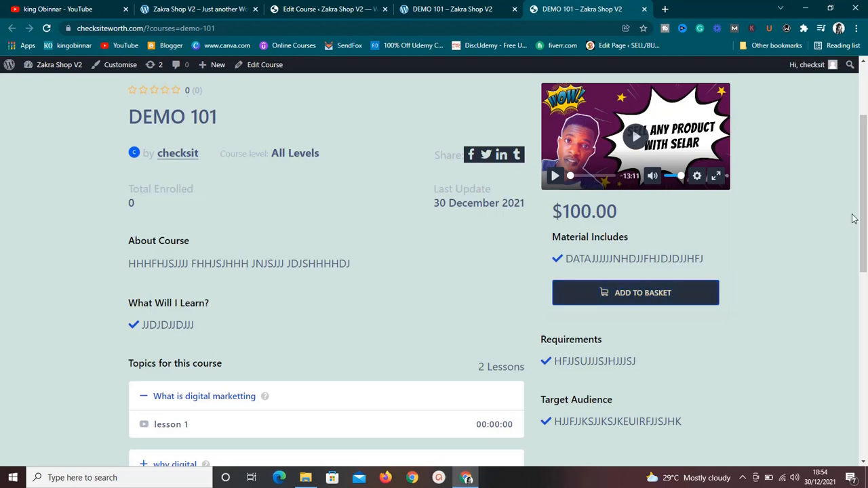
Review the course content, including the 'why digital' topic, and add DEMO 101 to the basket
scroll(476, 259, "down", 2)
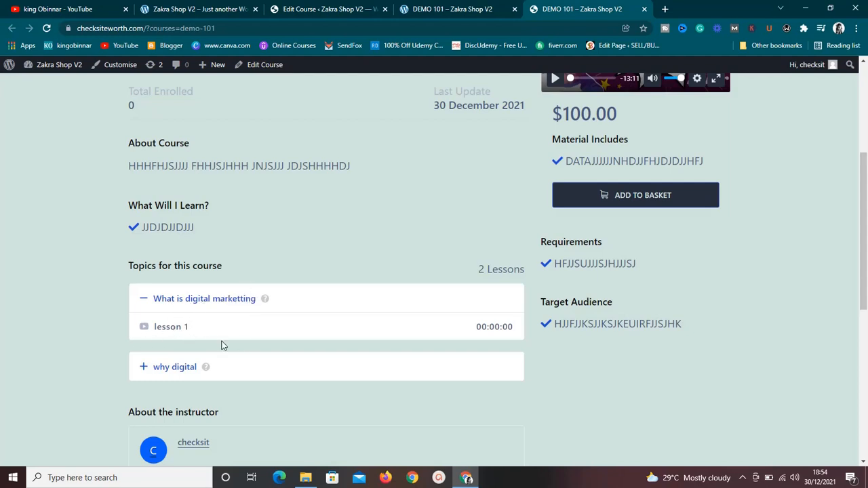
left_click(208, 370)
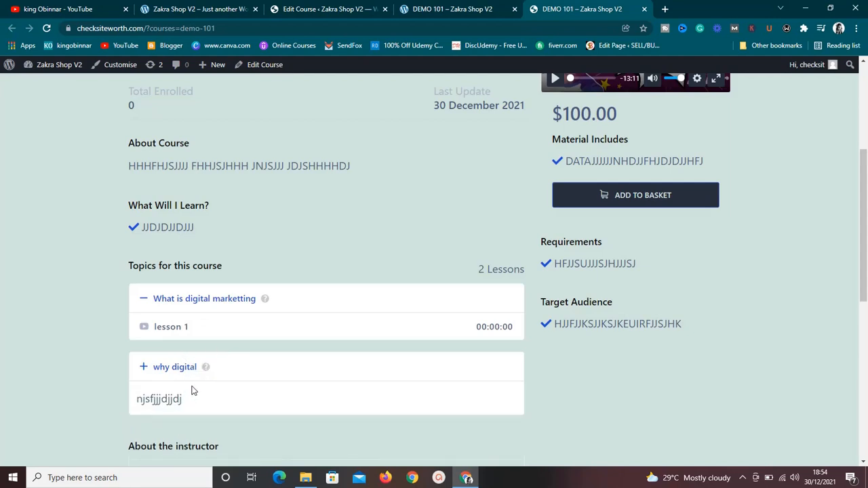
left_click(205, 369)
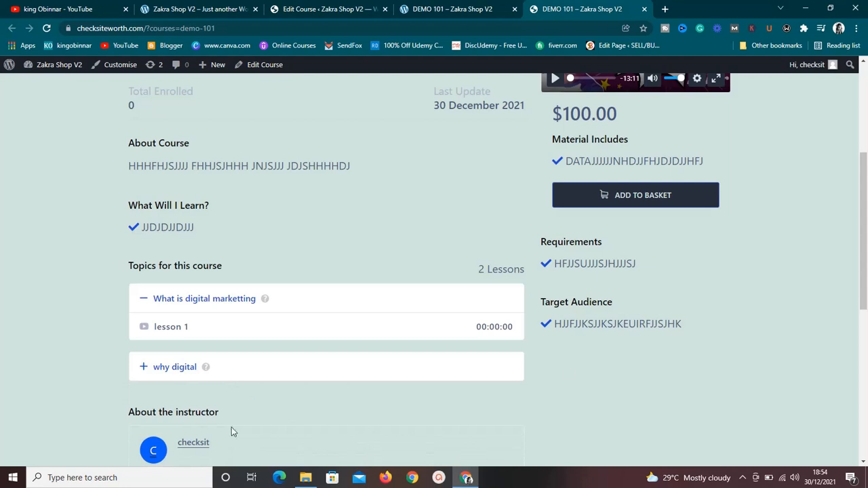
scroll(865, 204, "down", 2)
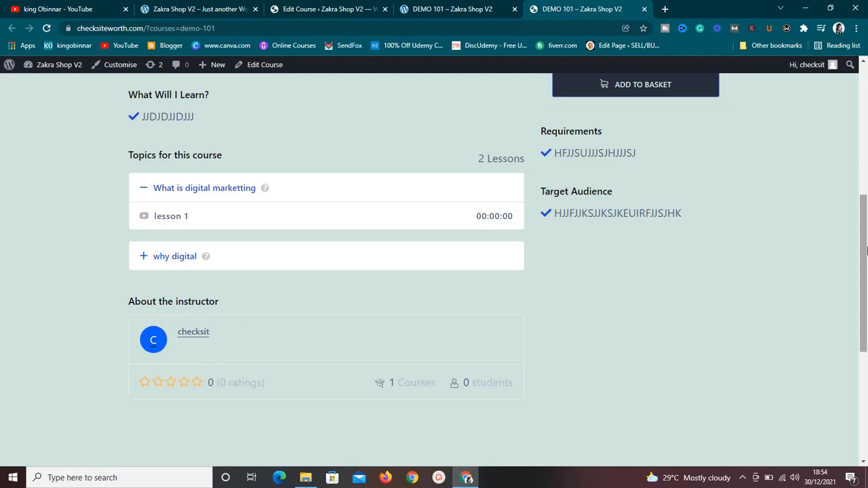
left_click_drag(864, 253, 866, 129)
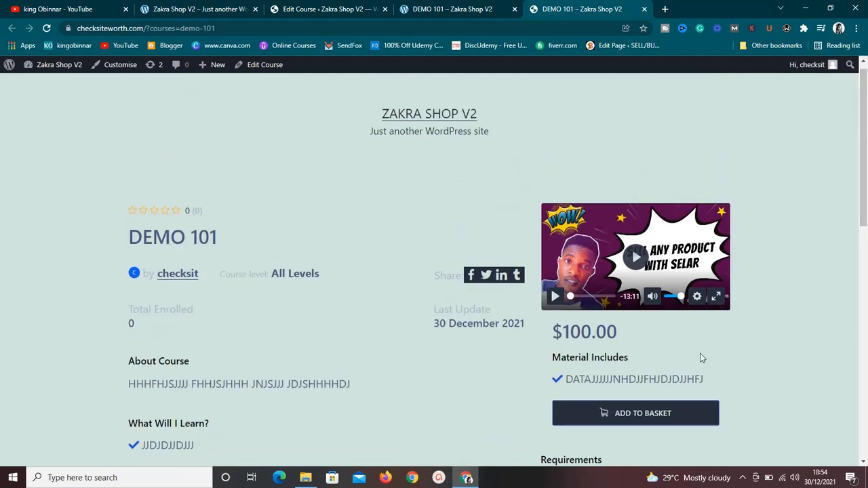
left_click_drag(864, 173, 863, 233)
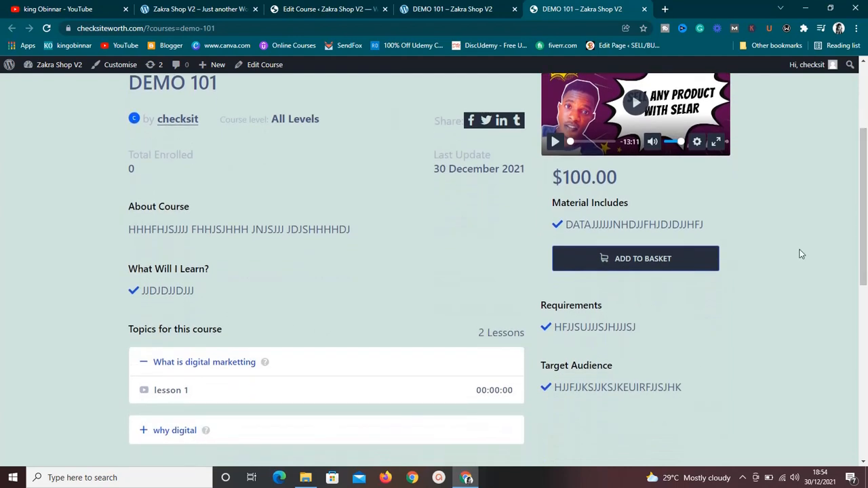
left_click(668, 269)
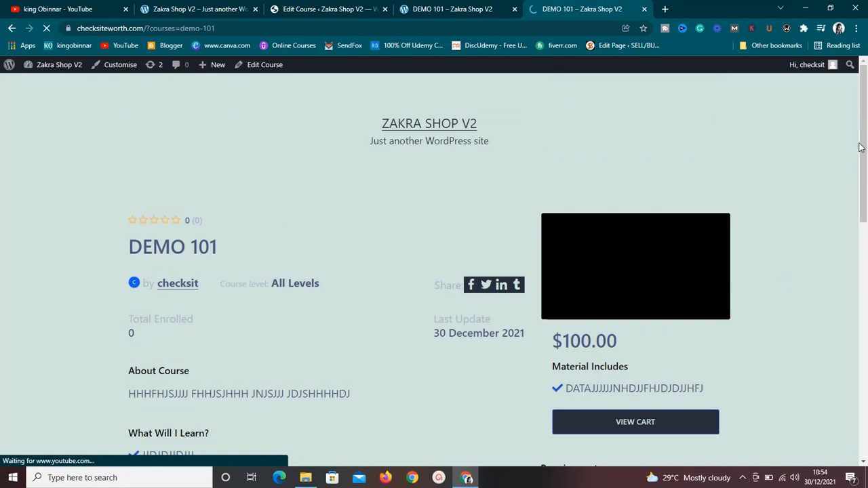
View the basket with DEMO 101 at $100.00 and proceed to checkout
left_click_drag(860, 147, 866, 193)
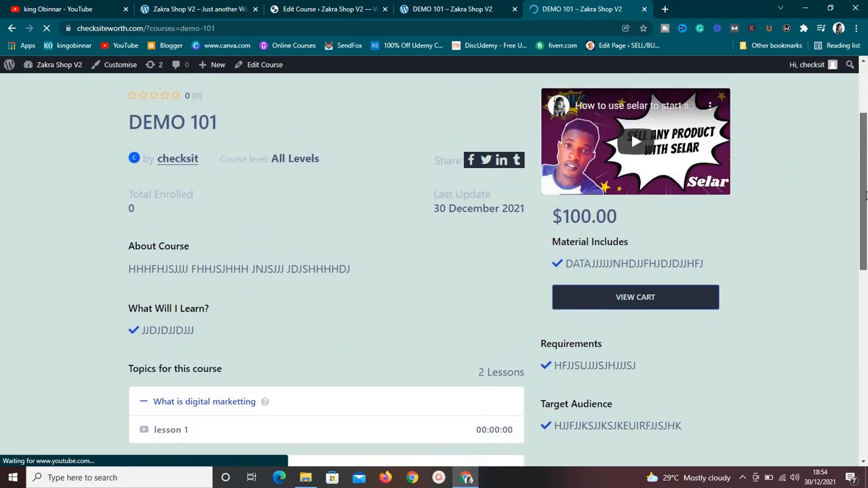
left_click(660, 301)
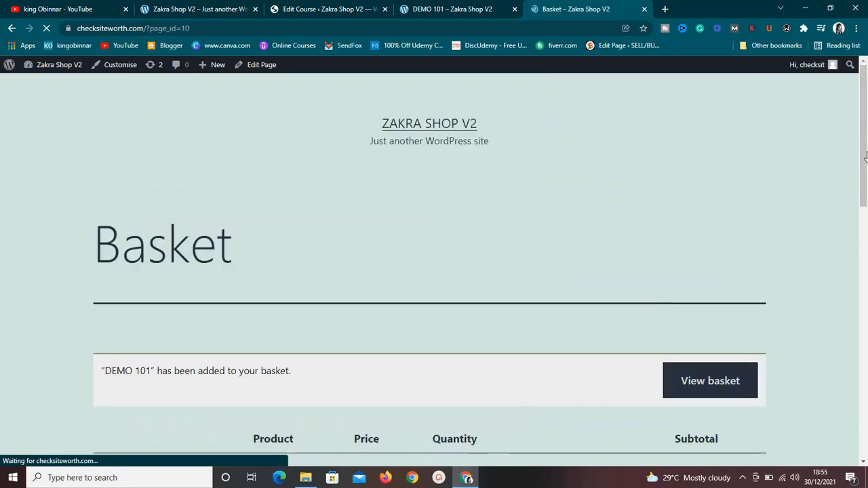
left_click_drag(864, 150, 865, 289)
left_click(633, 386)
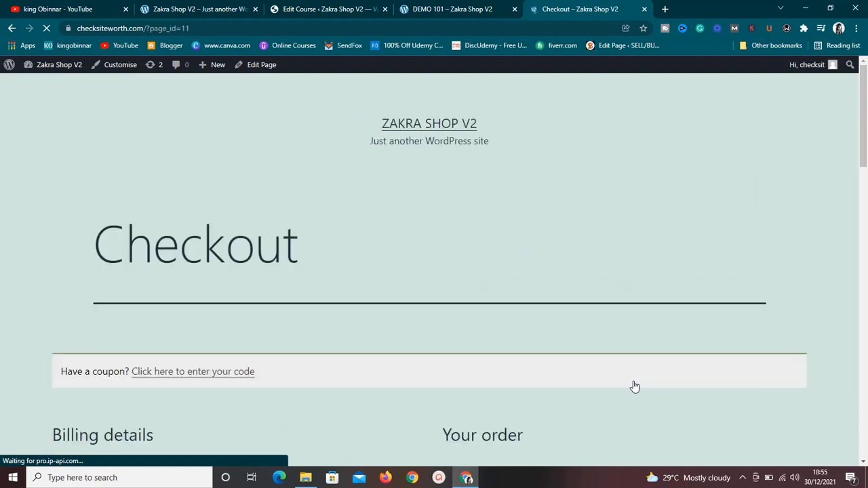
Fill the billing details from a saved address and try placing the order, which is rejected
left_click_drag(865, 124, 864, 199)
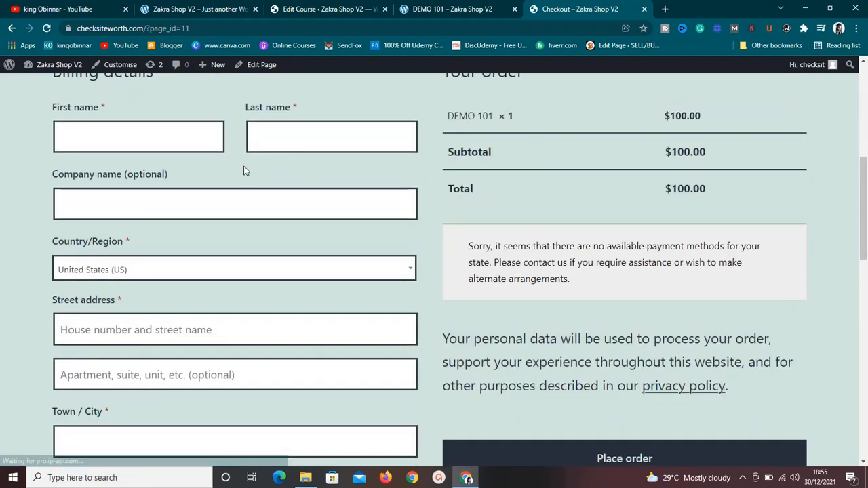
left_click(185, 140)
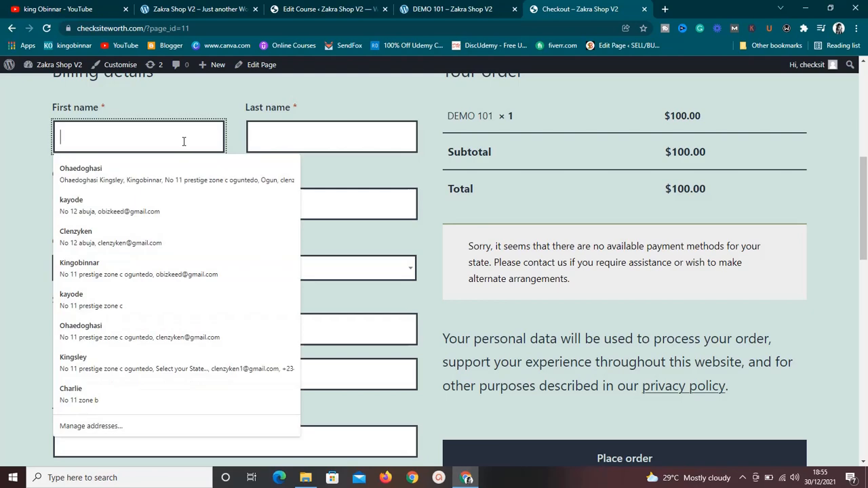
left_click(127, 189)
scroll(339, 217, "down", 3)
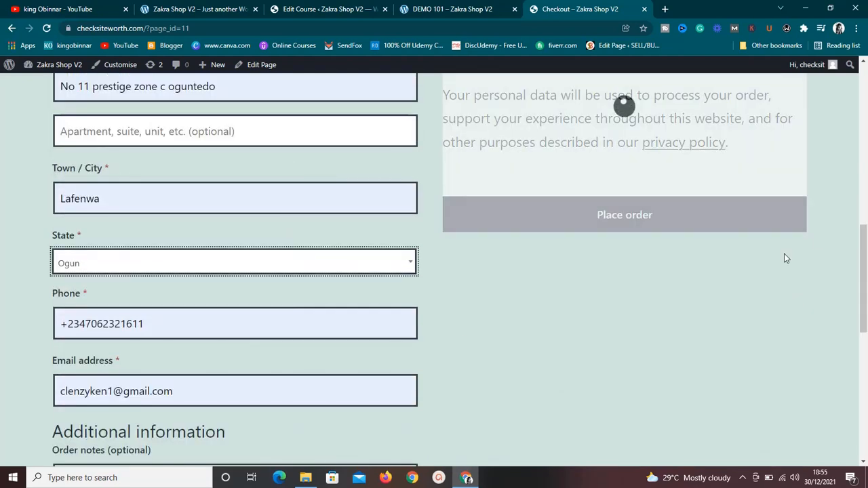
left_click_drag(864, 255, 866, 228)
left_click(674, 313)
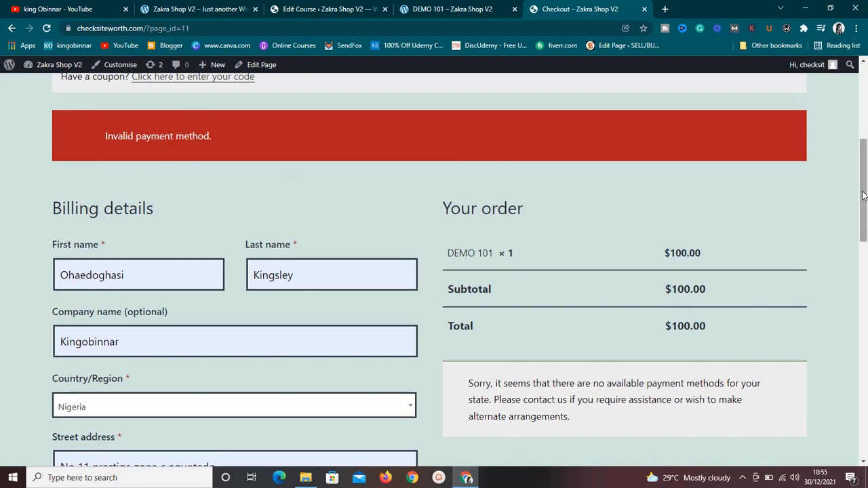
Reload the checkout page to confirm no payment methods are available, then view the site home page
left_click_drag(865, 193, 865, 119)
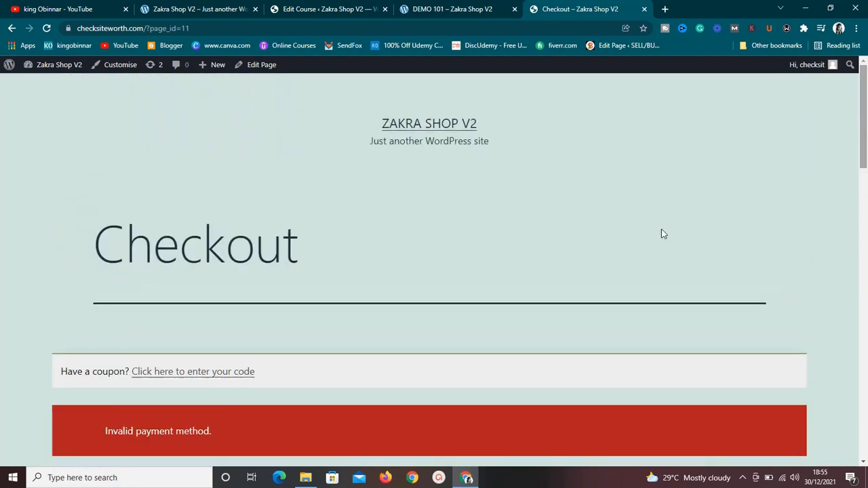
left_click(48, 29)
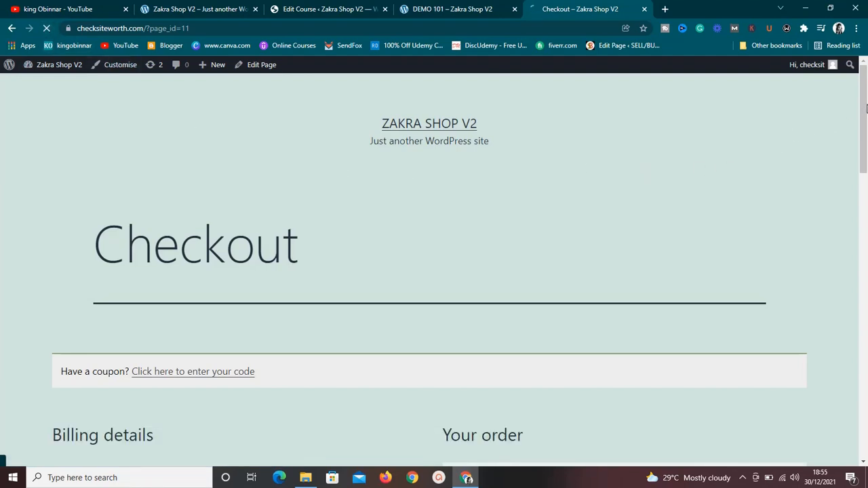
left_click_drag(864, 108, 864, 151)
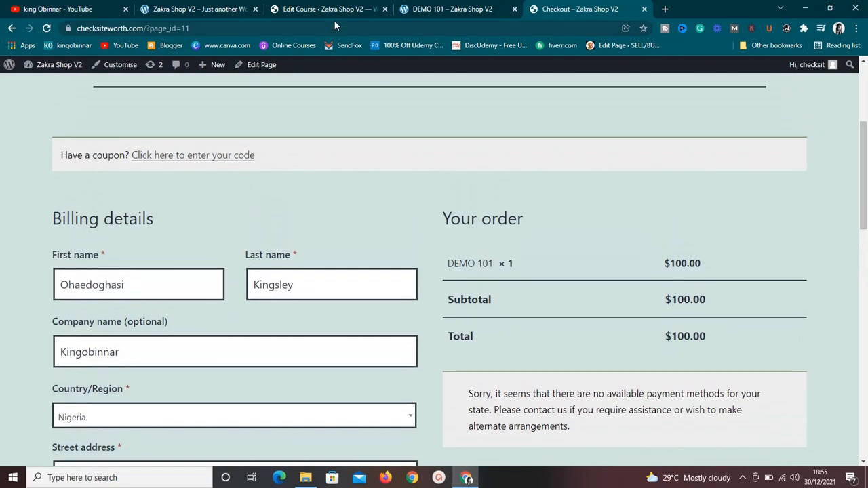
left_click(225, 8)
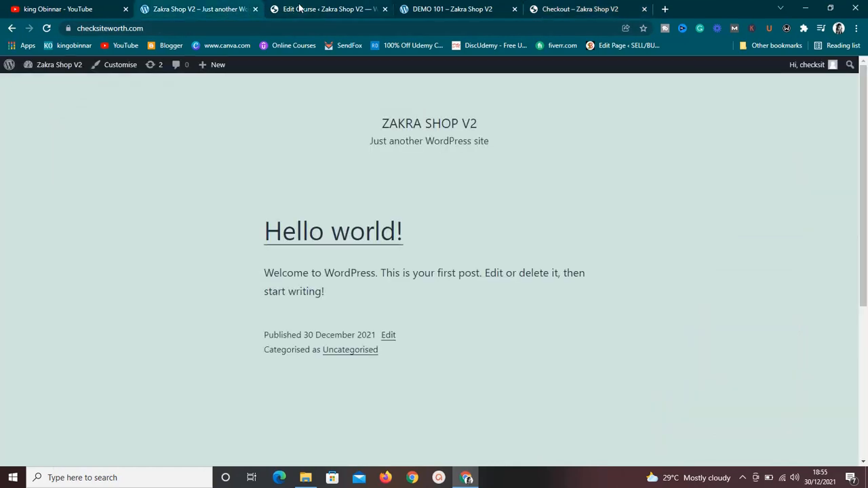
From the course editor, go to WooCommerce Settings > Payments and review the disabled payment methods
left_click(299, 8)
mouse_move(57, 347)
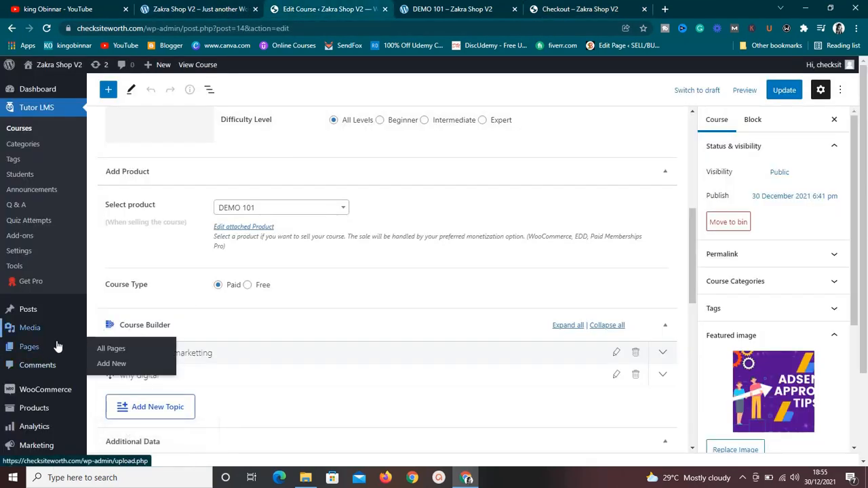
mouse_move(51, 399)
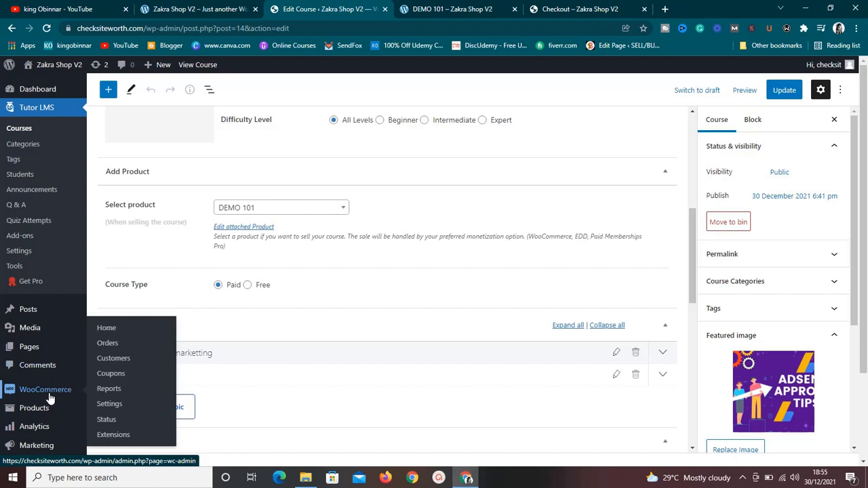
left_click(103, 406)
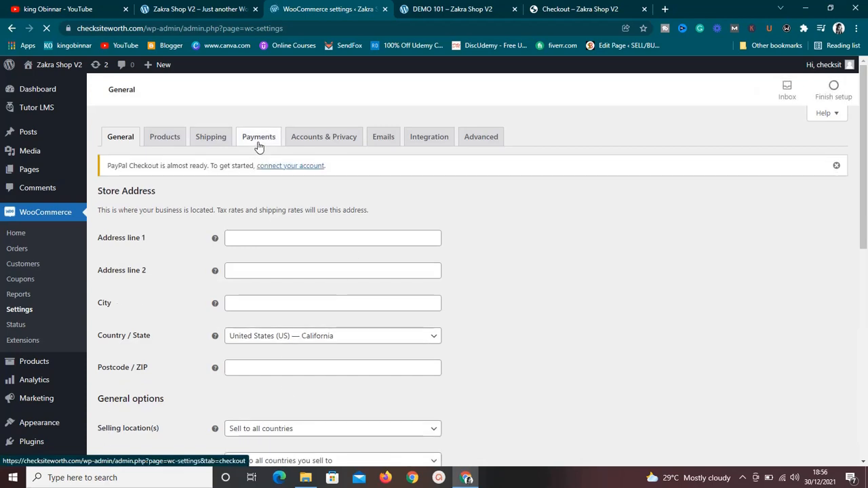
left_click(258, 147)
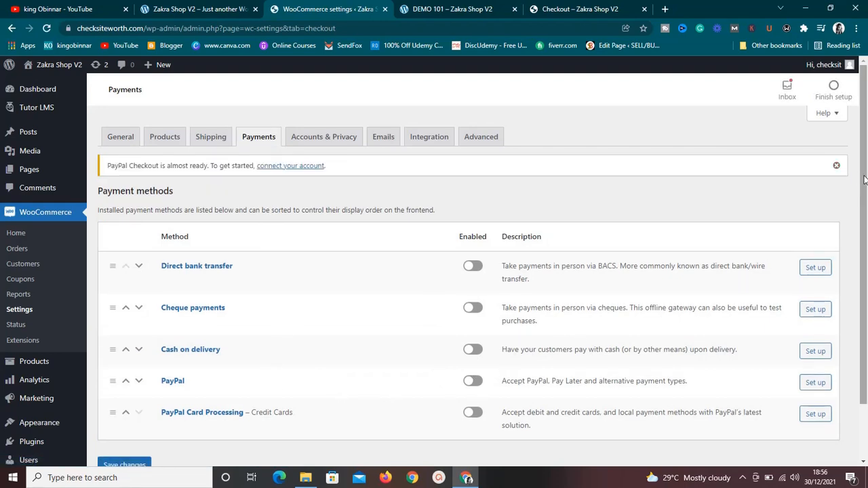
scroll(865, 180, "down", 2)
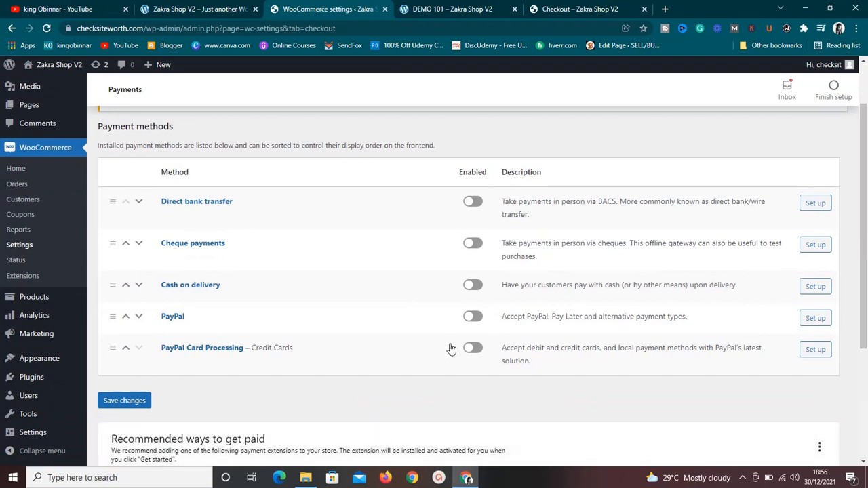
Turn PayPal on, save, and switch it from sandbox to live credentials
left_click(473, 318)
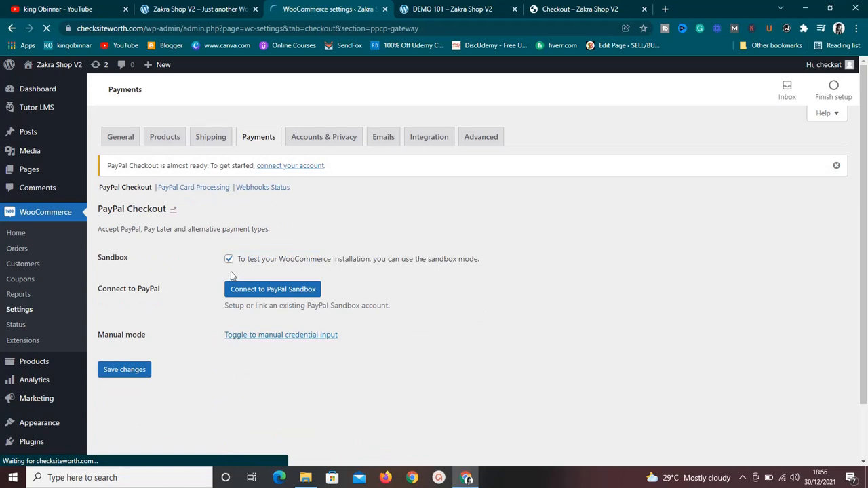
left_click(136, 376)
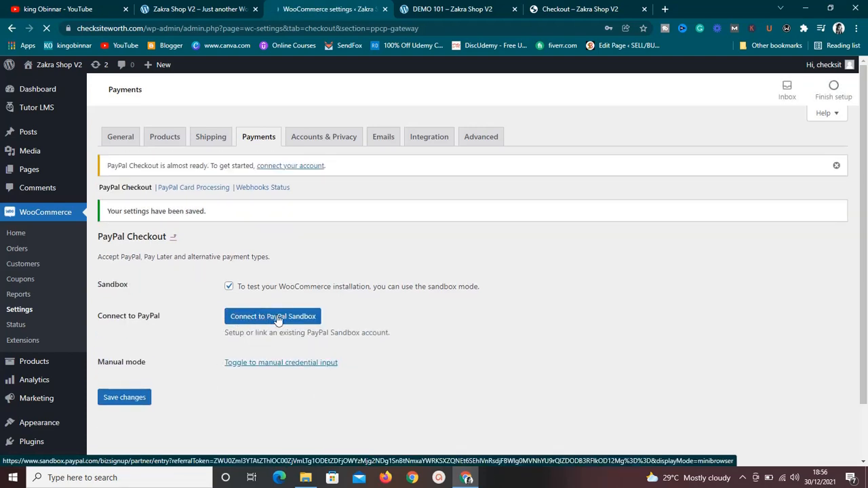
left_click(230, 287)
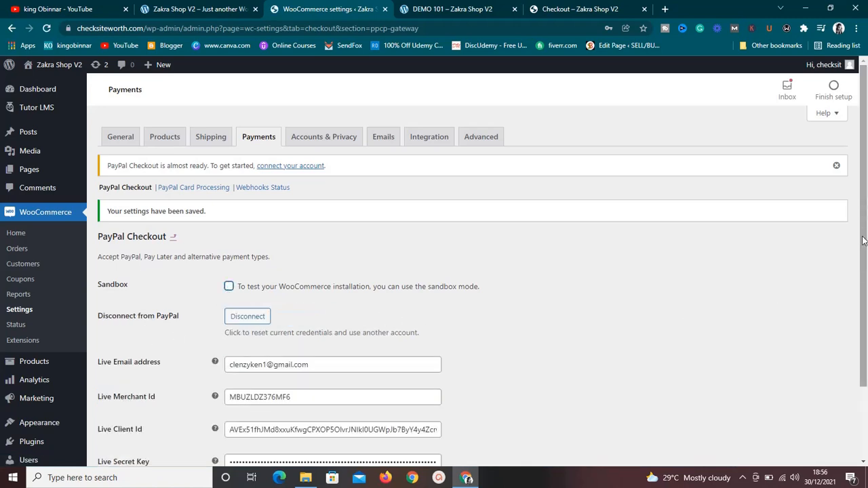
scroll(864, 241, "down", 2)
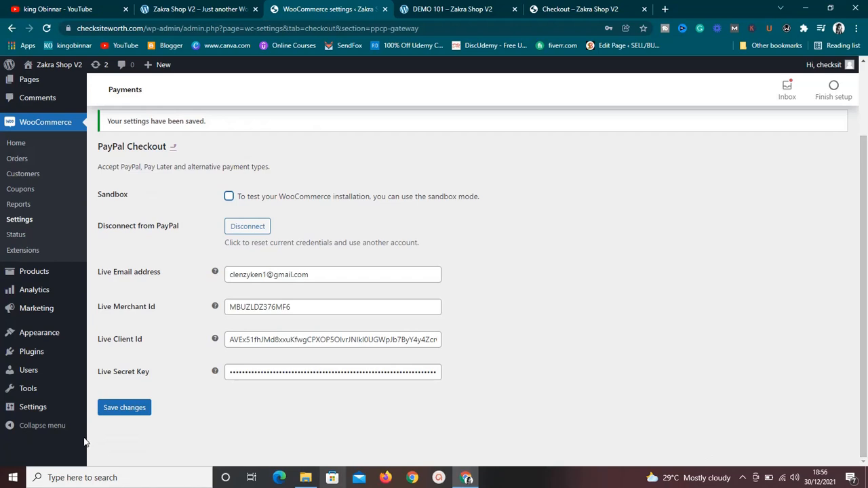
left_click(115, 413)
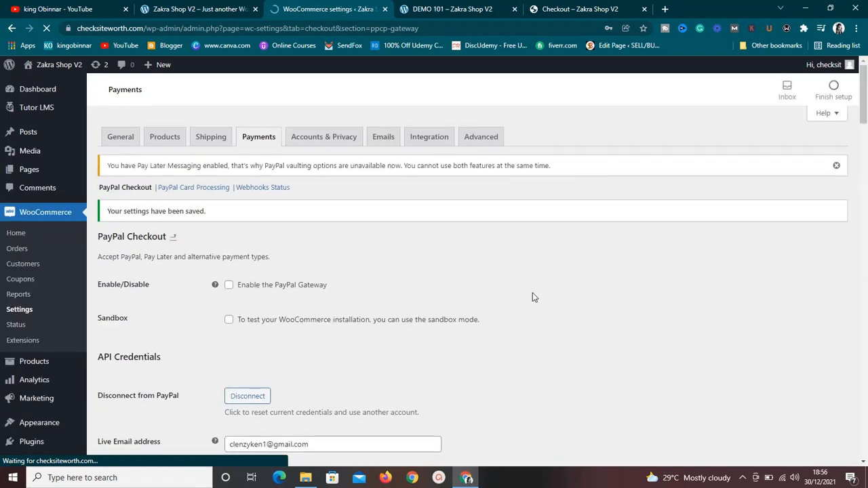
Tick Enable the PayPal Gateway, save the settings, and return to the checkout page
left_click(229, 288)
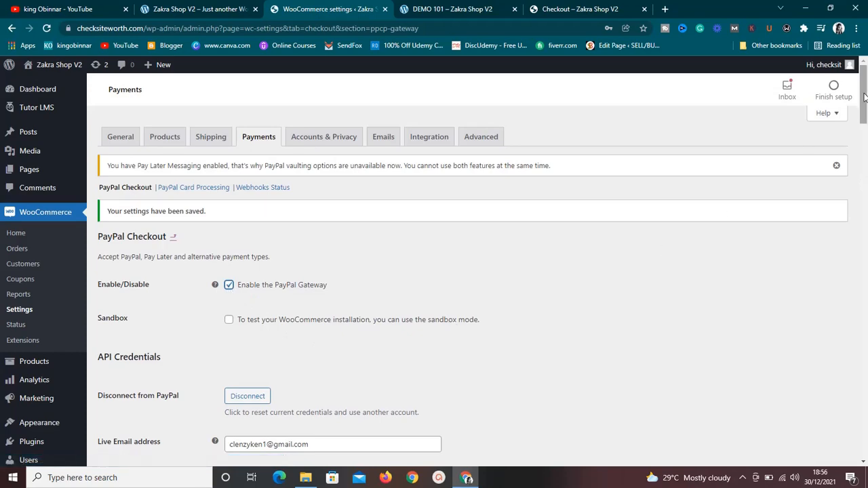
left_click_drag(864, 90, 863, 442)
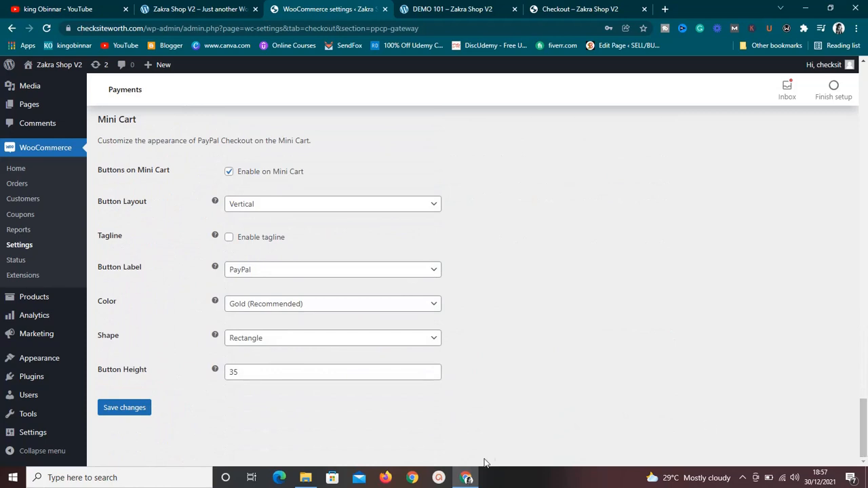
left_click(124, 407)
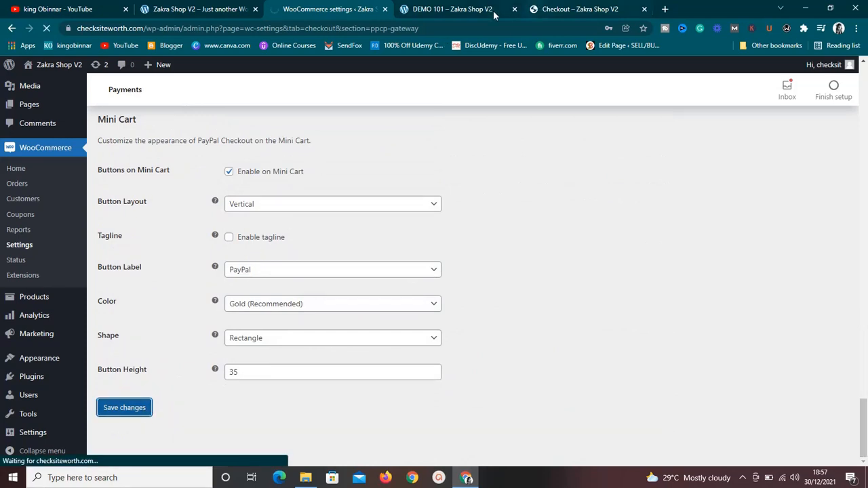
left_click(544, 8)
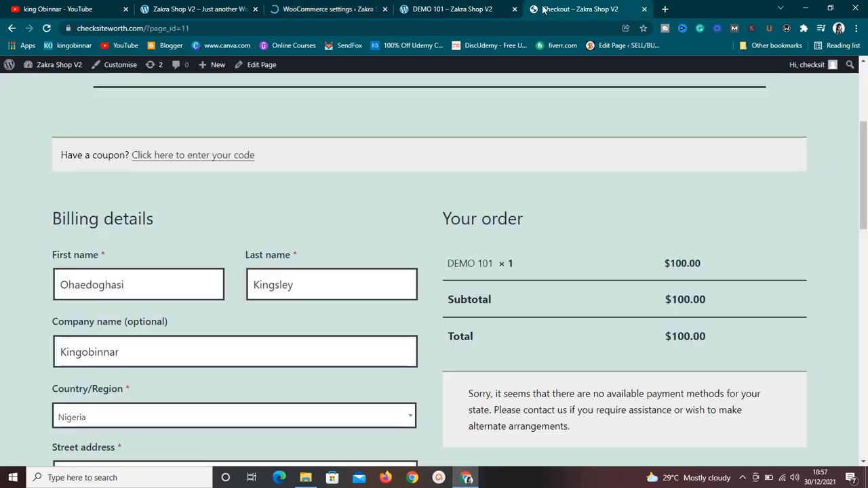
Reload checkout so PayPal appears, then show the Debit or Credit Card form with Pay Now
left_click(47, 32)
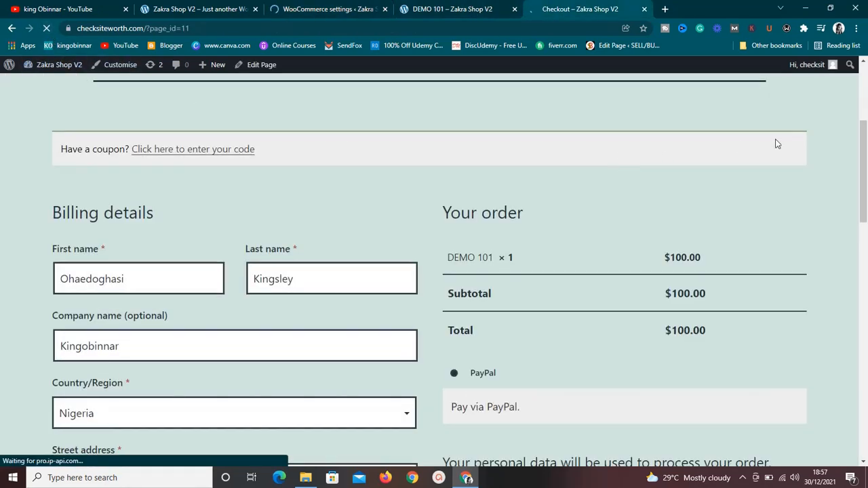
left_click_drag(862, 157, 863, 220)
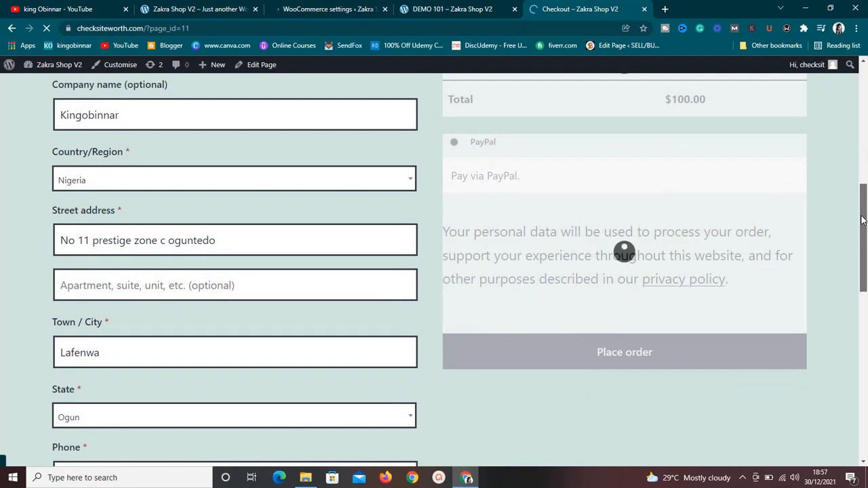
left_click_drag(863, 220, 863, 216)
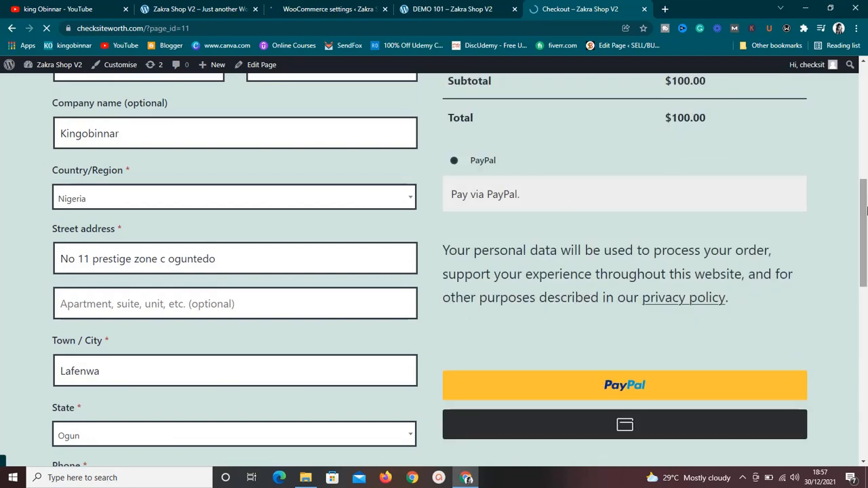
mouse_move(866, 210)
left_mouse_down()
mouse_move(866, 132)
mouse_move(866, 209)
left_mouse_up()
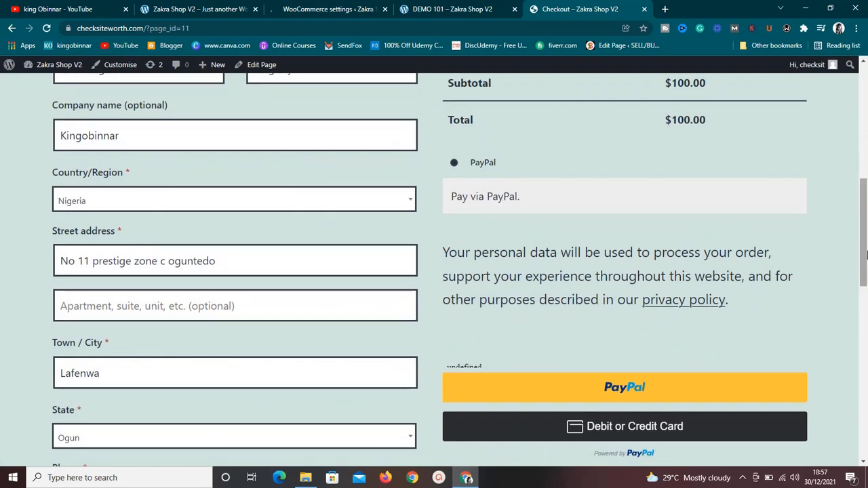
left_click_drag(864, 251, 864, 269)
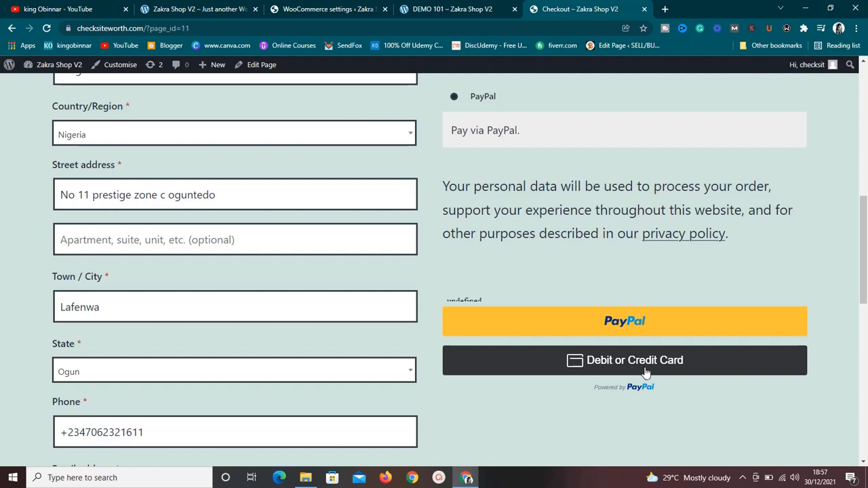
left_click(617, 371)
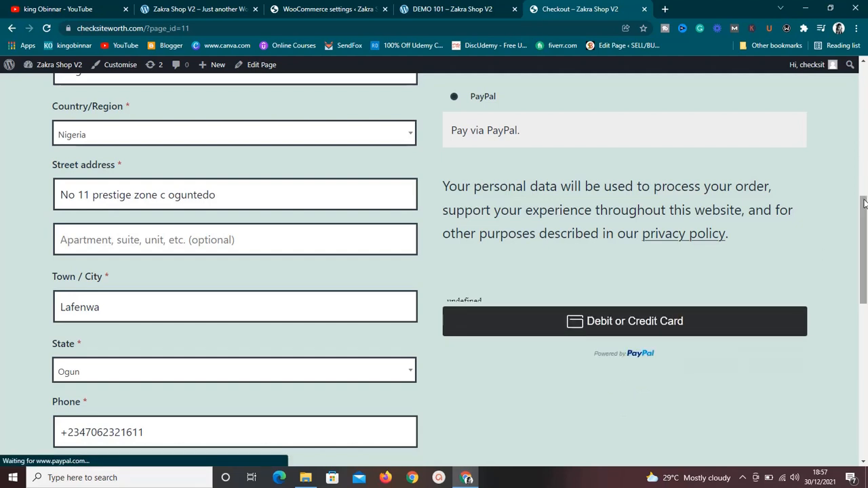
left_click_drag(864, 203, 864, 278)
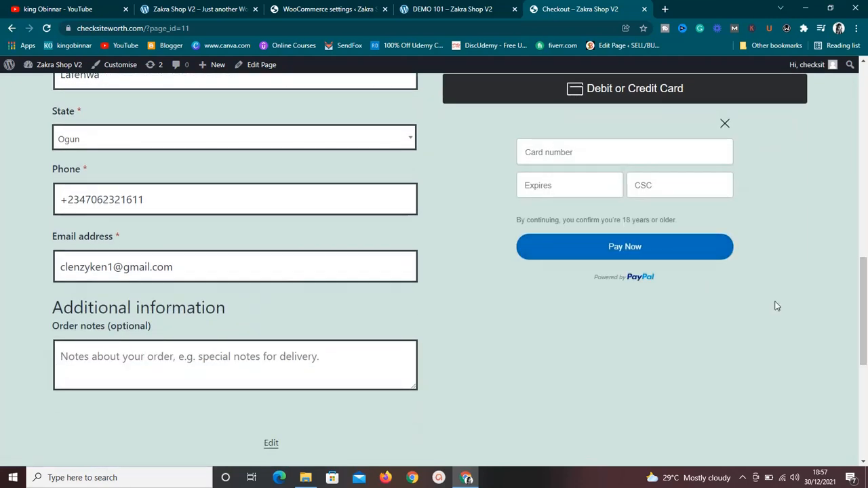
left_click_drag(864, 325, 864, 252)
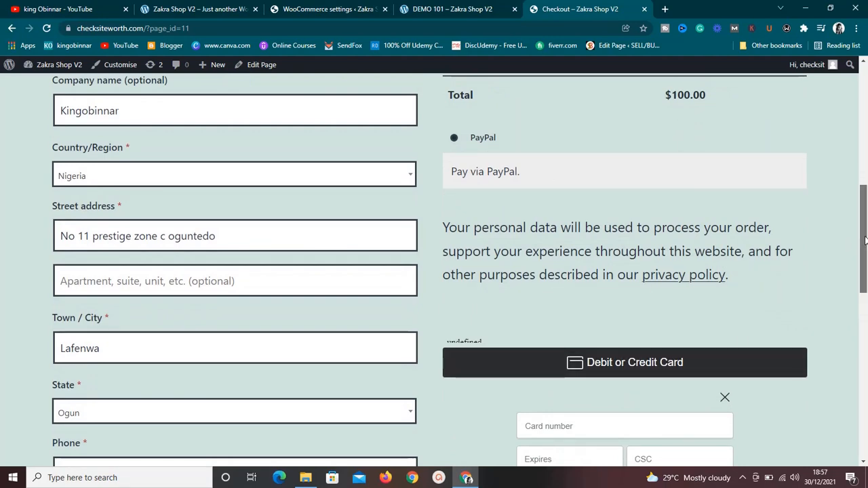
left_click_drag(864, 245, 864, 304)
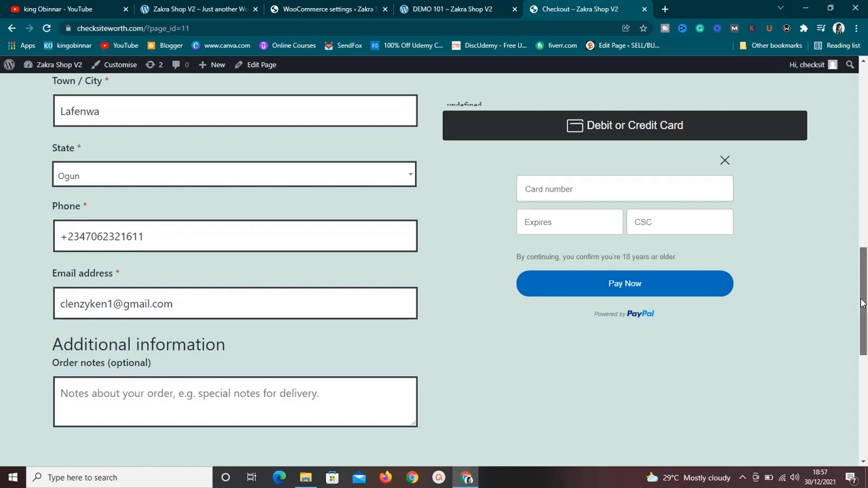
mouse_move(864, 304)
left_mouse_down()
mouse_move(865, 313)
mouse_move(863, 281)
mouse_move(863, 302)
left_mouse_up()
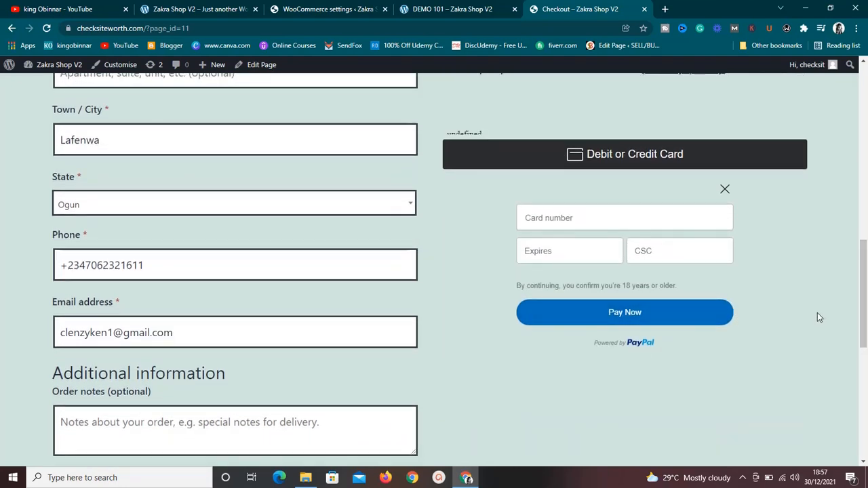
mouse_move(859, 312)
left_mouse_down()
mouse_move(866, 219)
mouse_move(865, 312)
left_mouse_up()
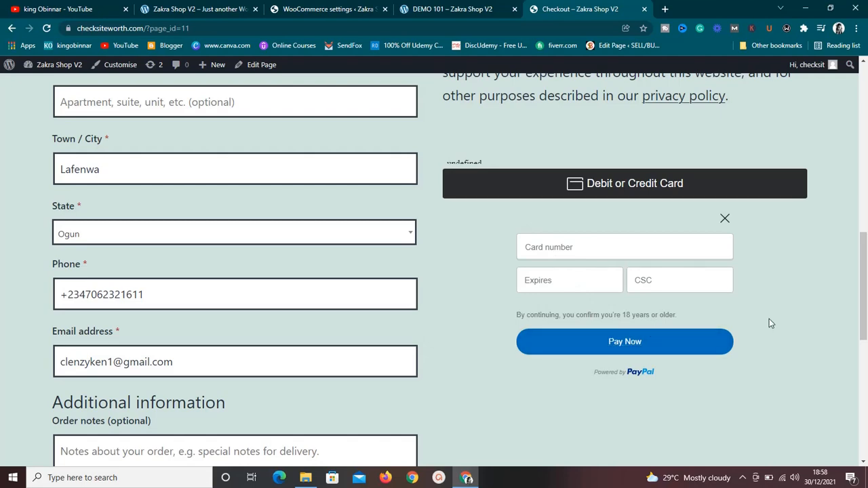
left_click_drag(864, 310, 865, 136)
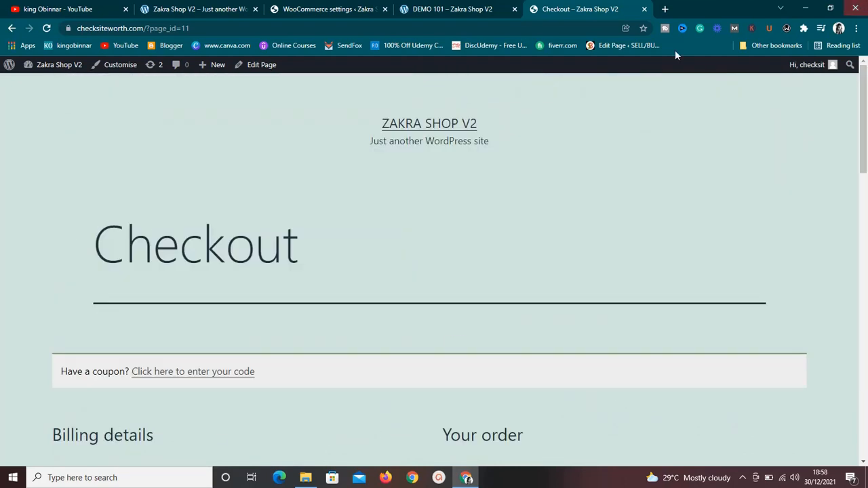
Look over the DEMO 101 course page and homepage, then open Appearance > Menus
left_click(434, 10)
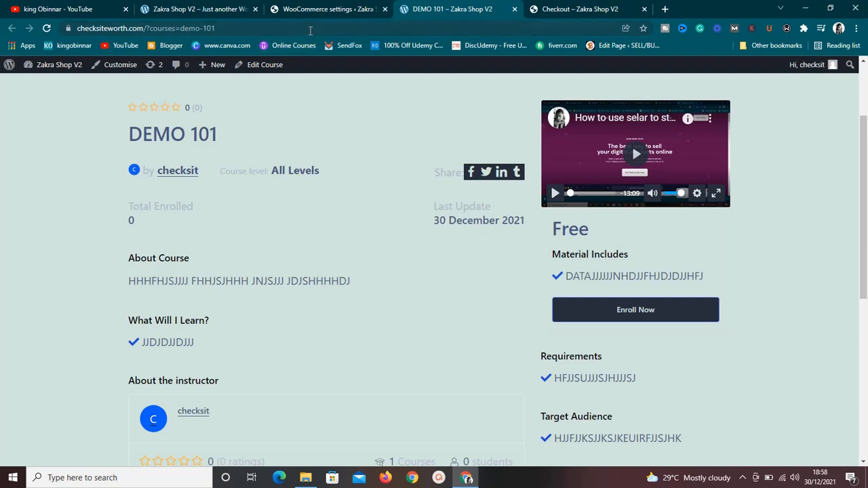
left_click(306, 10)
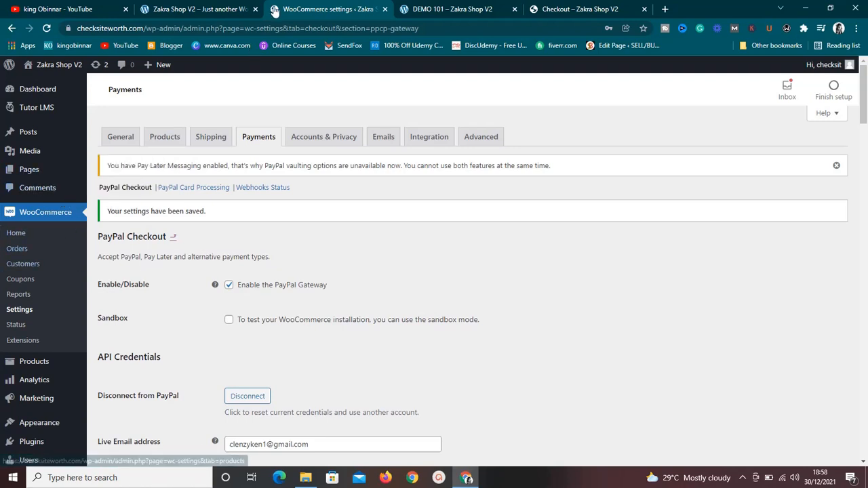
left_click(228, 6)
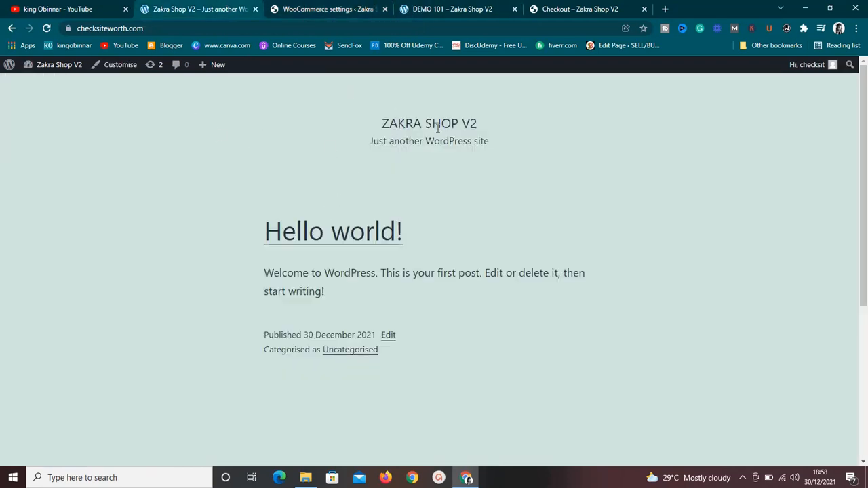
left_click(327, 9)
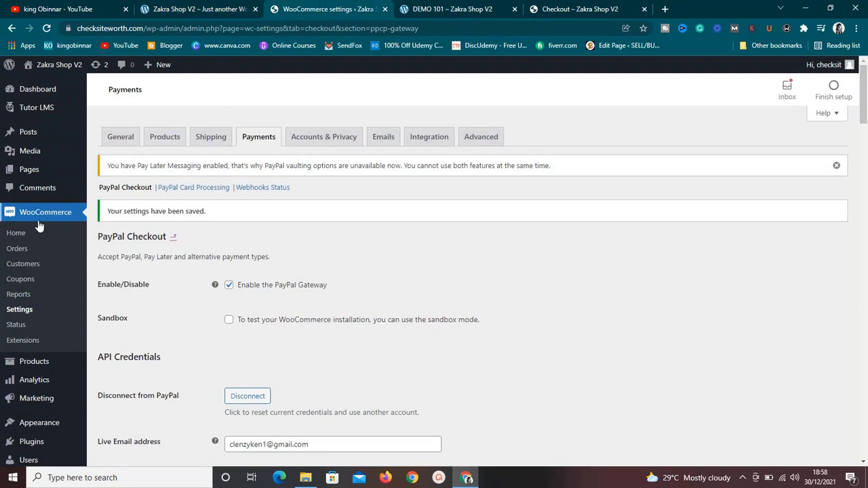
mouse_move(39, 422)
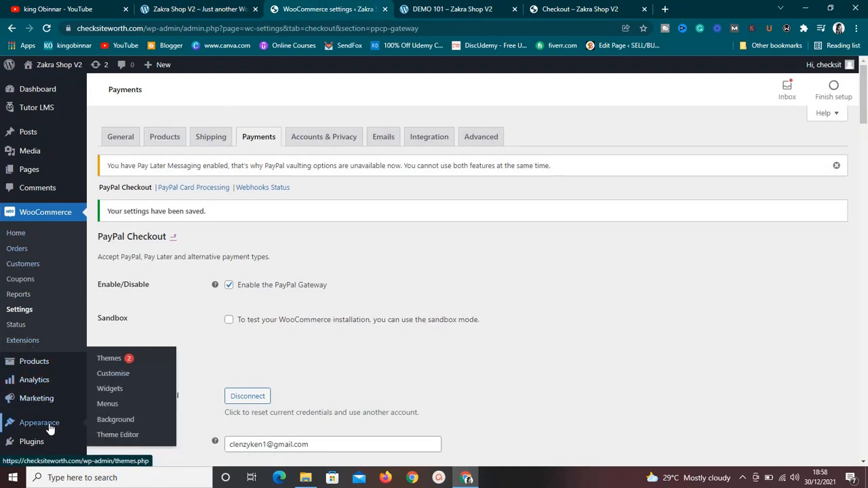
left_click(114, 405)
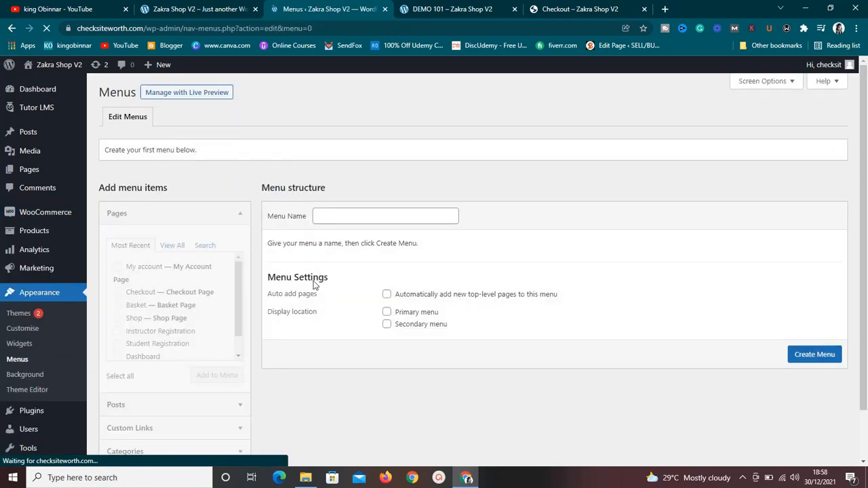
Create a menu named 'menu 1' assigned to the Primary menu location
left_click_drag(860, 187, 866, 165)
left_click(409, 217)
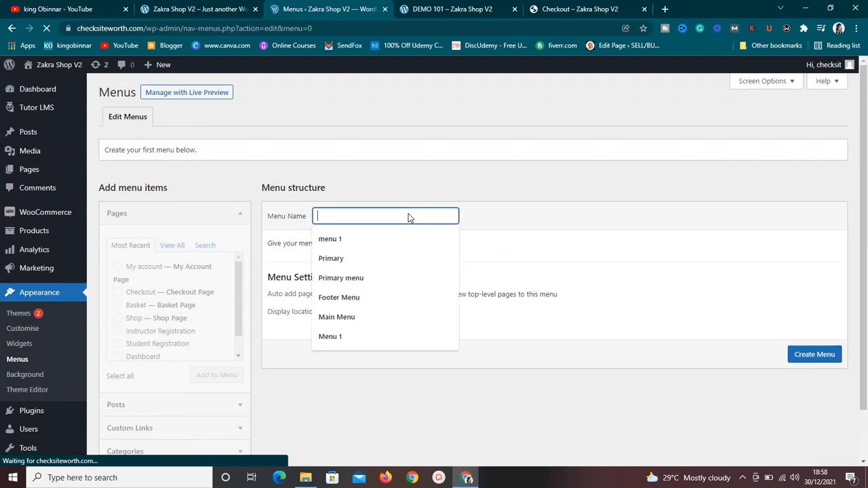
left_click(378, 243)
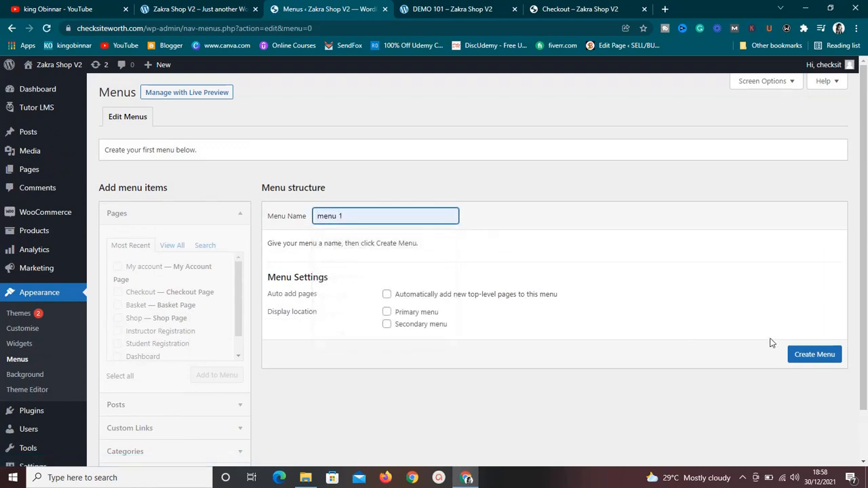
left_click(387, 314)
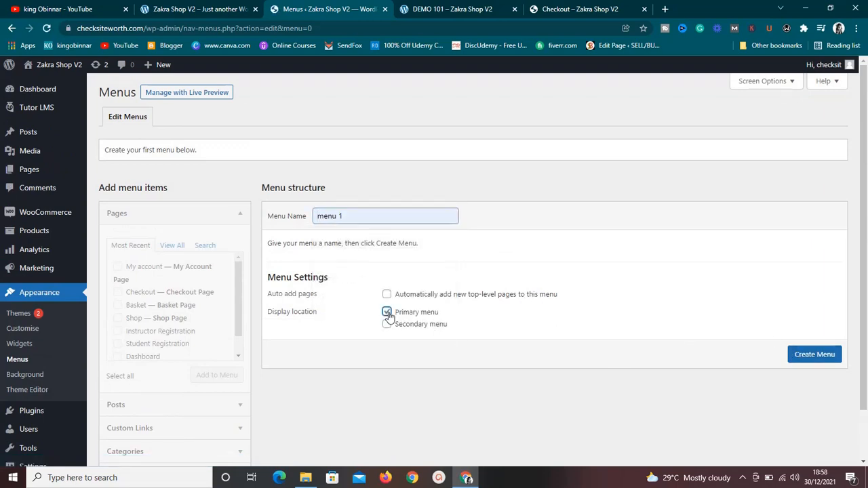
left_click(798, 364)
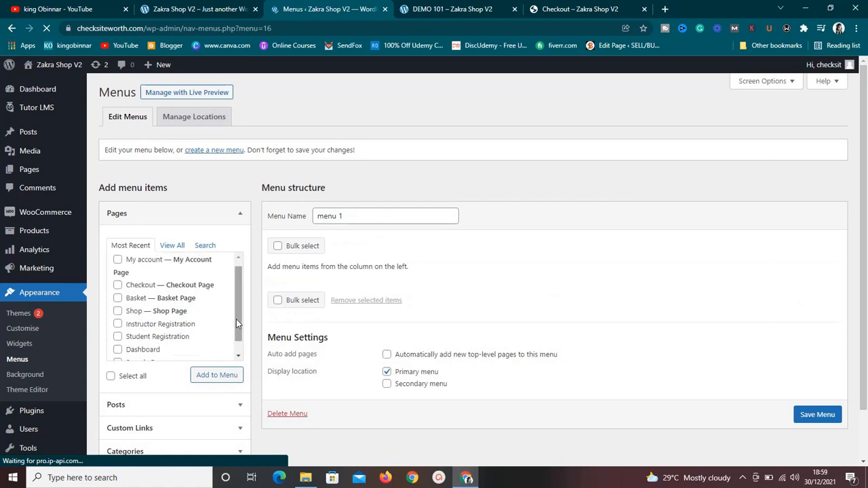
Add the Checkout, Basket, Student Registration and Dashboard pages to menu 1 and save it
left_click(117, 292)
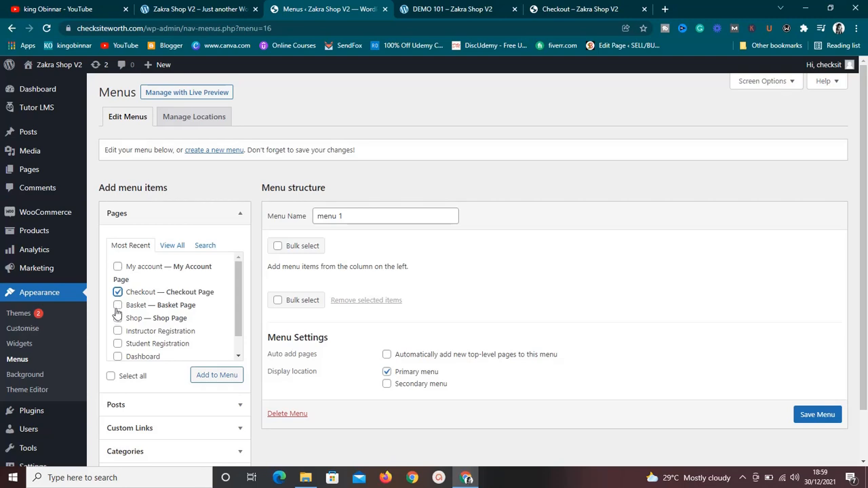
left_click(118, 306)
left_click(118, 344)
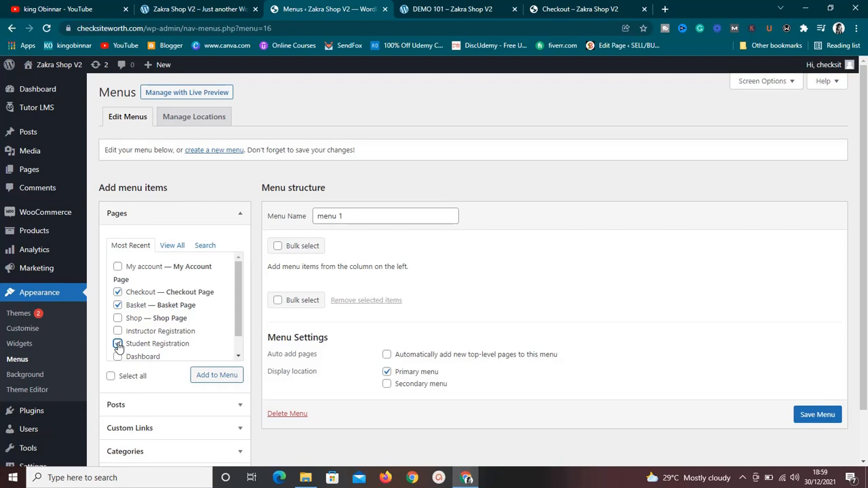
left_click(238, 298)
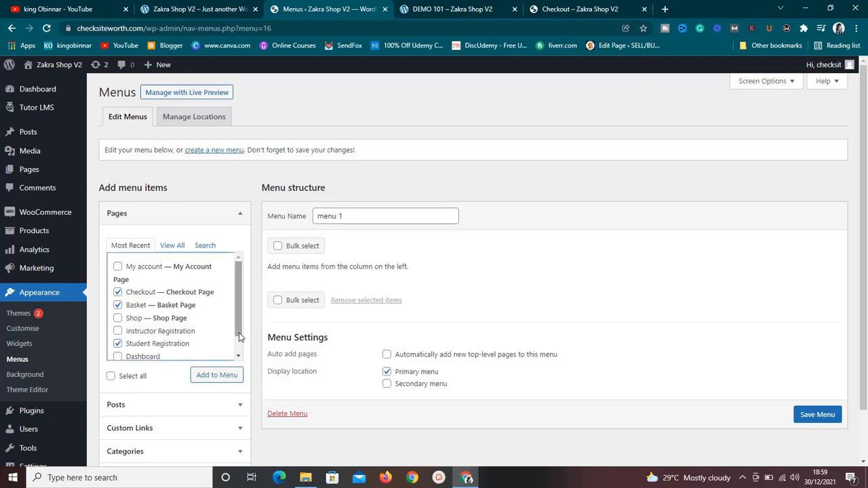
left_click_drag(240, 330, 239, 359)
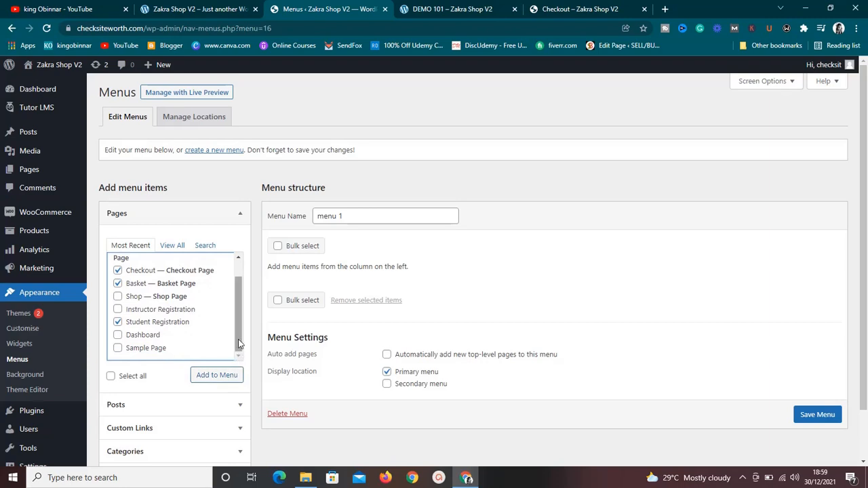
left_click(118, 336)
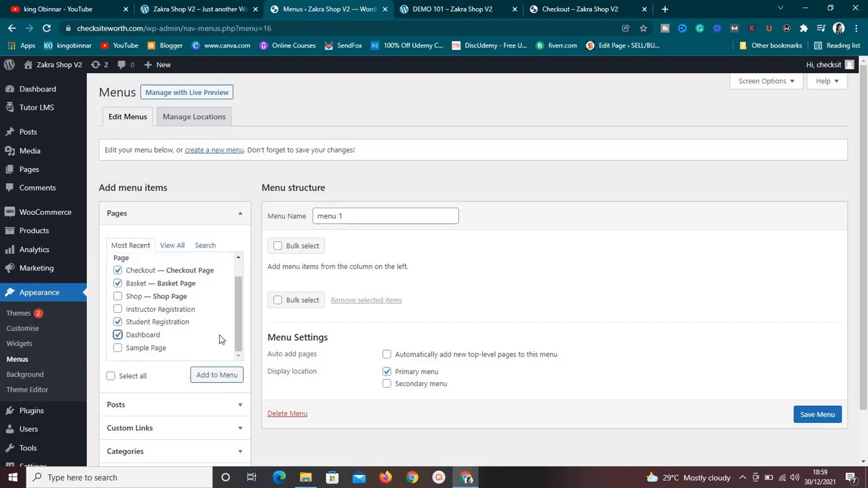
left_click(236, 331)
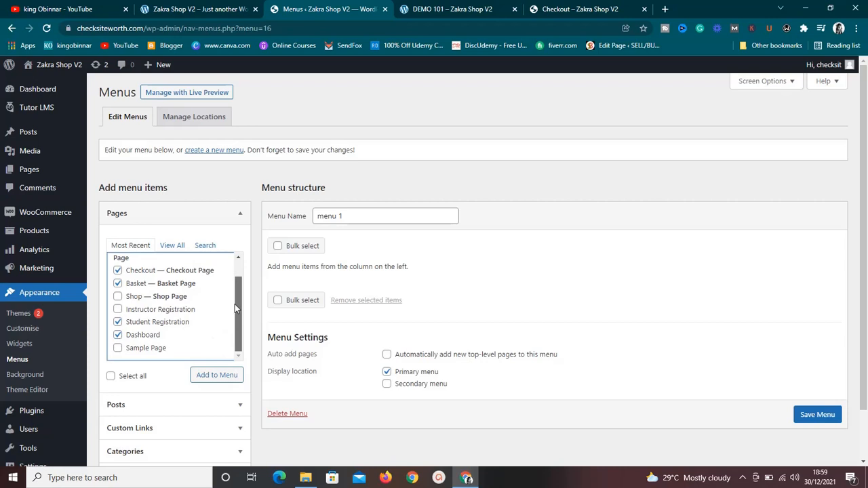
left_click_drag(235, 306, 236, 280)
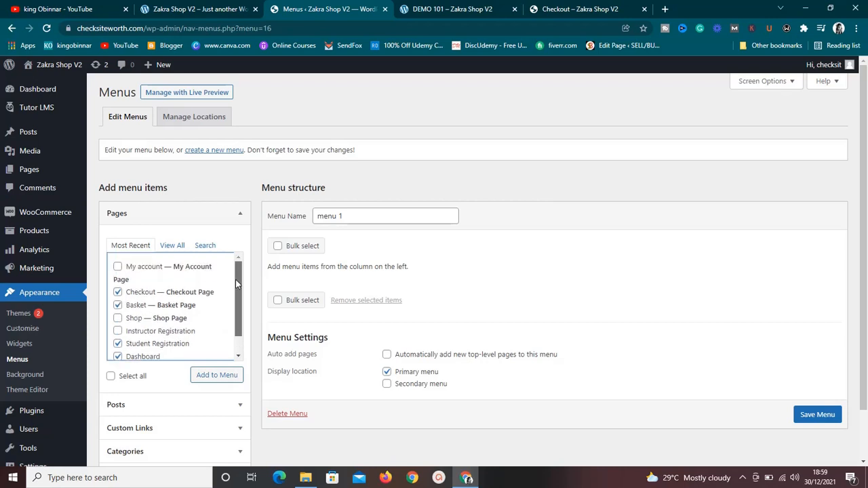
left_click(218, 377)
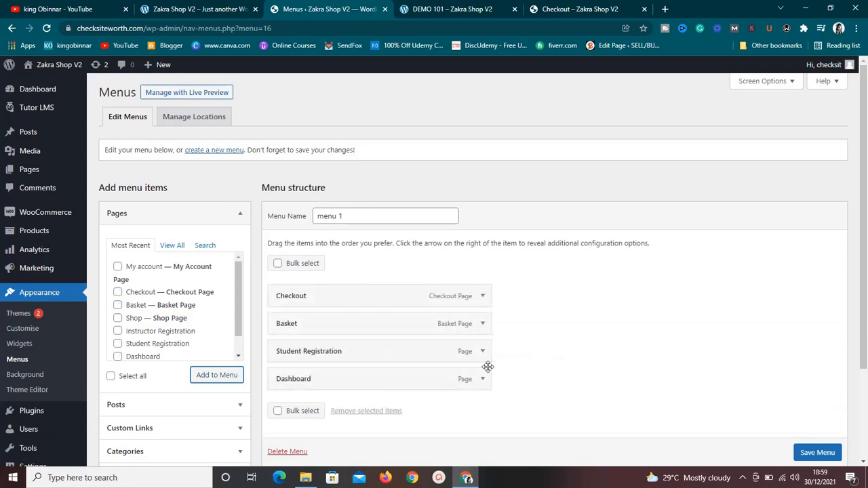
left_click(818, 453)
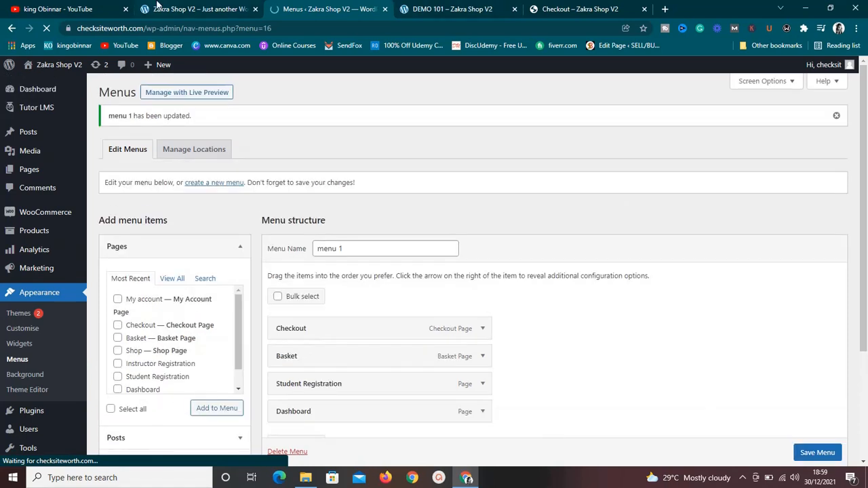
left_click(199, 9)
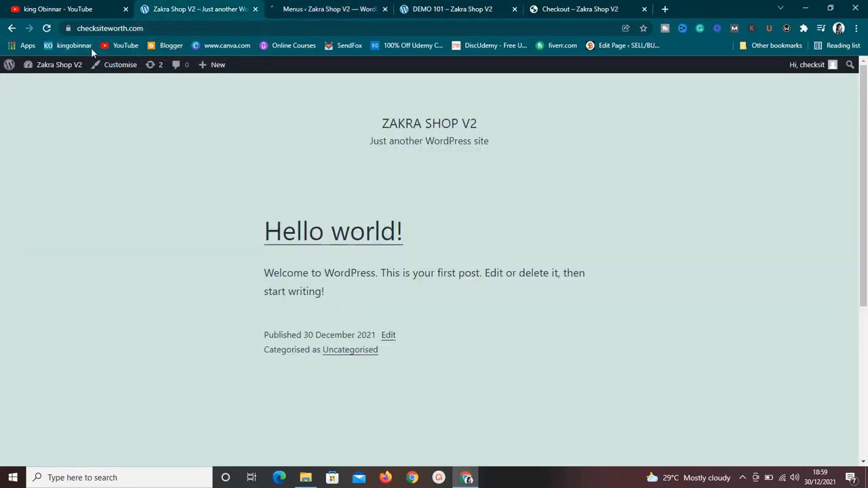
Reload the homepage to see the new menu links, then go back to the menu editor
left_click(45, 34)
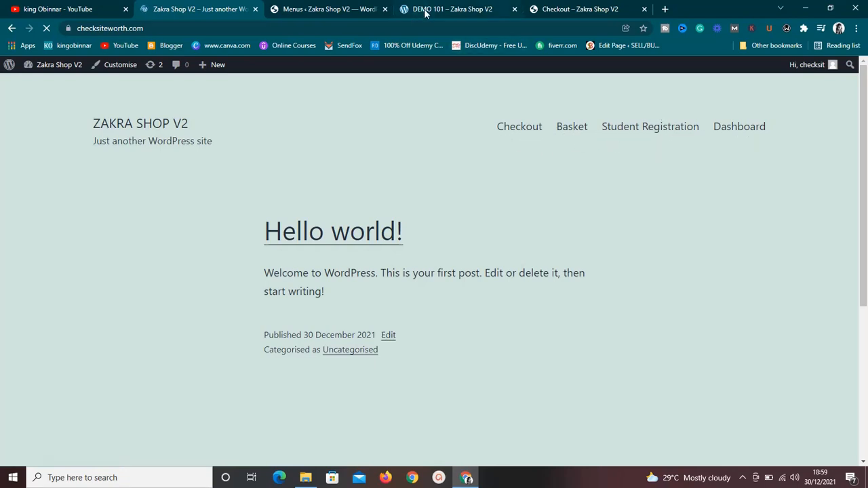
left_click(339, 8)
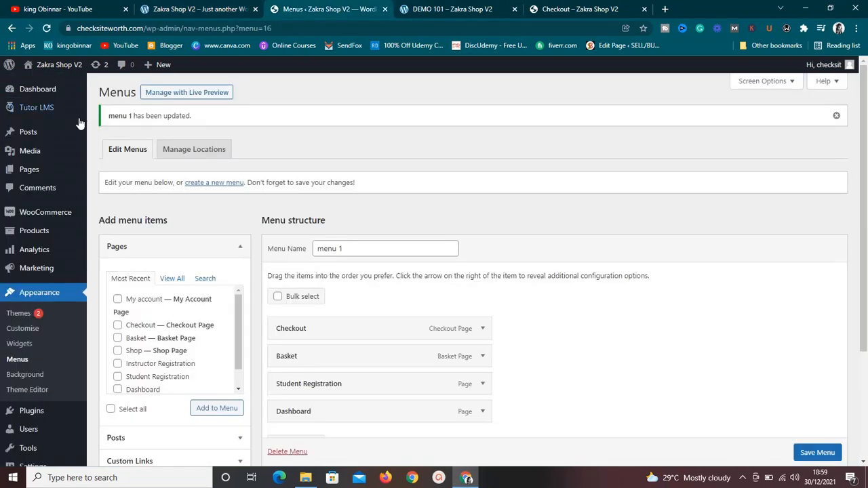
View the empty Tutor LMS Students list, then go to the Tutor LMS Announcements page
mouse_move(49, 117)
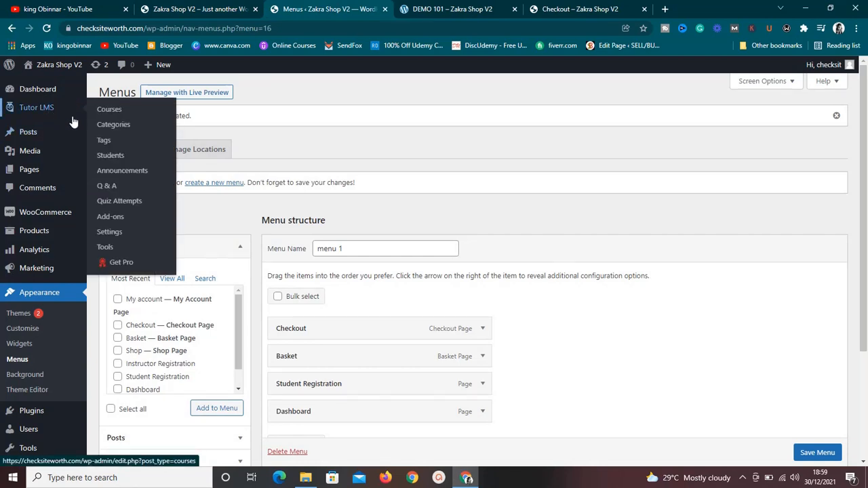
left_click(120, 161)
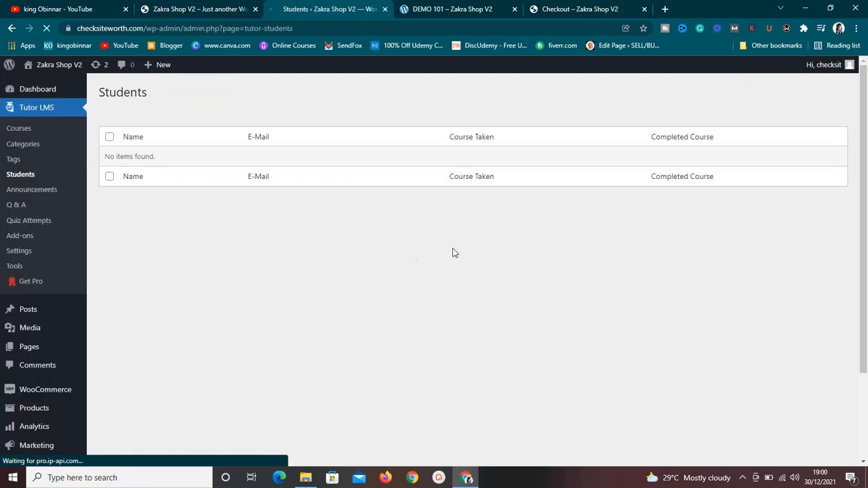
left_click(39, 199)
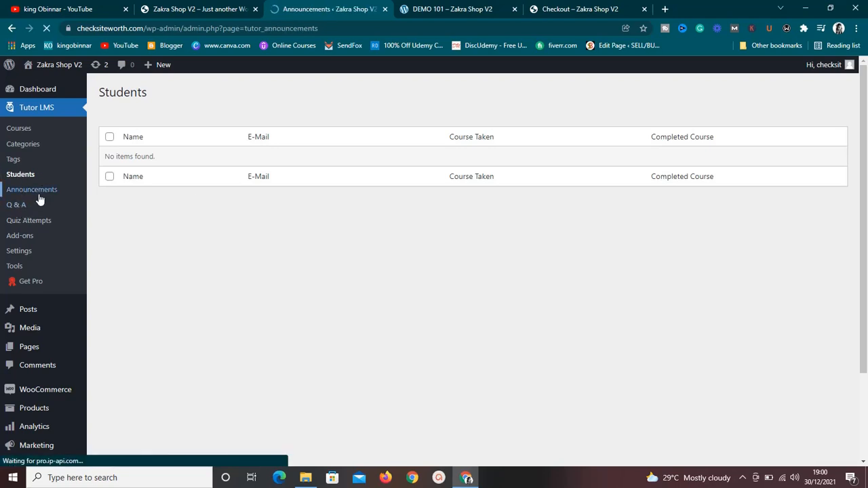
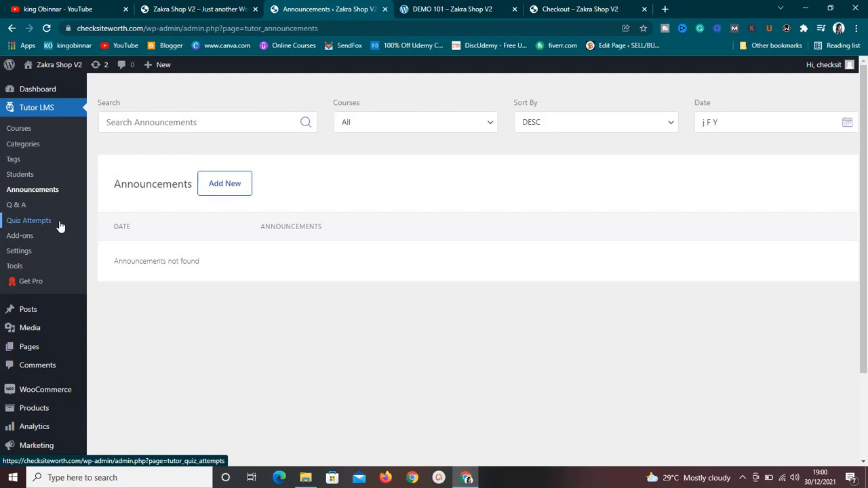
From the Tutor LMS Courses list, view the DEMO 101 course's public page
left_click(42, 136)
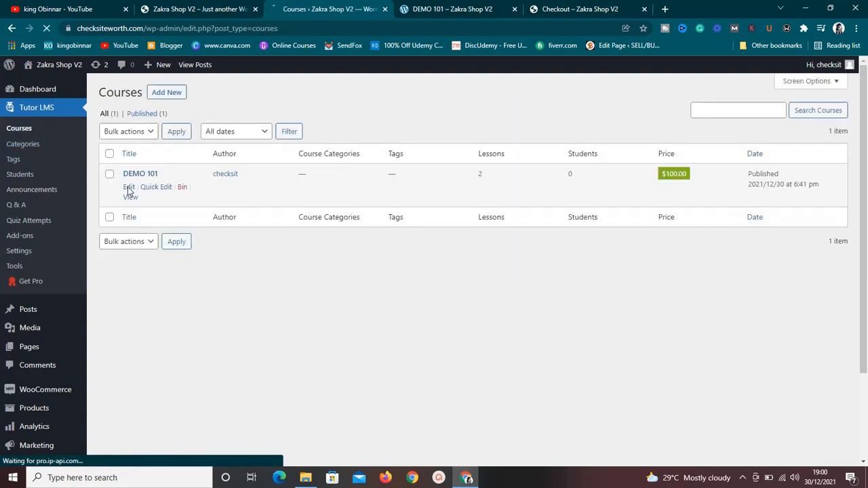
left_click(131, 198)
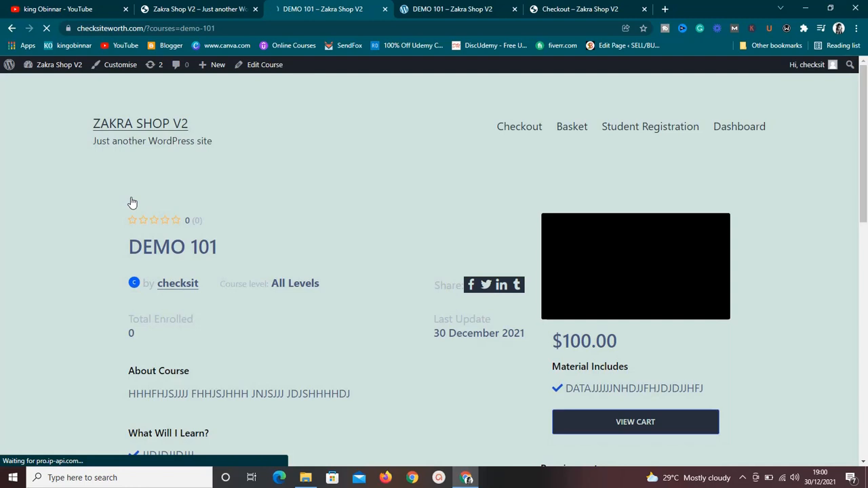
Select and copy the DEMO 101 course page address from the address bar
left_click(196, 28)
double_click(195, 29)
left_click_drag(195, 28, 237, 28)
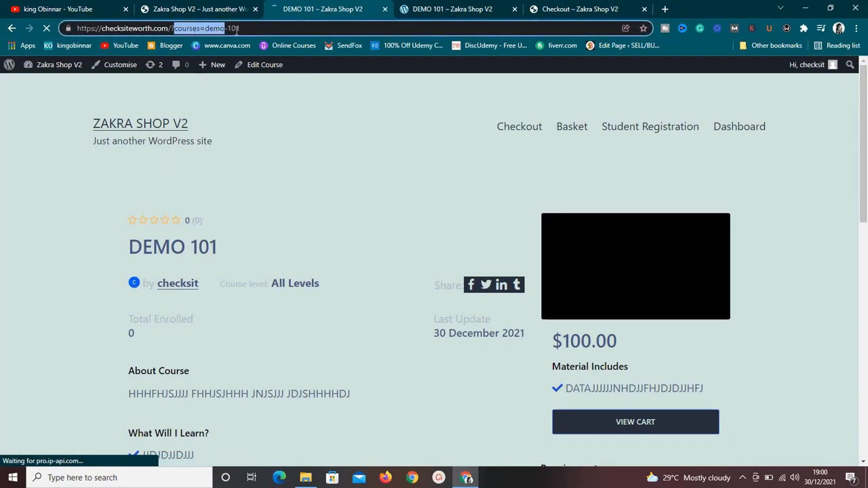
double_click(246, 30)
key("ctrl+a")
key("ctrl+c")
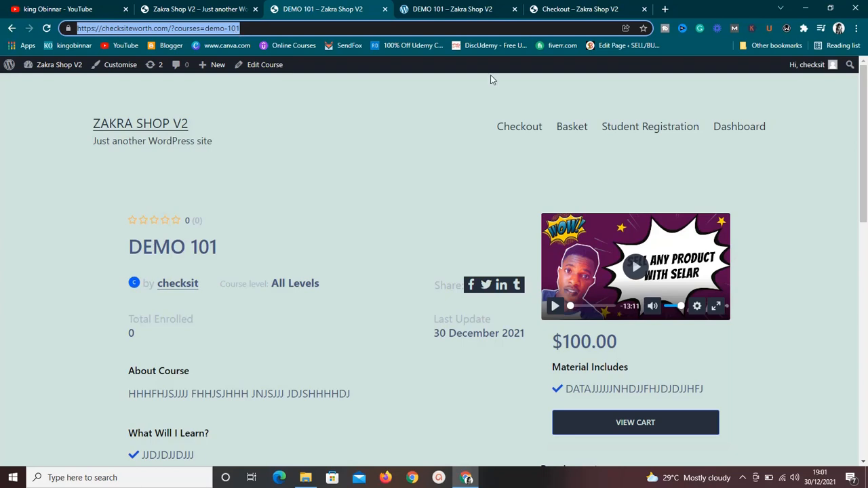
Paste the course address into a new Chrome incognito window
left_click(855, 34)
left_click(804, 73)
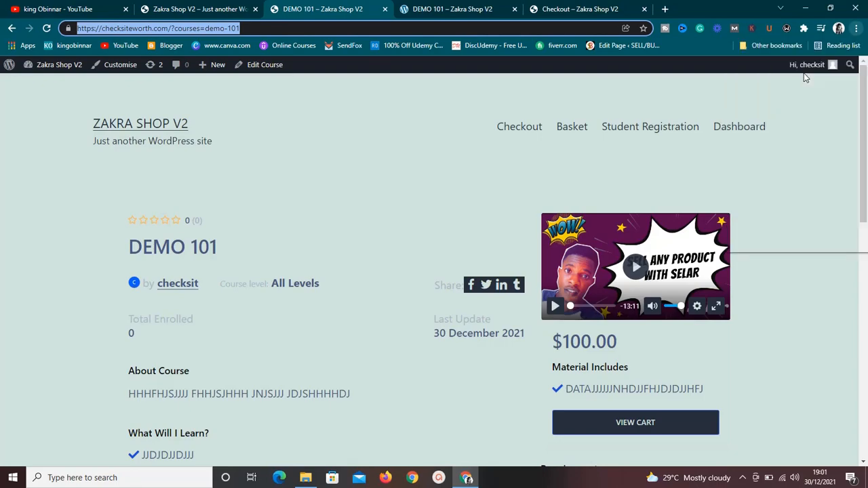
key("ctrl+v")
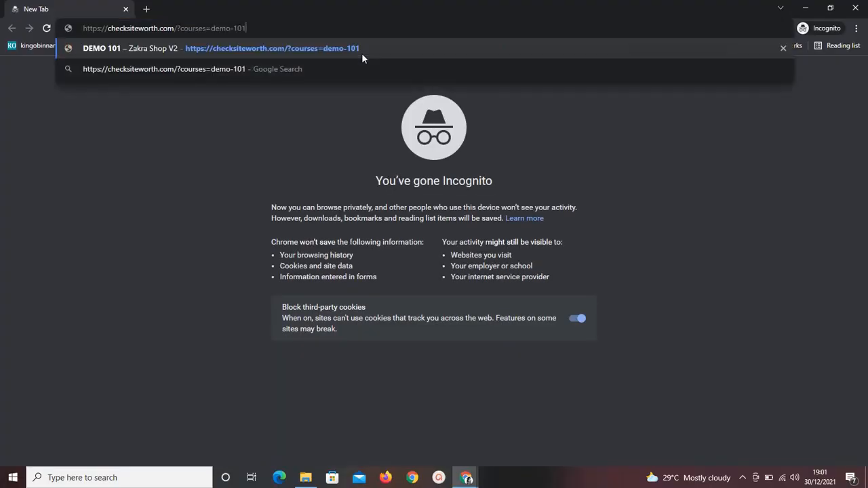
Load the DEMO 101 course page and briefly play then pause its preview video
key("Return")
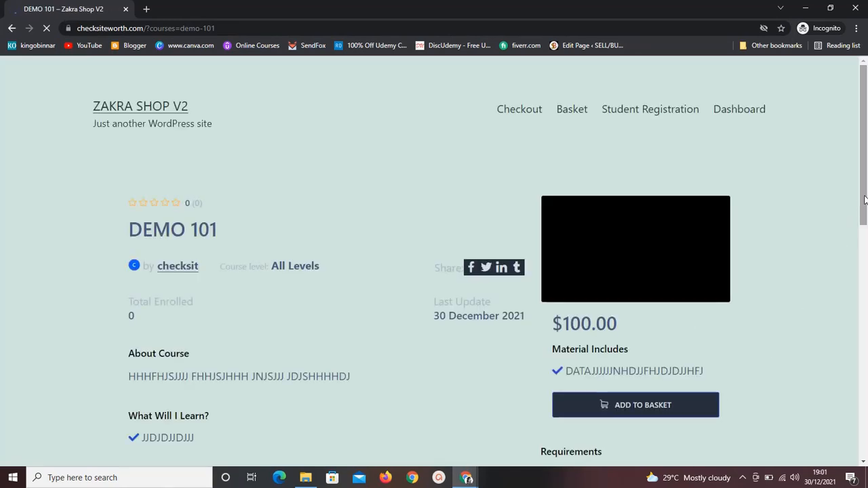
scroll(865, 200, "down", 3)
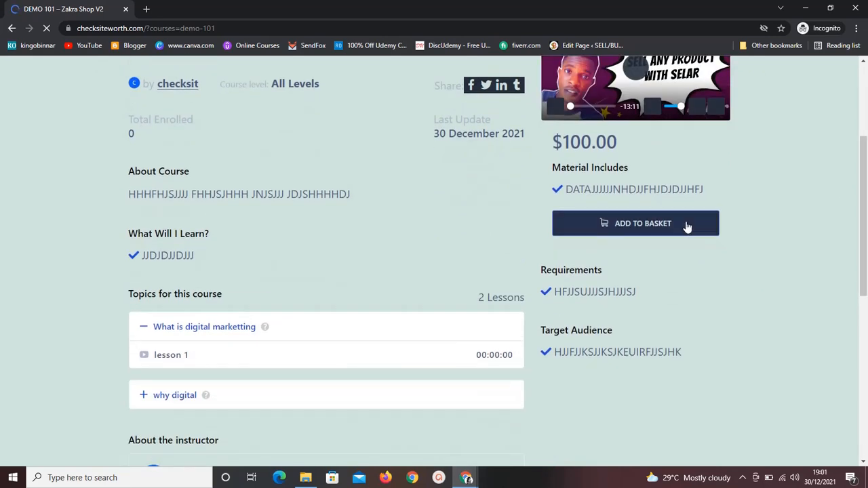
left_click_drag(864, 170, 863, 154)
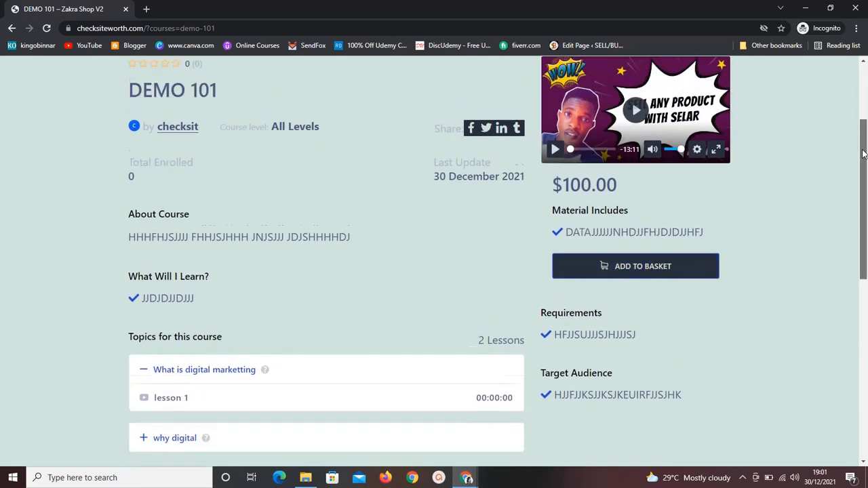
scroll(864, 154, "up", 1)
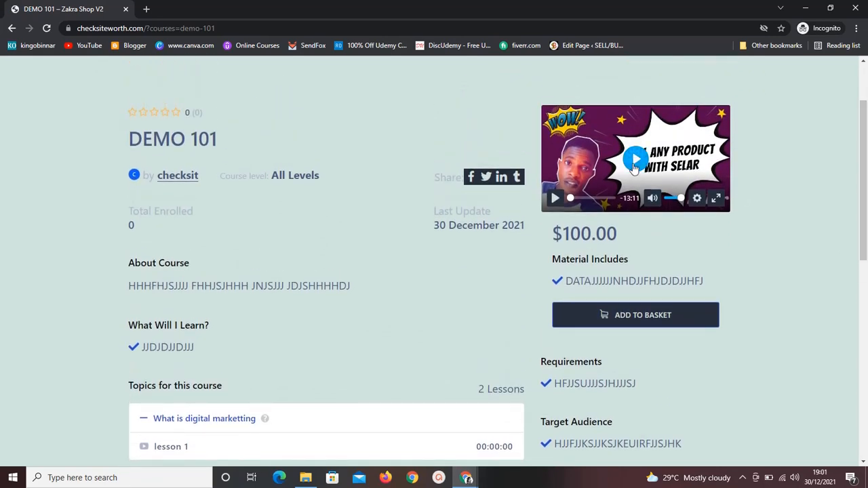
left_click(635, 163)
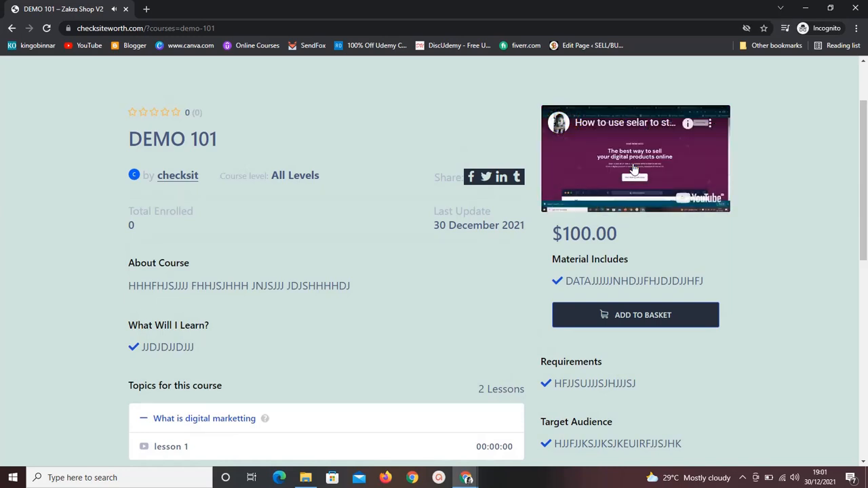
left_click(634, 167)
left_click_drag(863, 198, 859, 225)
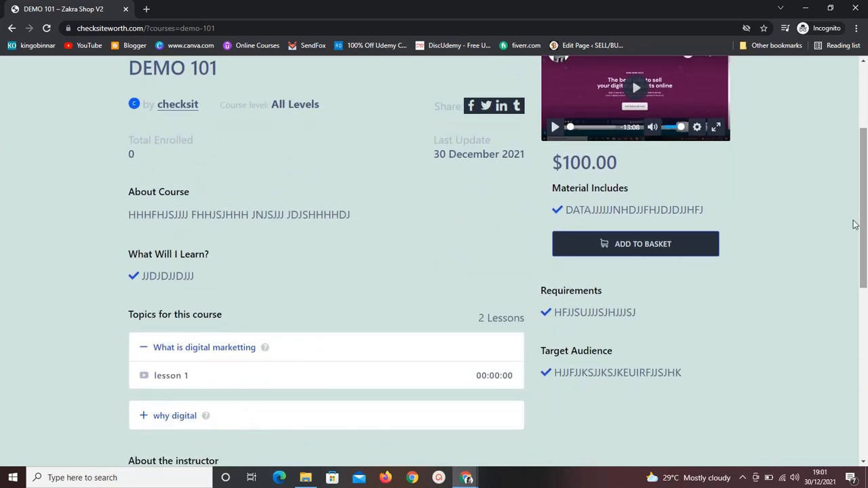
Add DEMO 101 to the basket and view the cart showing $100.00, quantity 1
left_click(653, 256)
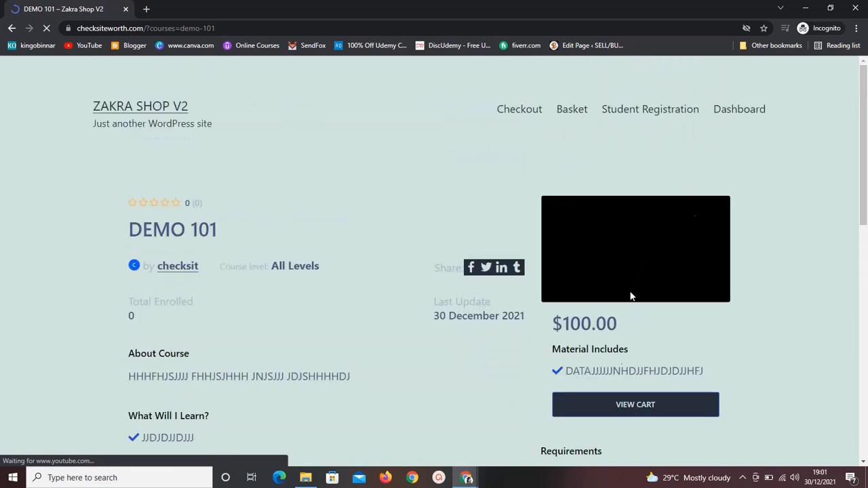
left_click(621, 414)
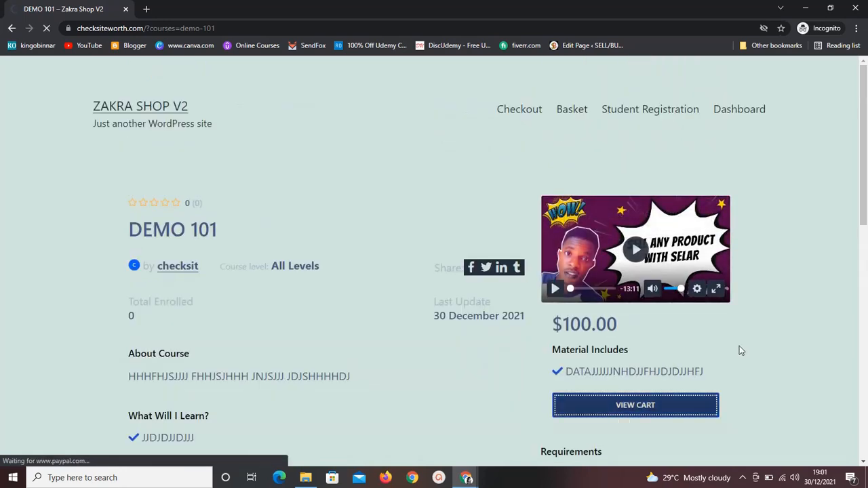
scroll(864, 222, "down", 3)
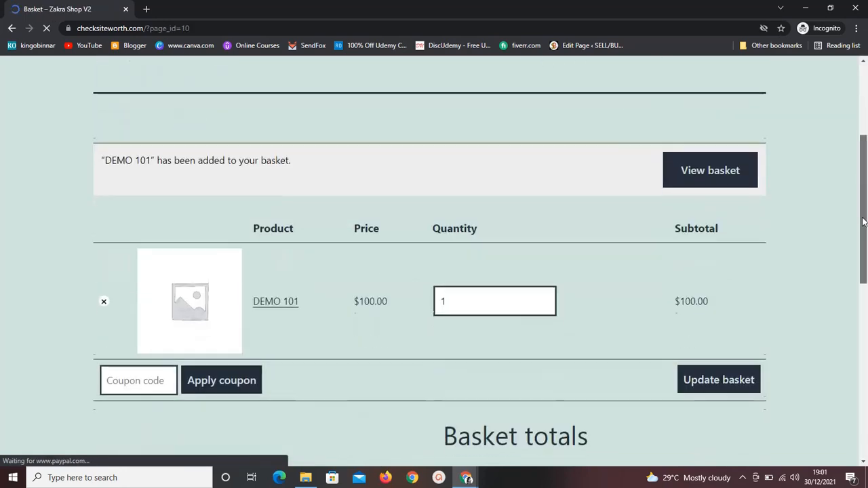
Proceed from the basket totals to checkout for the $100.00 DEMO 101 order
scroll(864, 222, "down", 1)
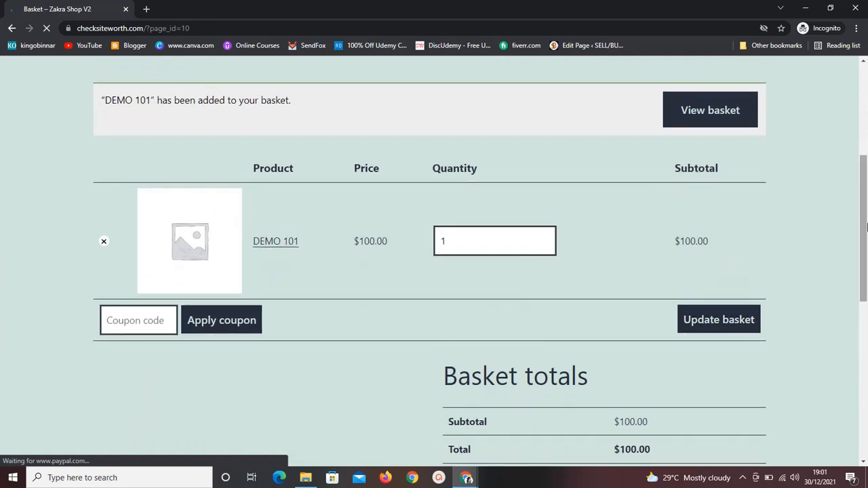
scroll(864, 227, "down", 3)
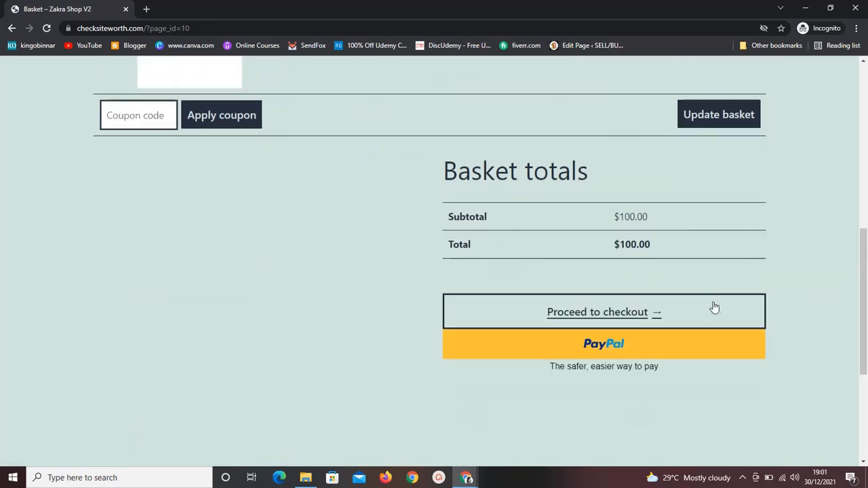
left_click(703, 313)
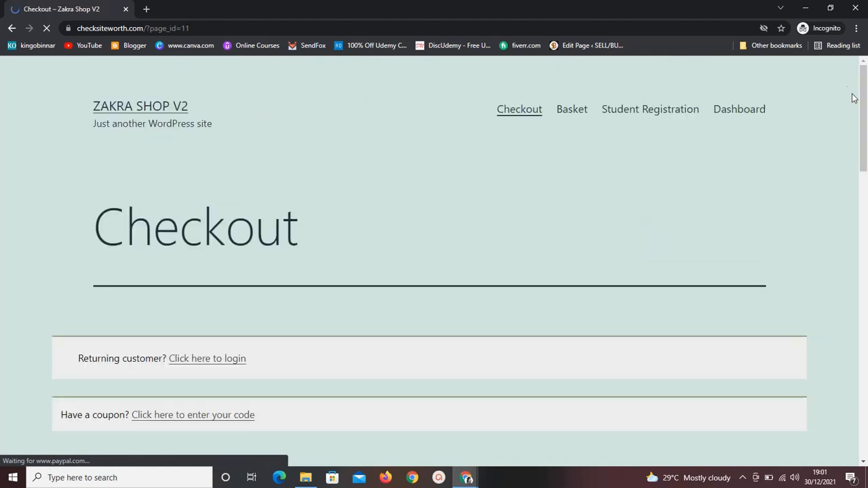
Autofill the billing form's first and last name from Chrome's saved details, then review the order
left_click_drag(863, 99, 864, 202)
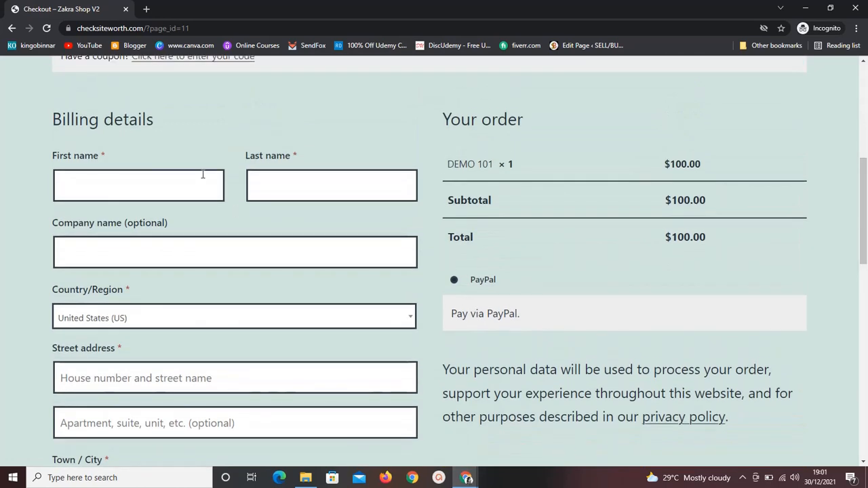
left_click(201, 182)
left_click(182, 224)
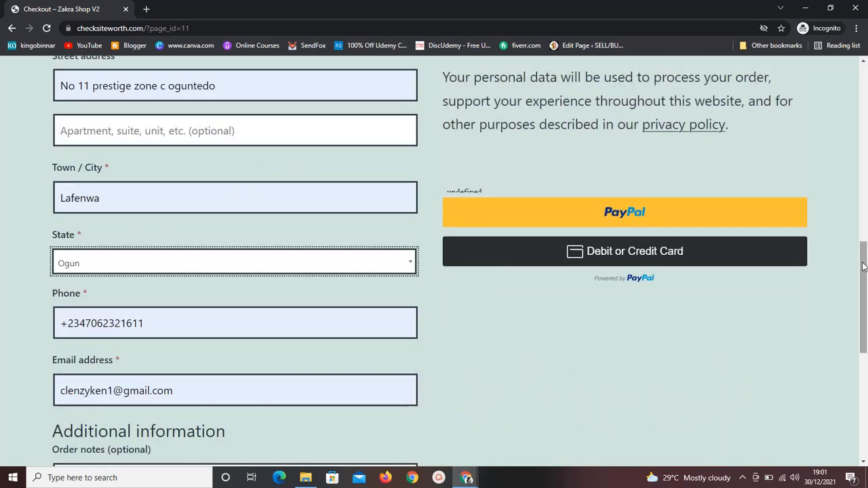
left_click_drag(863, 267, 864, 222)
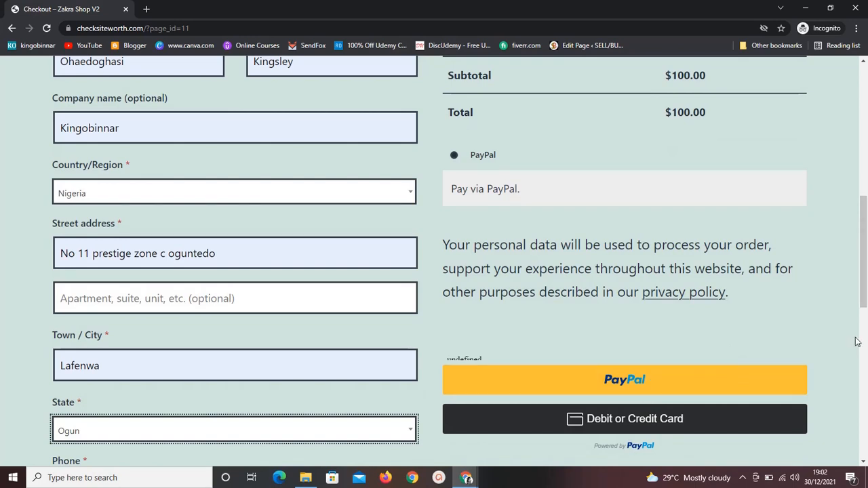
left_click_drag(865, 275, 867, 144)
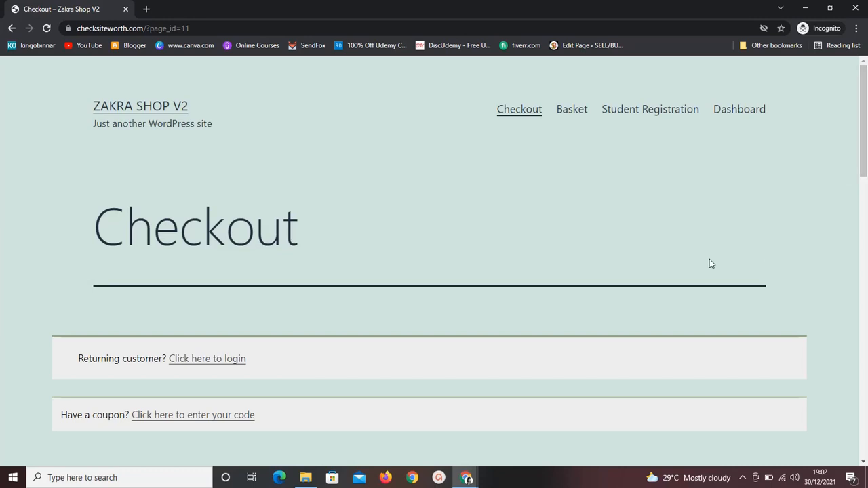
left_click_drag(865, 175, 865, 196)
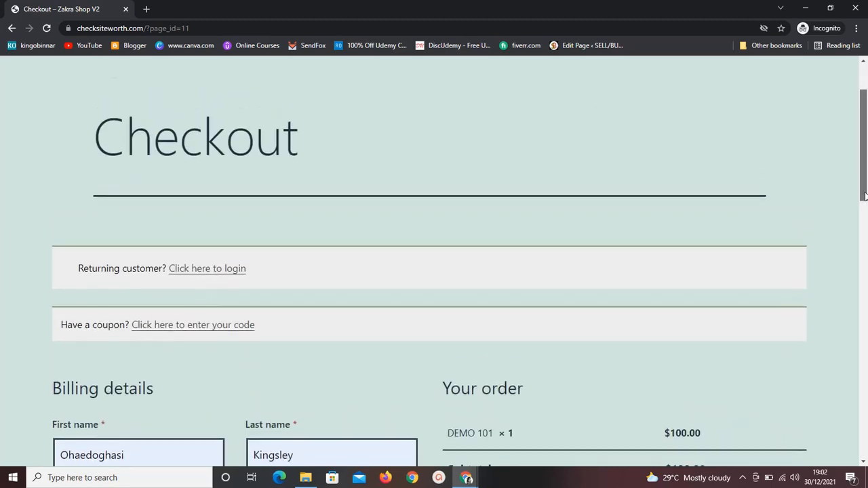
left_click(743, 478)
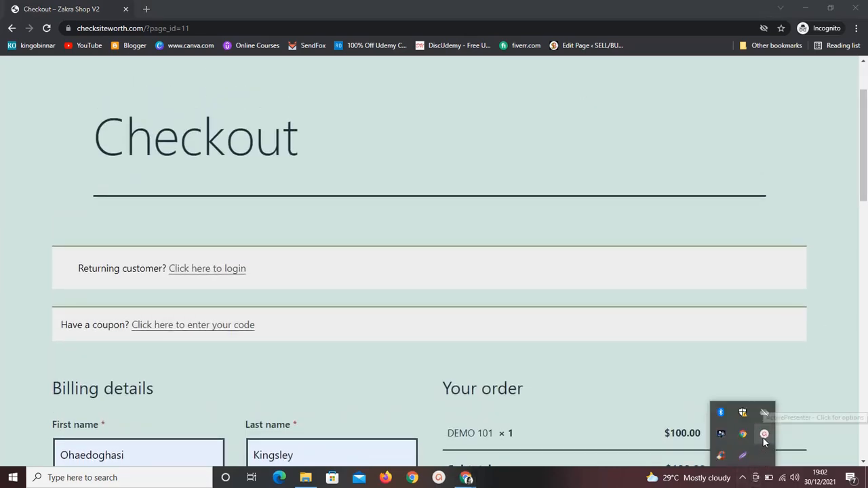
left_click(763, 438)
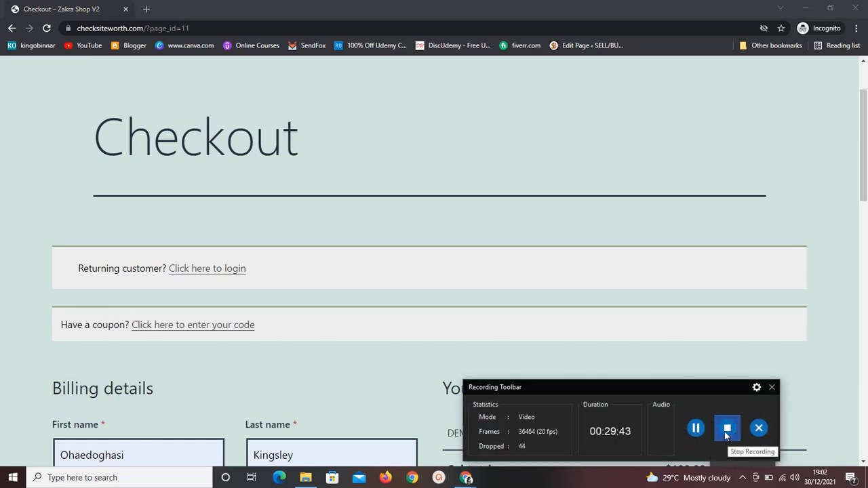